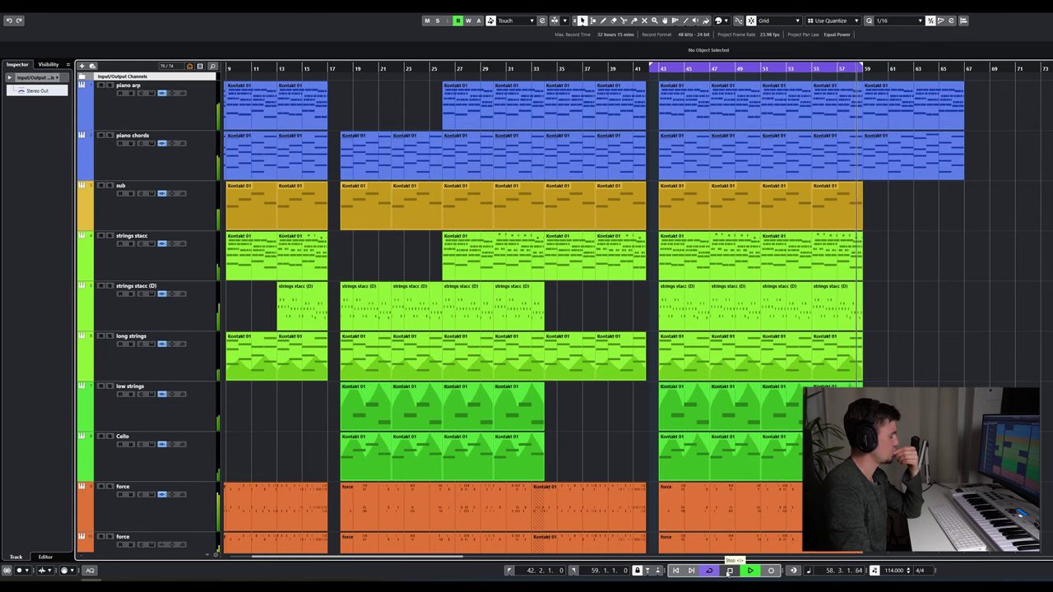
Step: Stop playback and inspect the Pro-Q 3 equalizer curve on the Stereo Out channel
click(728, 573)
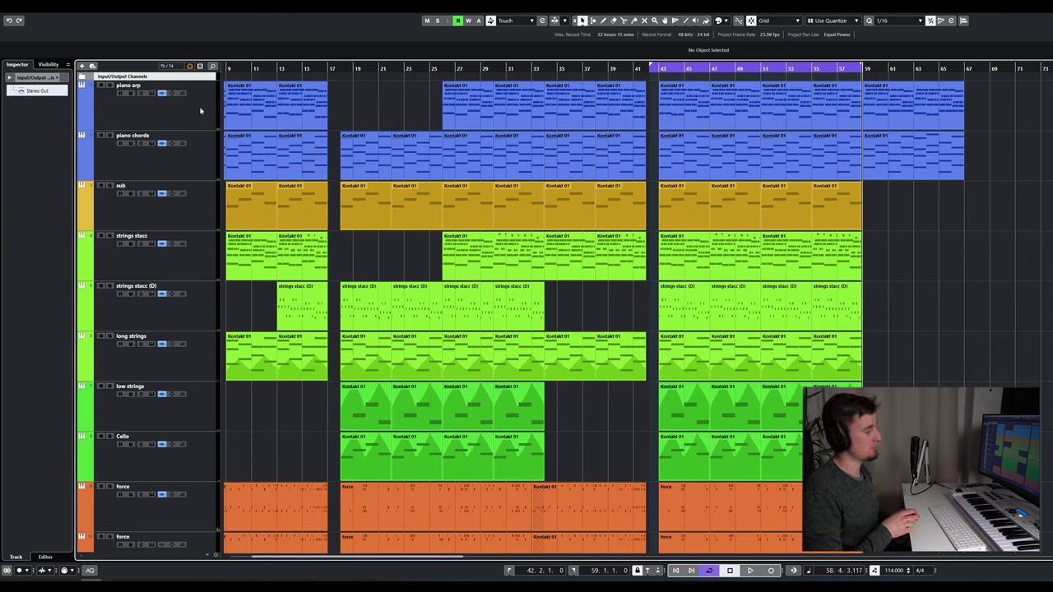
click(81, 78)
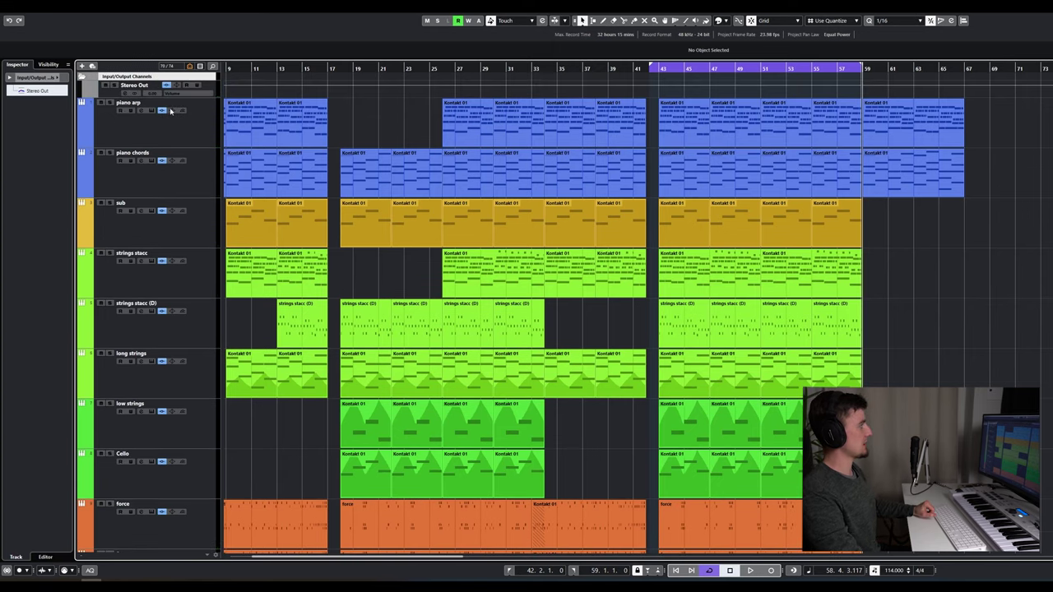
click(114, 95)
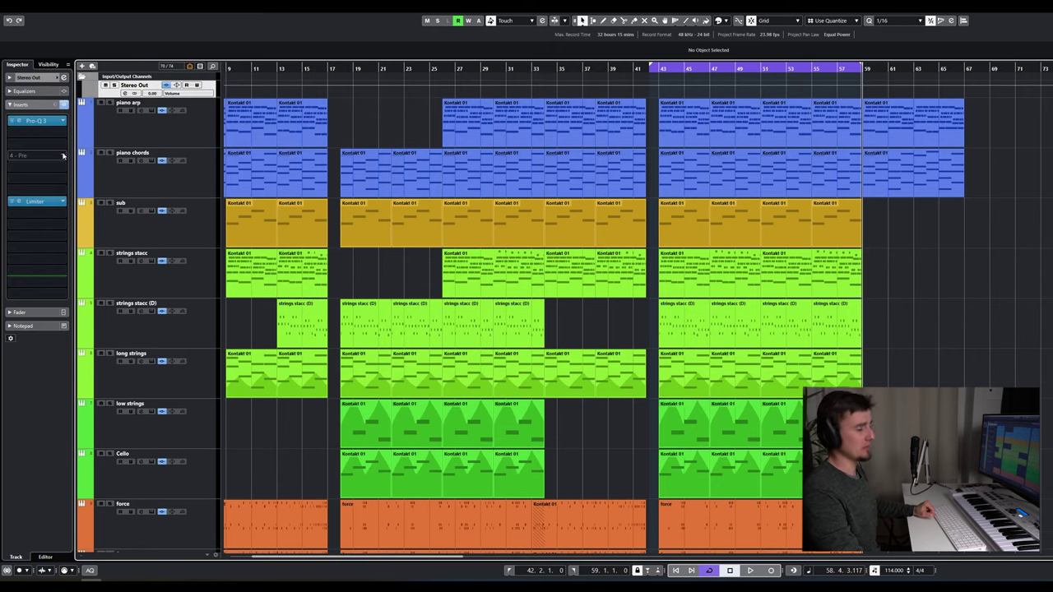
click(35, 121)
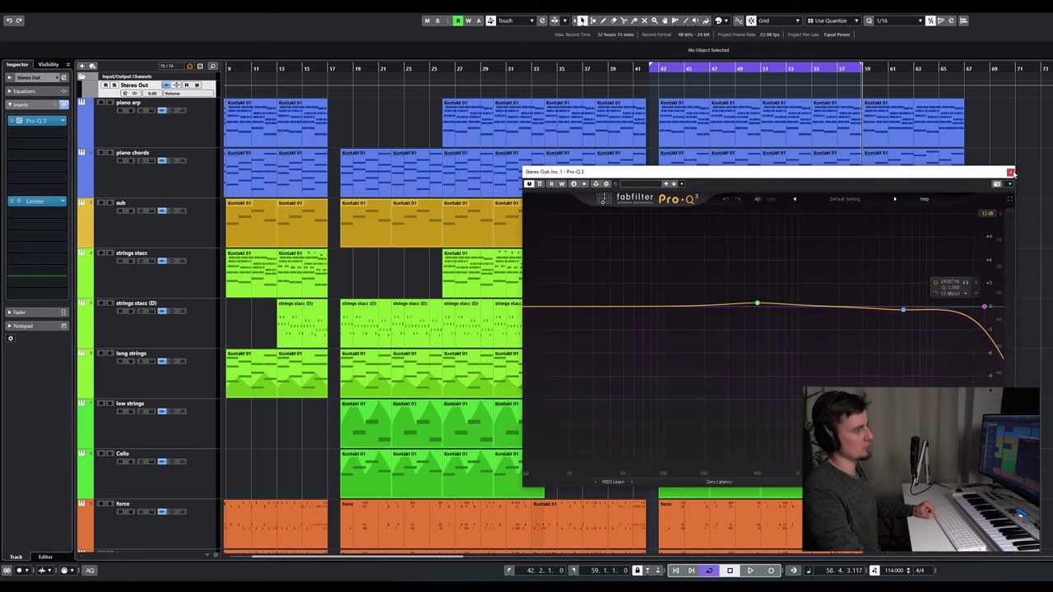
click(1010, 172)
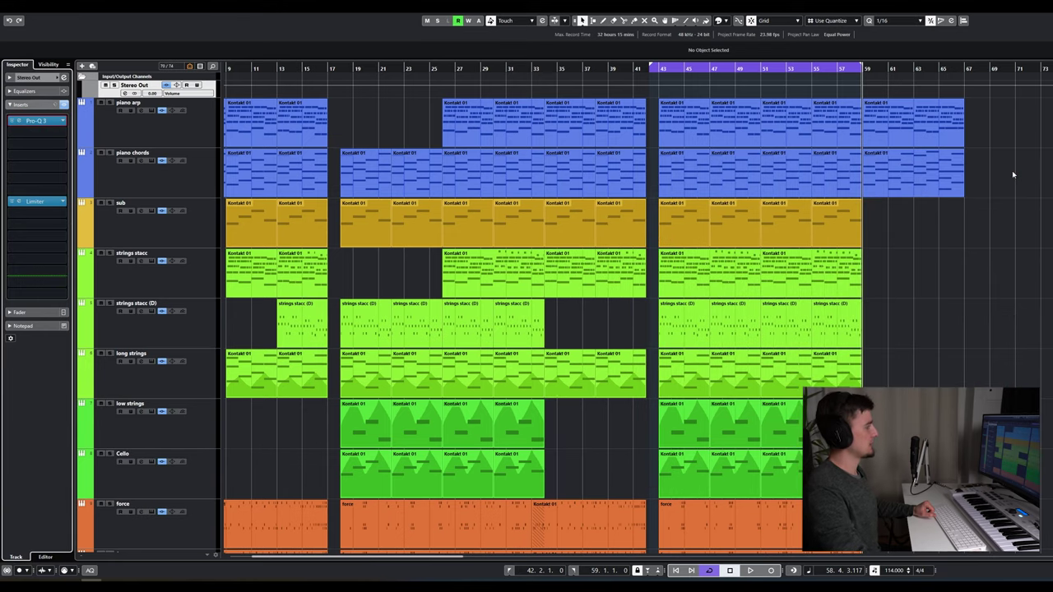
Step: Solo the piano arp track, play it from bar 43 and view the notes of its part there
click(195, 143)
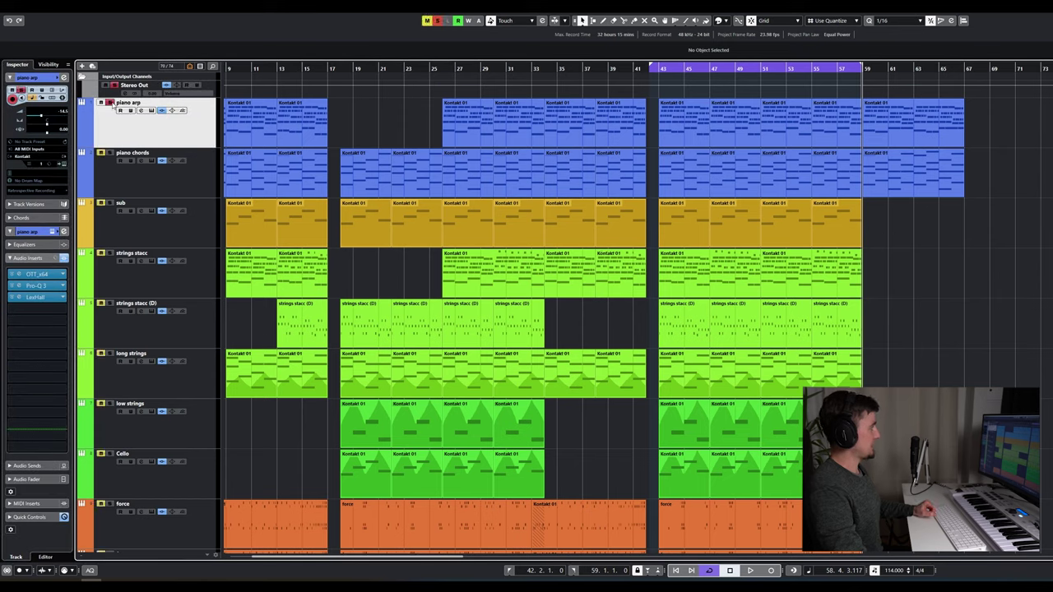
click(664, 78)
click(489, 129)
key(space)
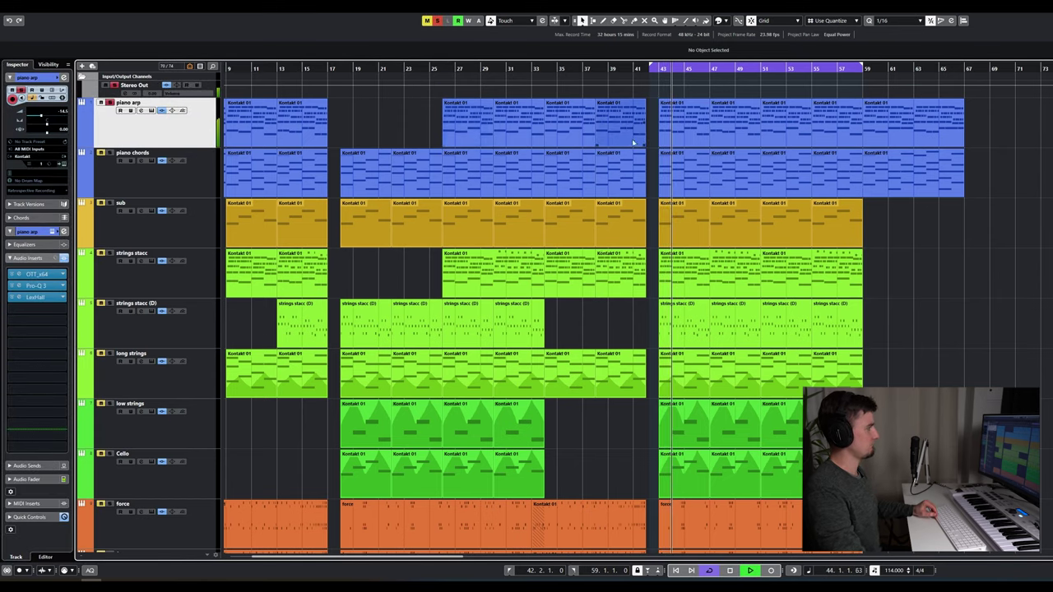
double_click(668, 128)
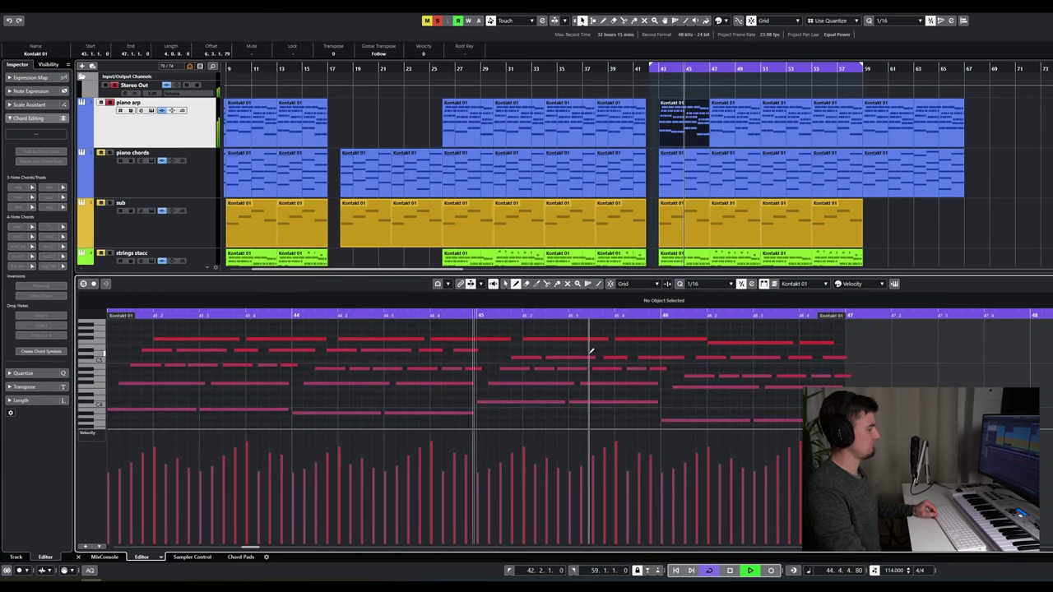
click(78, 557)
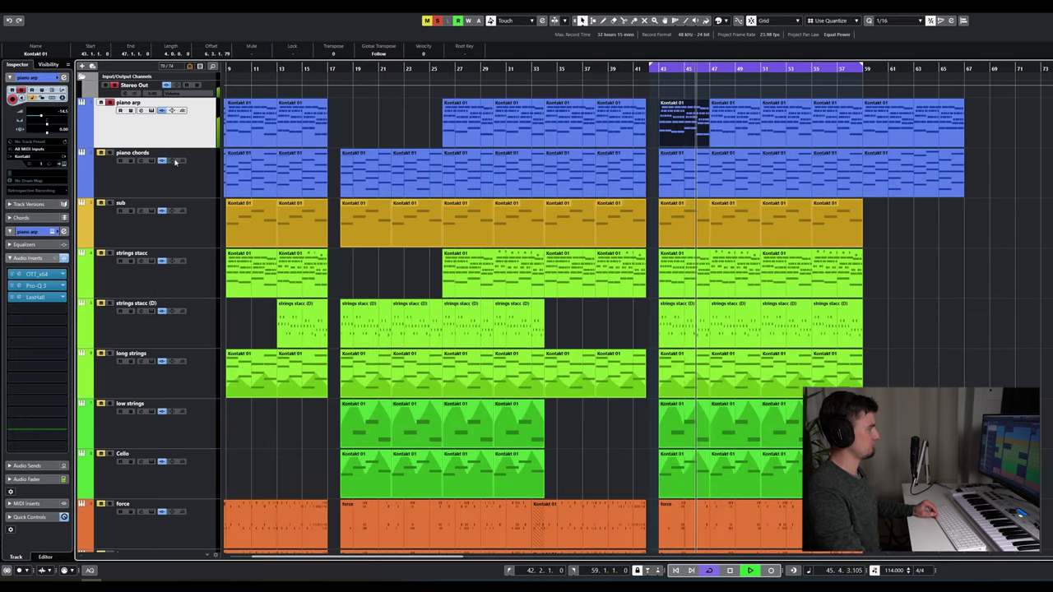
Step: Compare the piano arp's sound from bar 43 with all its audio inserts bypassed and re-enabled
click(63, 258)
click(658, 67)
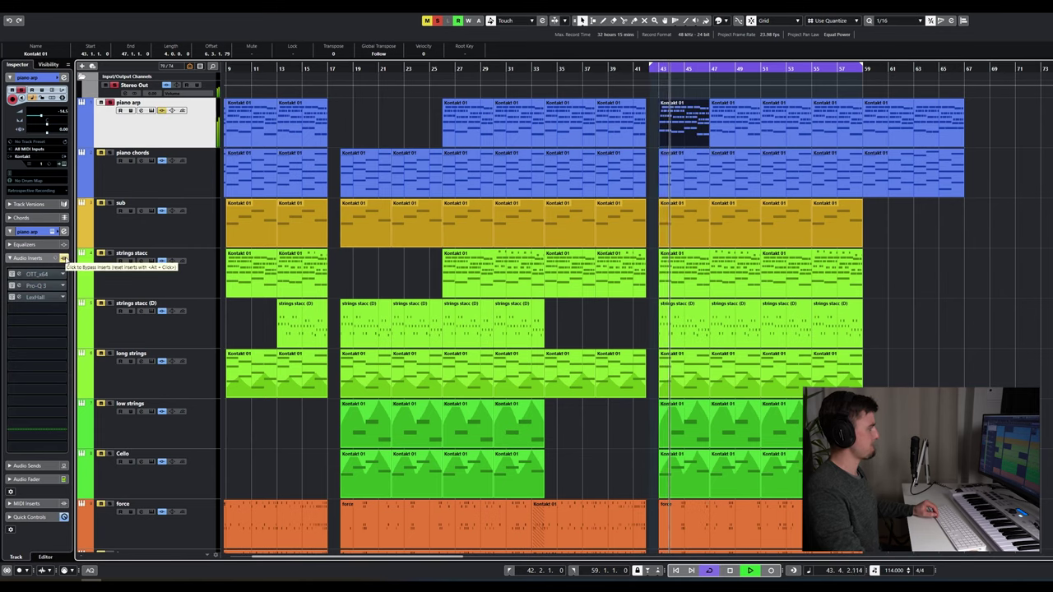
click(64, 258)
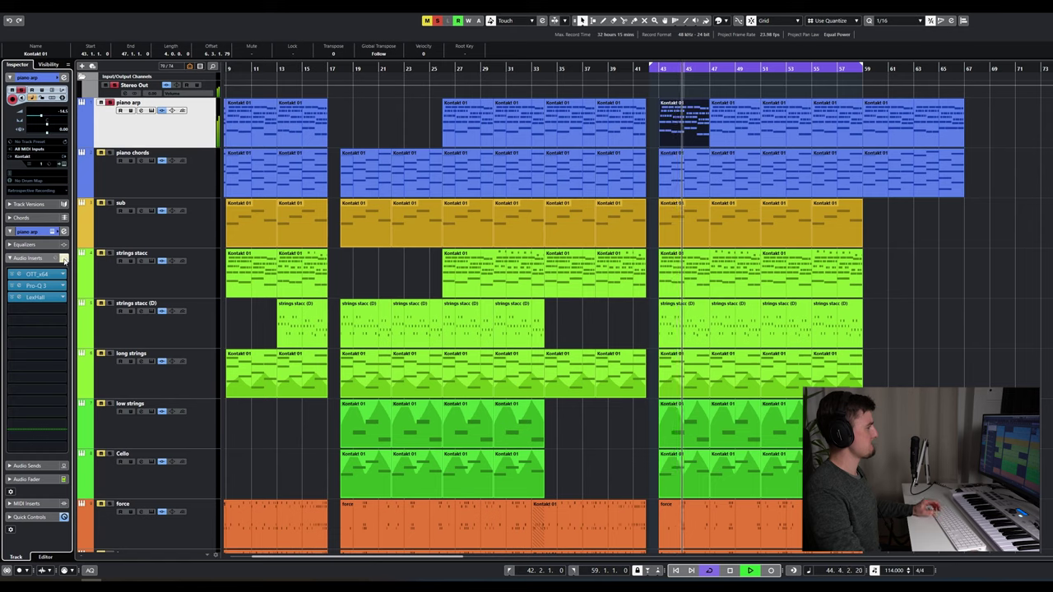
key(space)
Step: Examine the piano arp's OTT, Pro-Q 3 and LexHall inserts and its Midnight Grand instrument in Kontakt
click(35, 274)
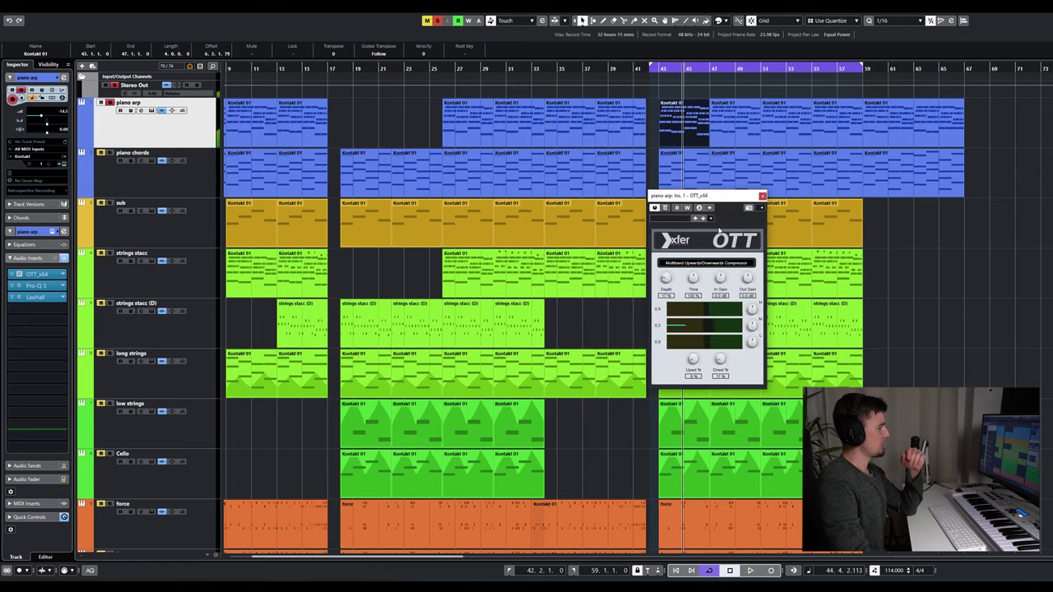
click(762, 197)
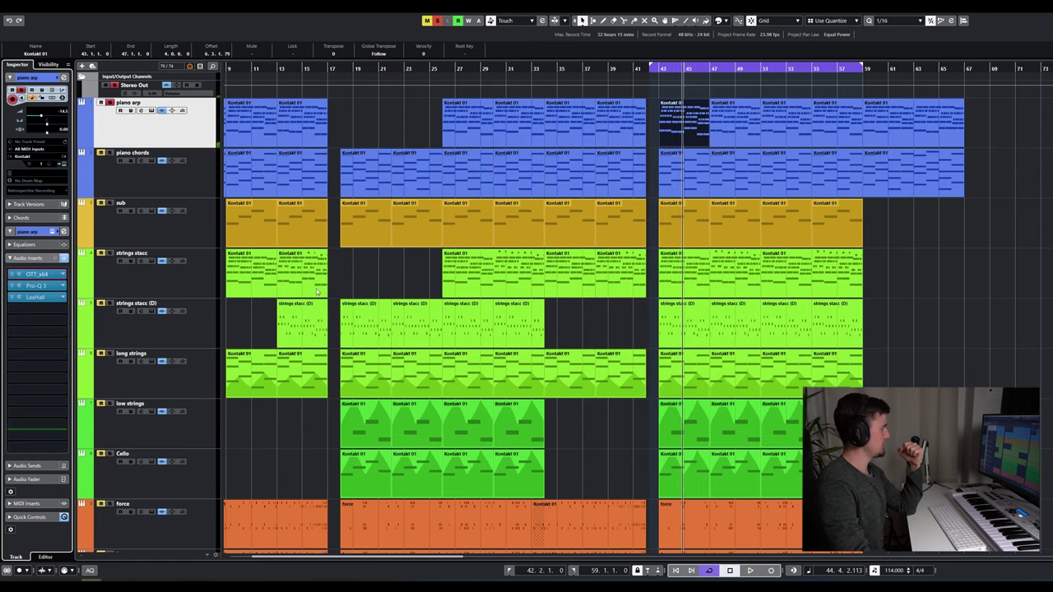
click(47, 286)
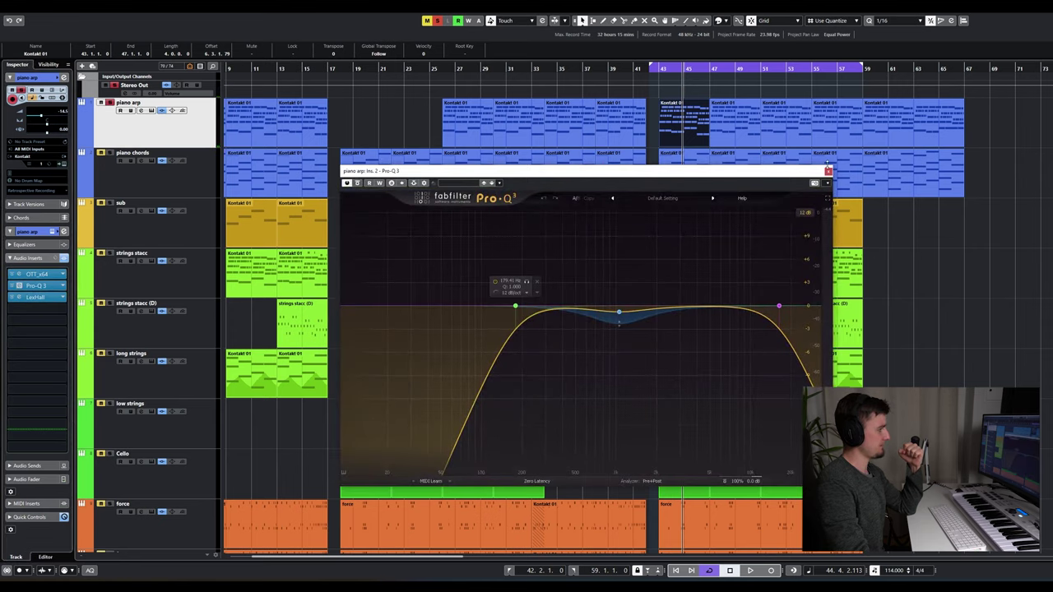
key(space)
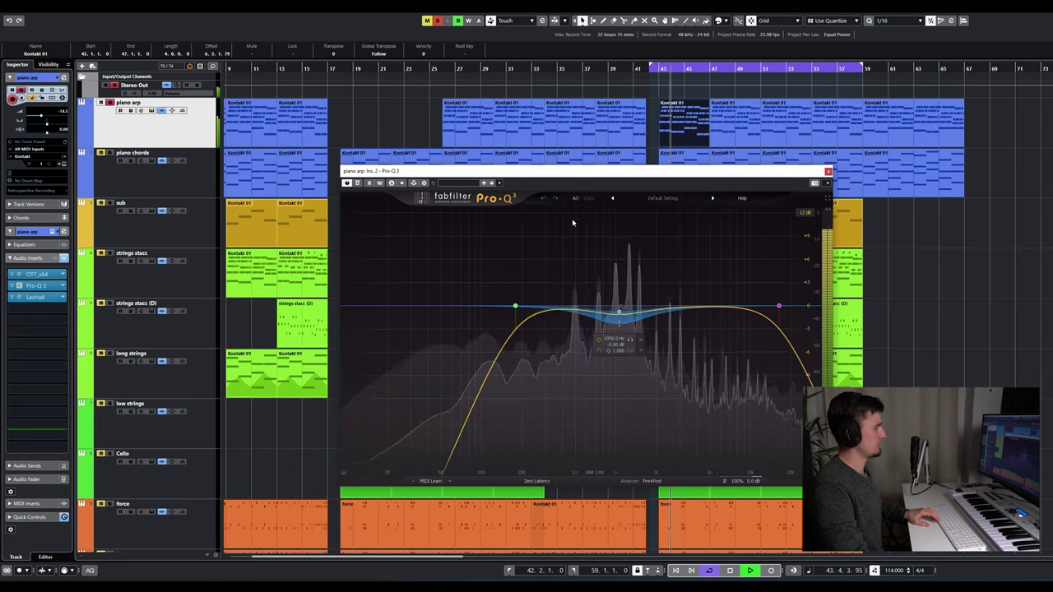
click(828, 171)
key(space)
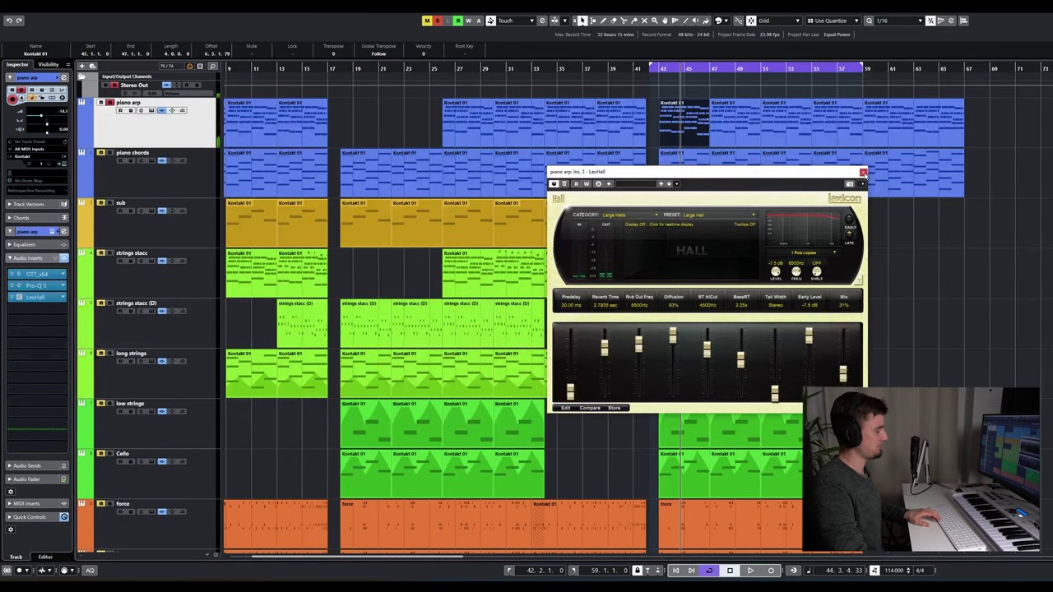
click(863, 172)
click(64, 165)
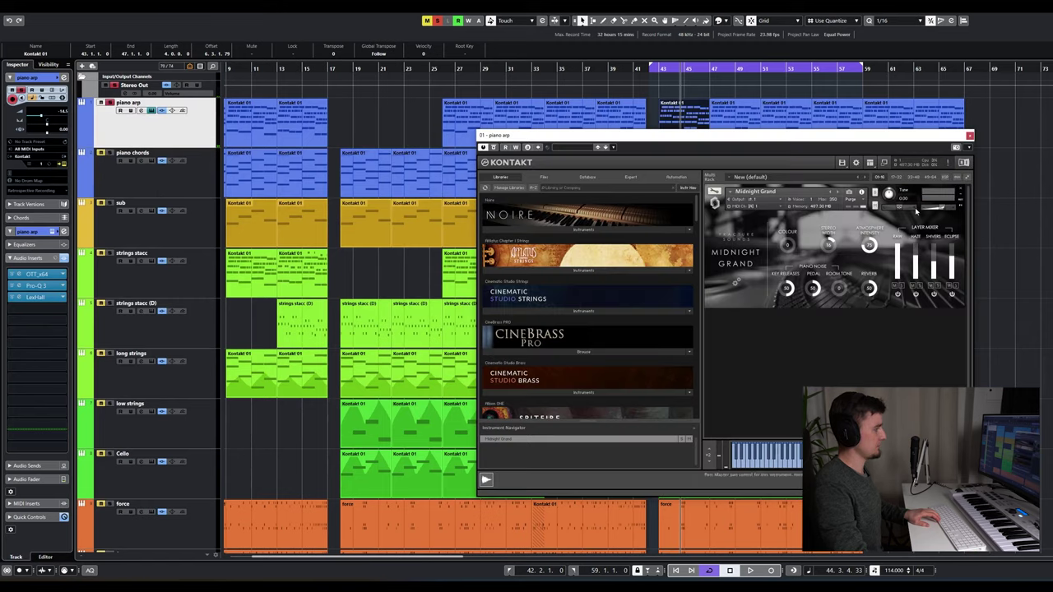
click(970, 135)
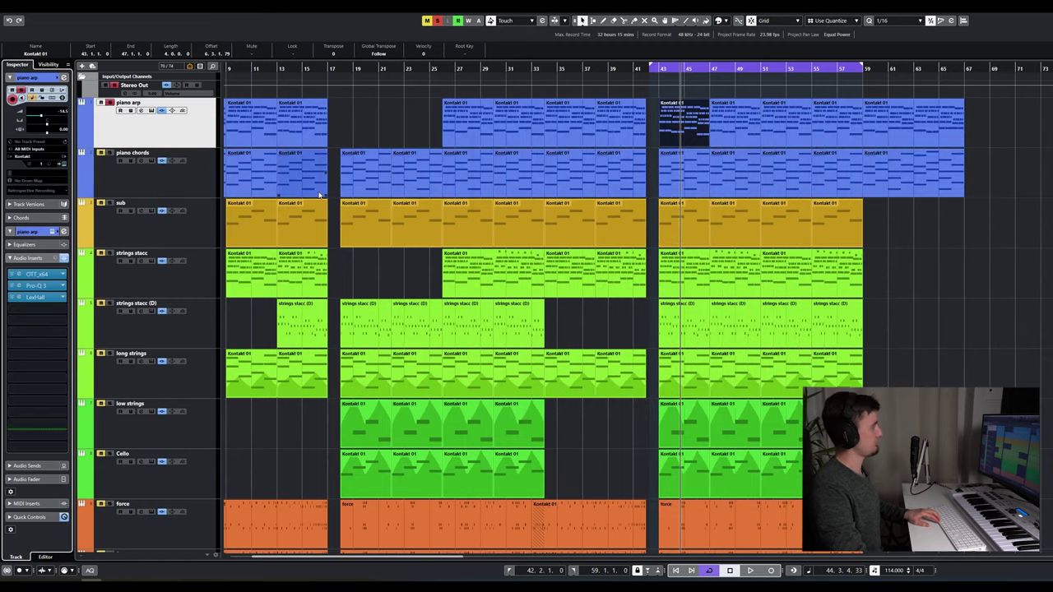
Step: Solo the piano chords track and listen to it briefly around bar 45
click(134, 169)
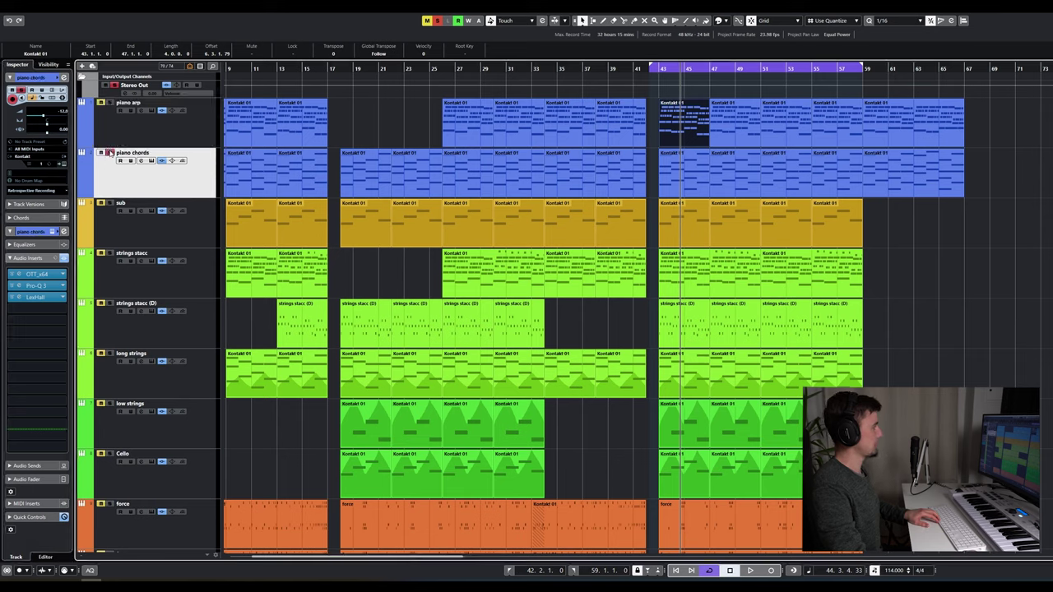
key(space)
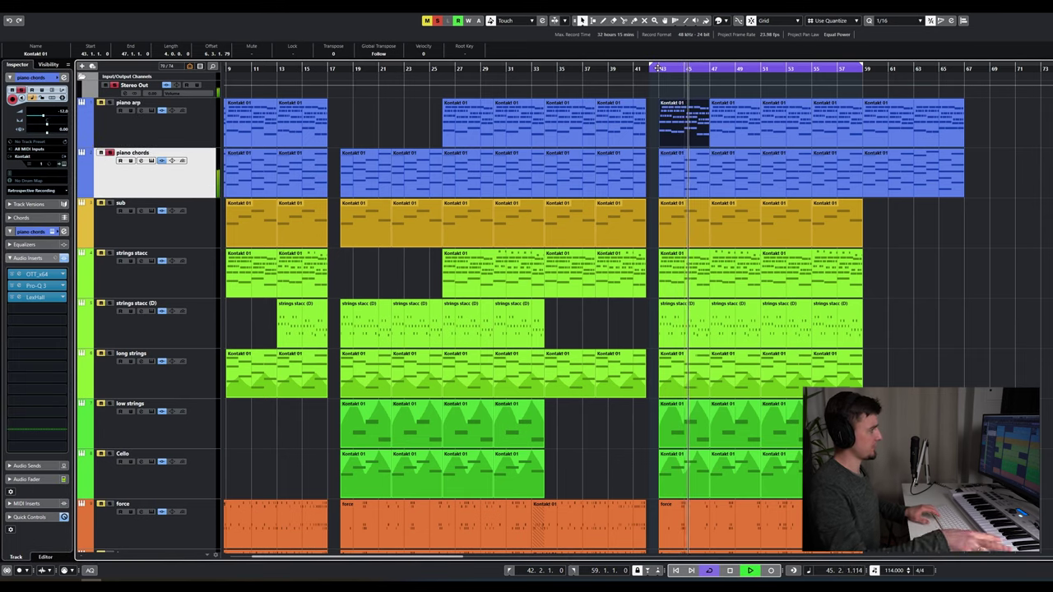
key(space)
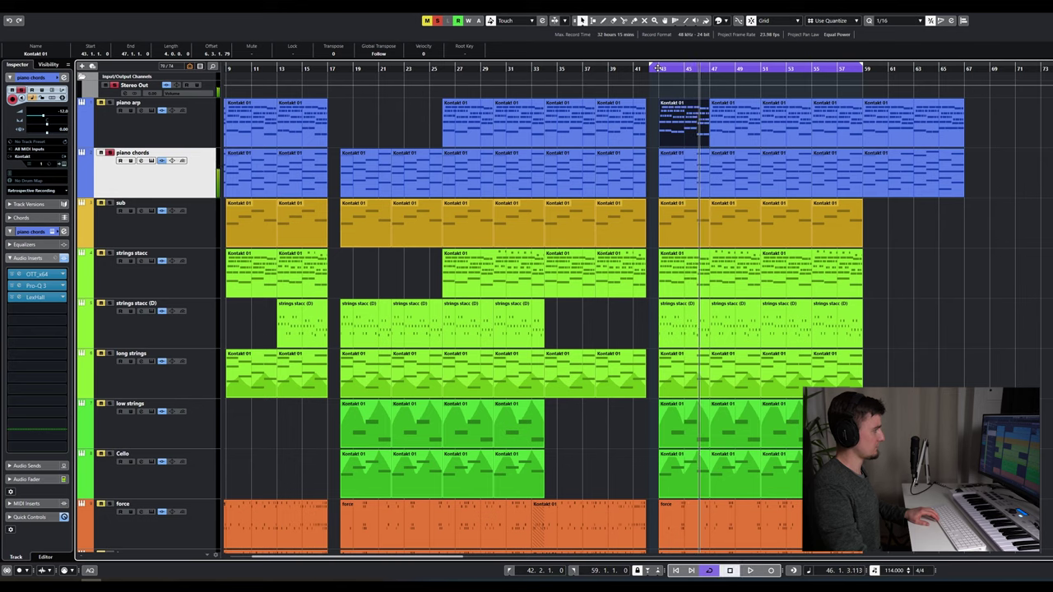
Step: Play piano arp and piano chords soloed together from bar 43, and check the chords track's Kontakt instrument
click(657, 68)
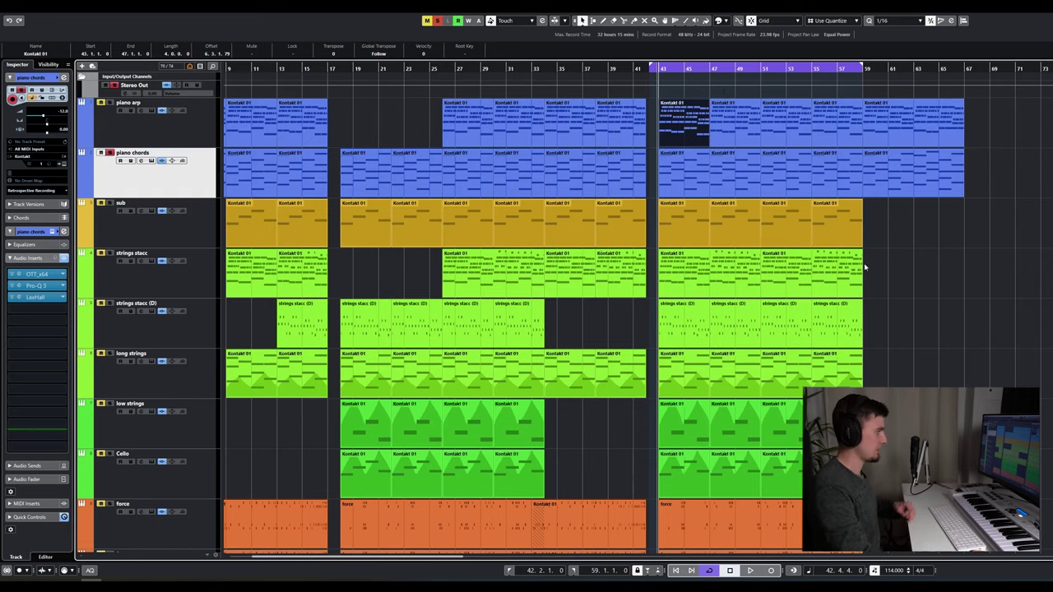
key(space)
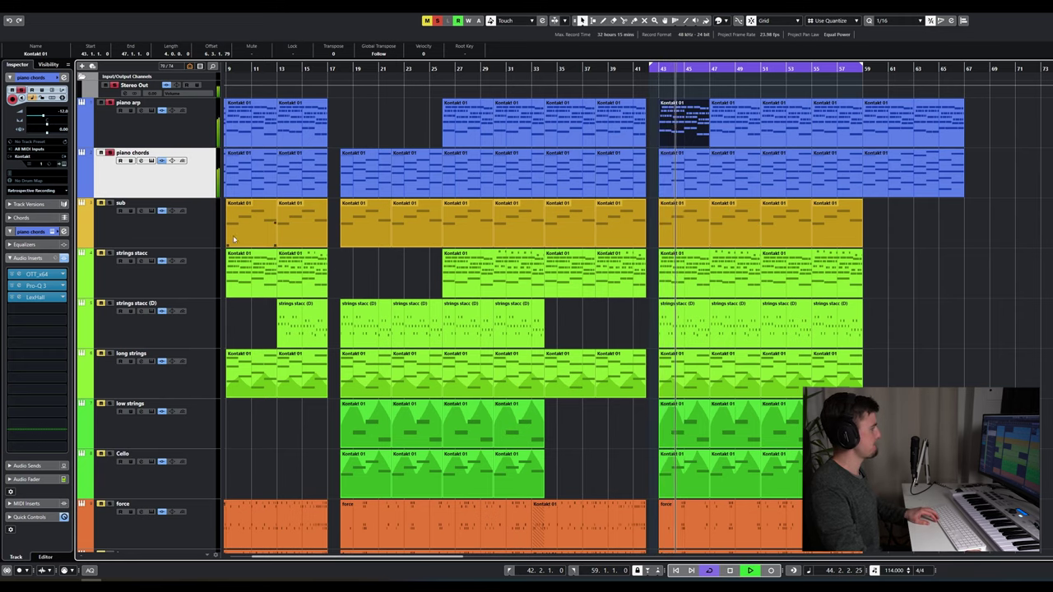
key(space)
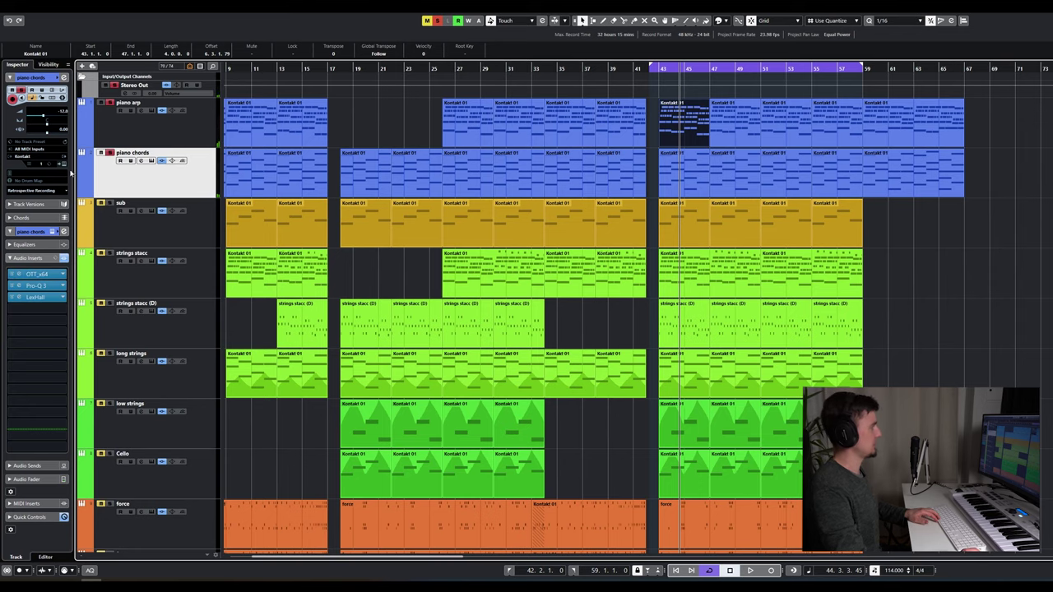
click(64, 166)
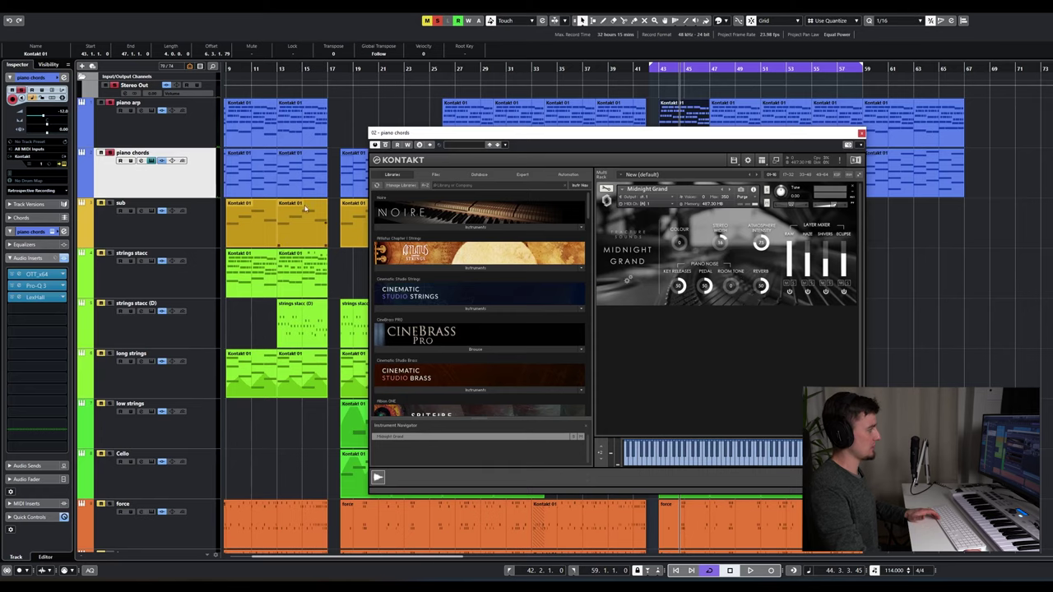
click(860, 132)
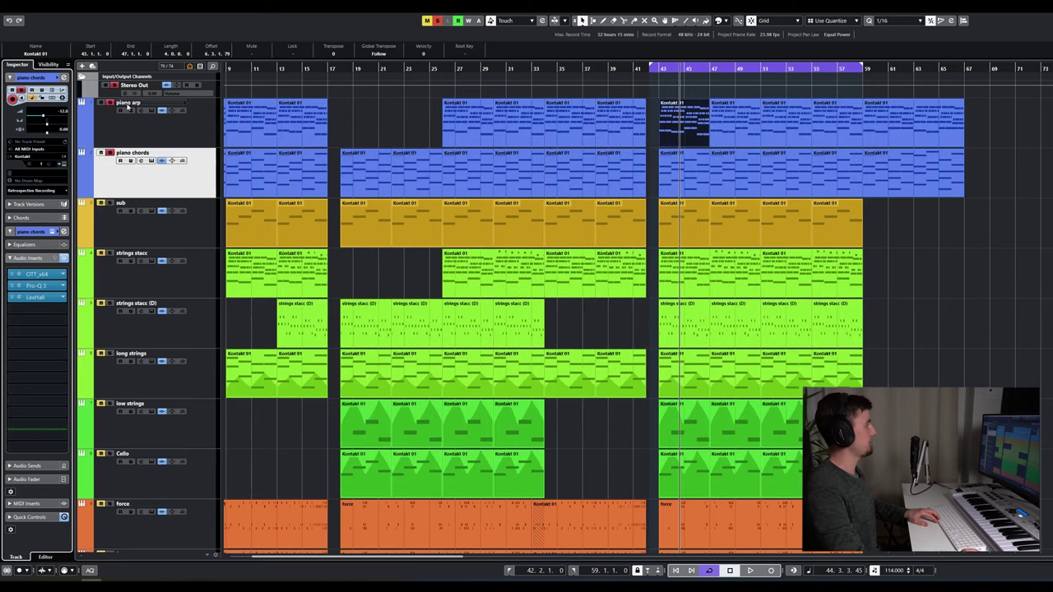
Step: Solo and play the sub track, and view its MK Bass Sub Tri preset in Diva
click(108, 206)
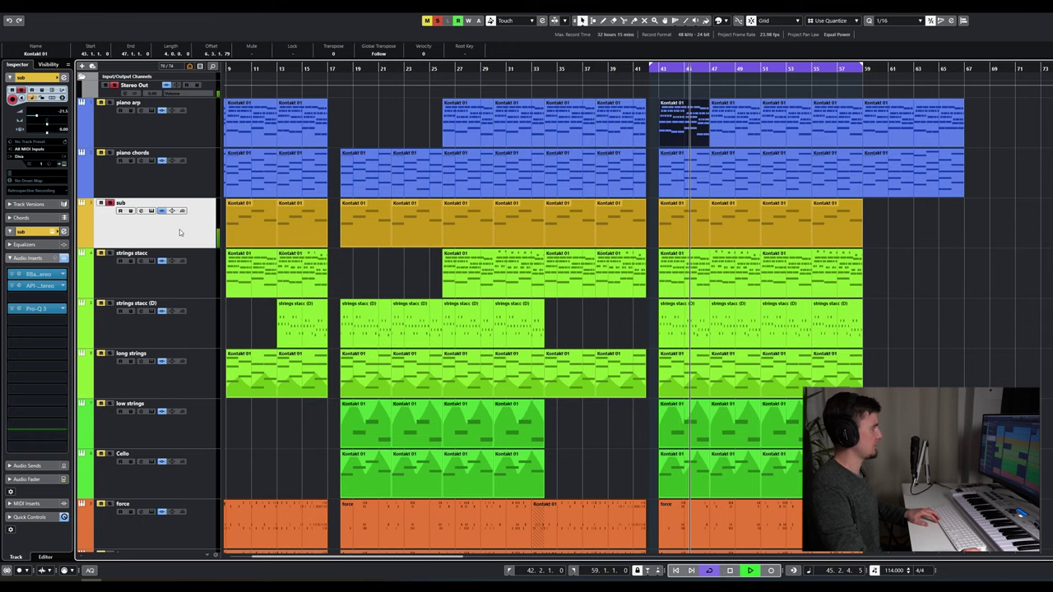
key(space)
click(61, 165)
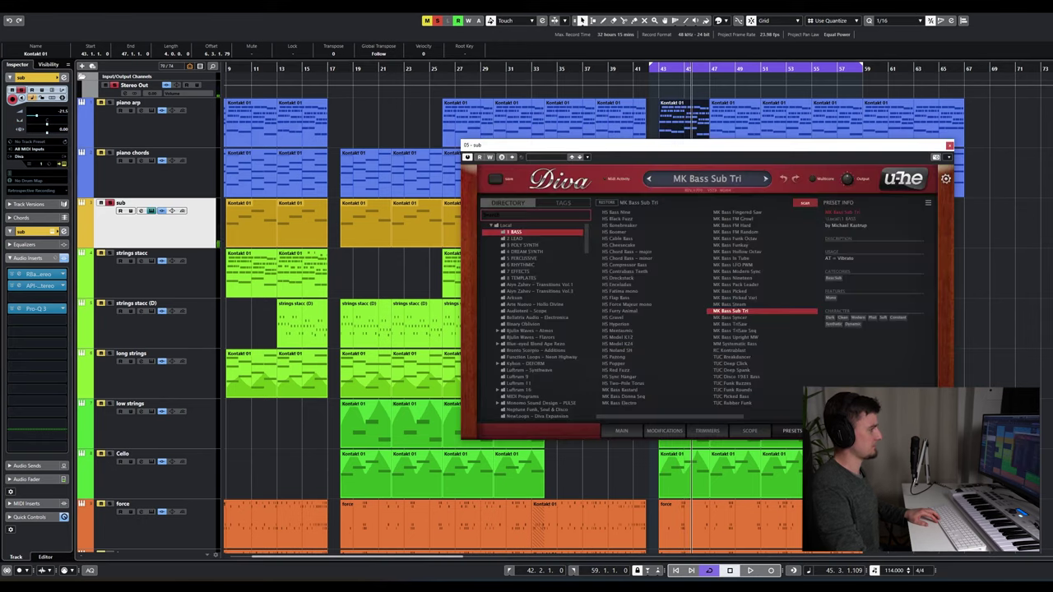
click(949, 145)
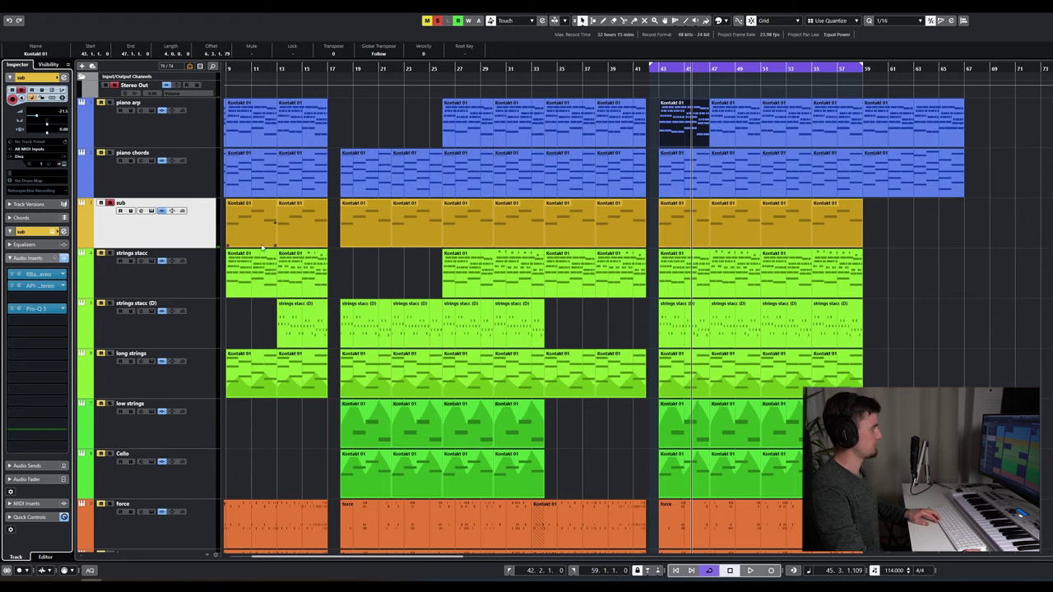
Step: Clear the existing solos, then solo the strings stacc track and listen to it
click(205, 283)
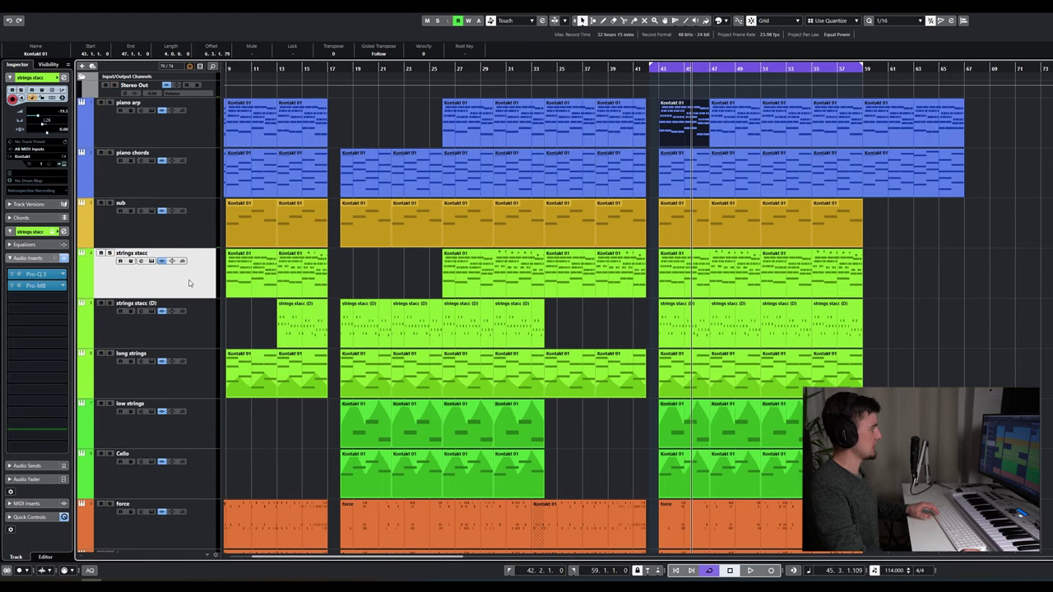
scroll(205, 282, down, 2)
click(109, 157)
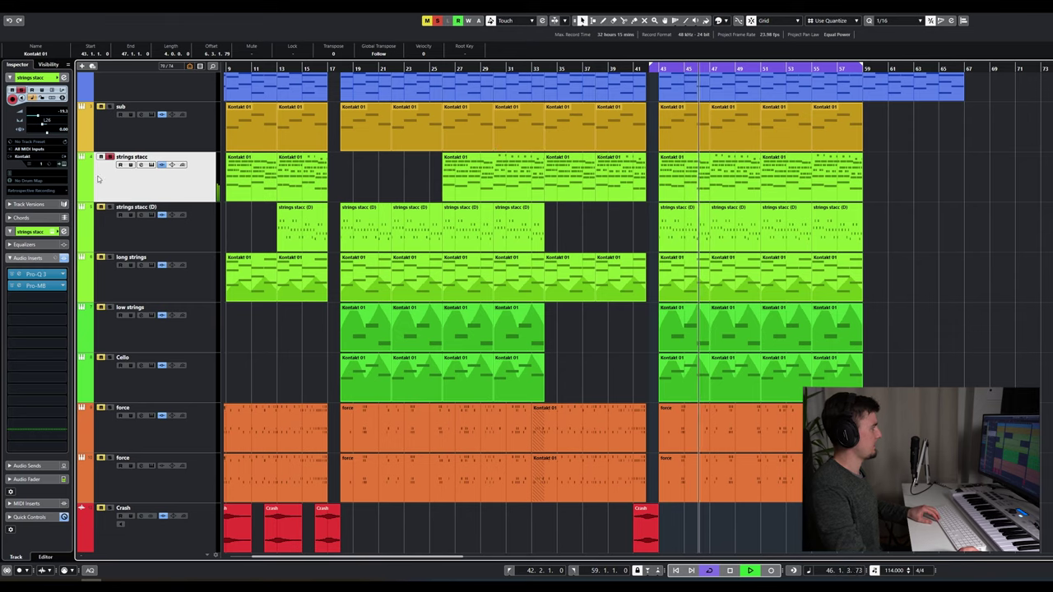
scroll(748, 183, up, 2)
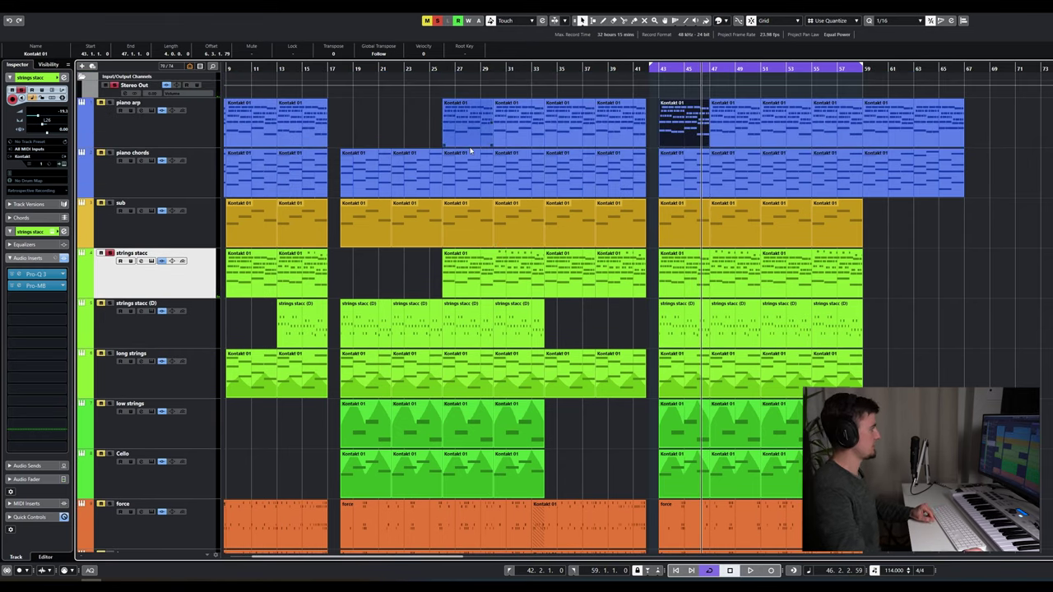
Step: Inspect the settings of the Pro-Q 3 and Pro-MB inserts on the strings stacc track
click(37, 275)
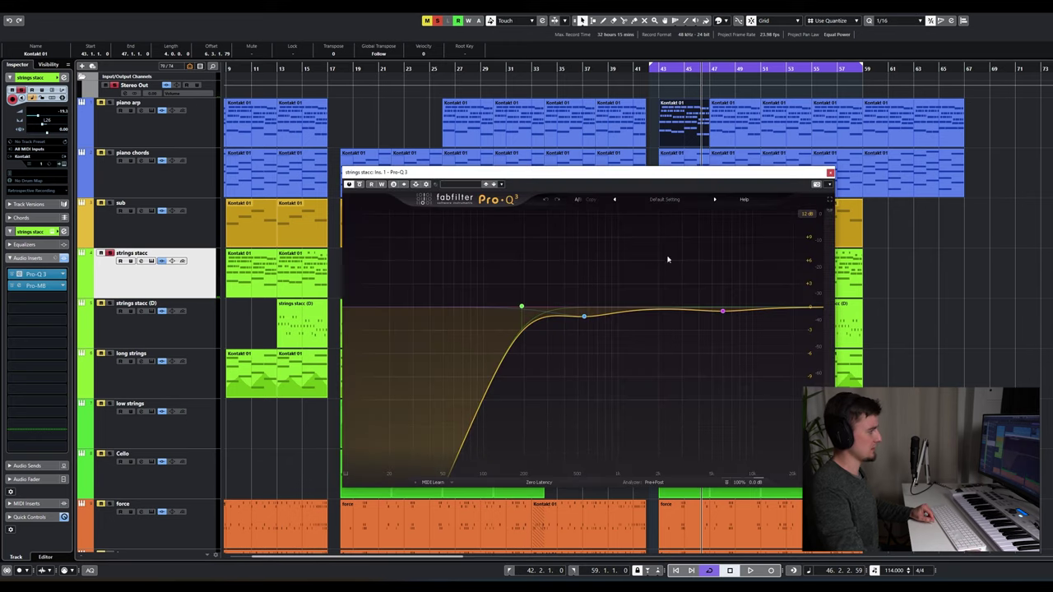
click(830, 174)
click(36, 286)
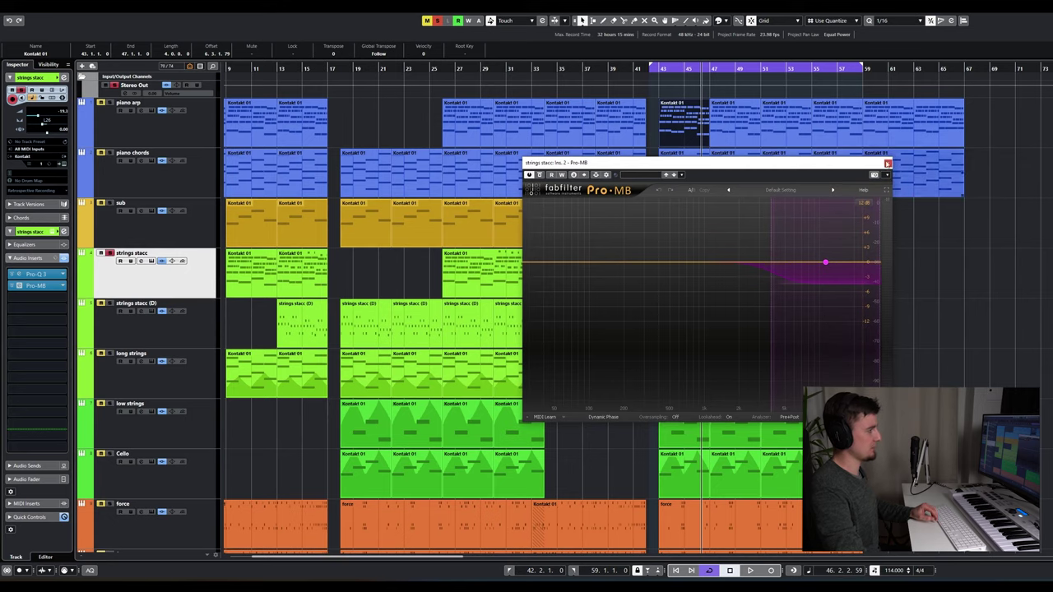
click(887, 162)
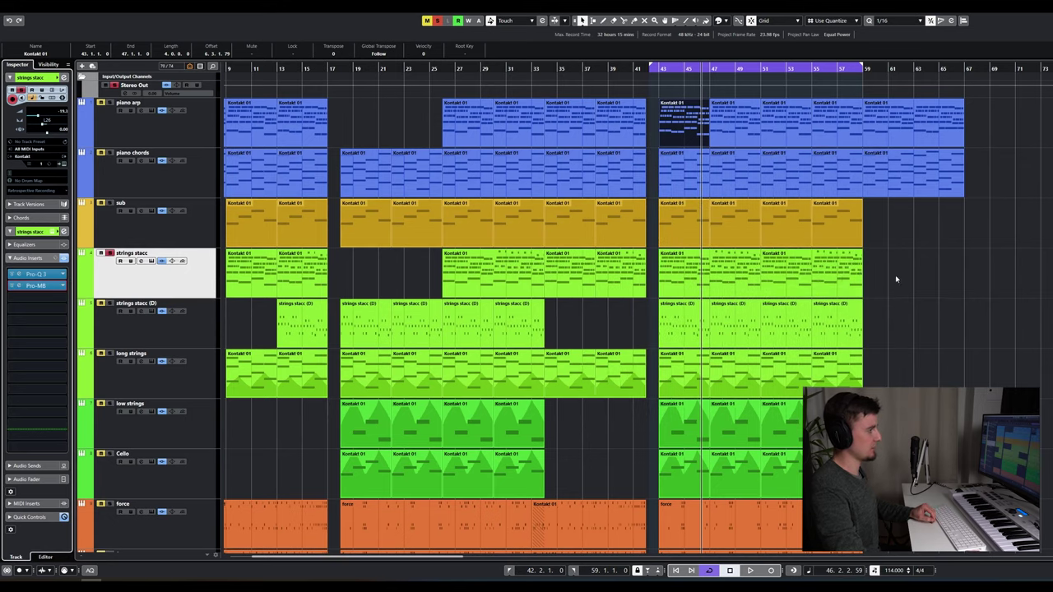
Step: Solo the strings stacc (D) track, play it, and view its Albion Strings instrument in Kontakt
click(788, 268)
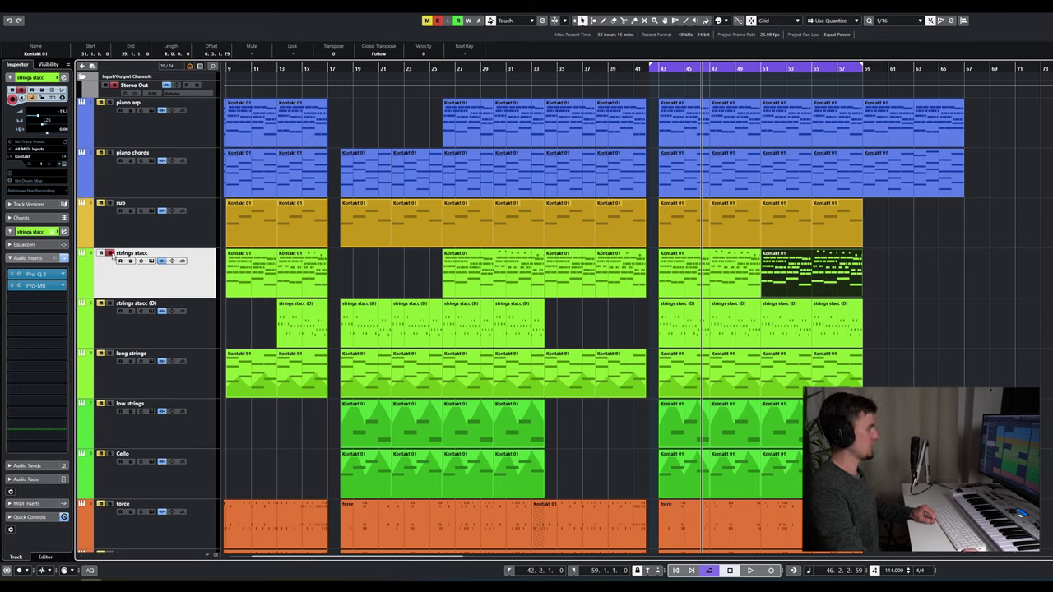
click(193, 333)
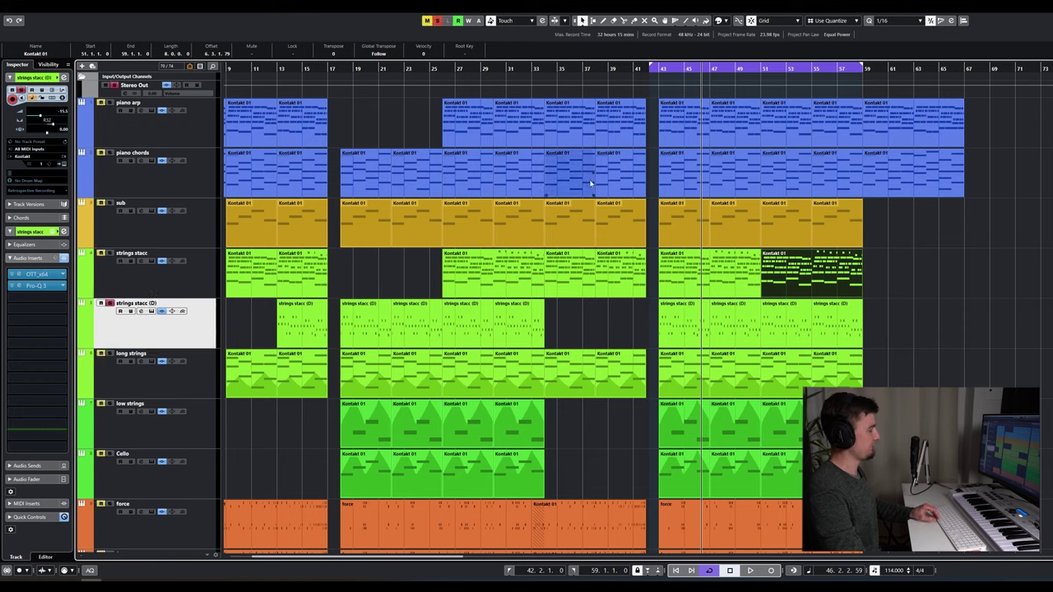
key(space)
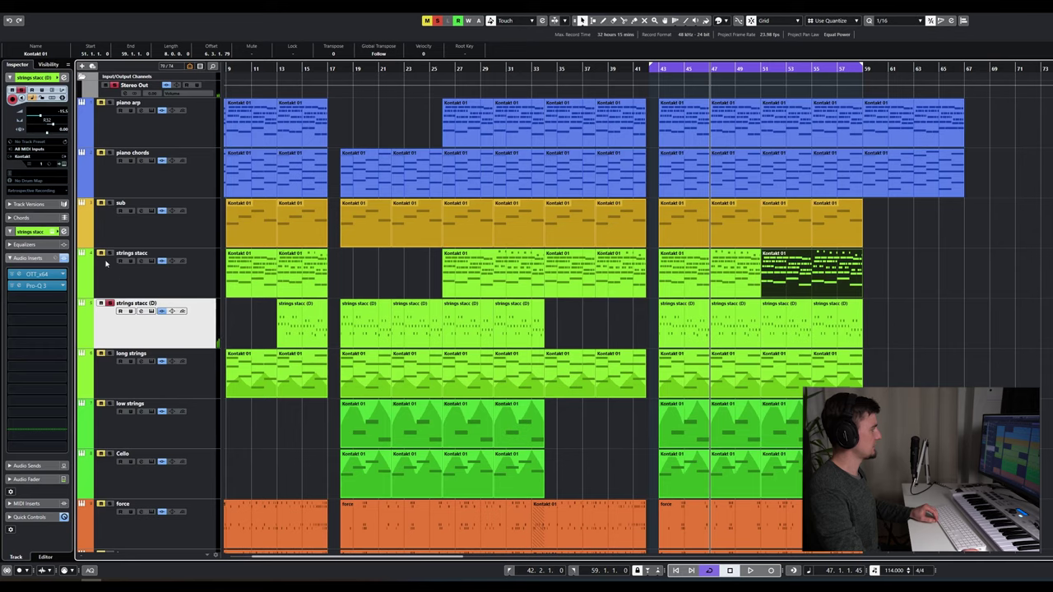
click(63, 161)
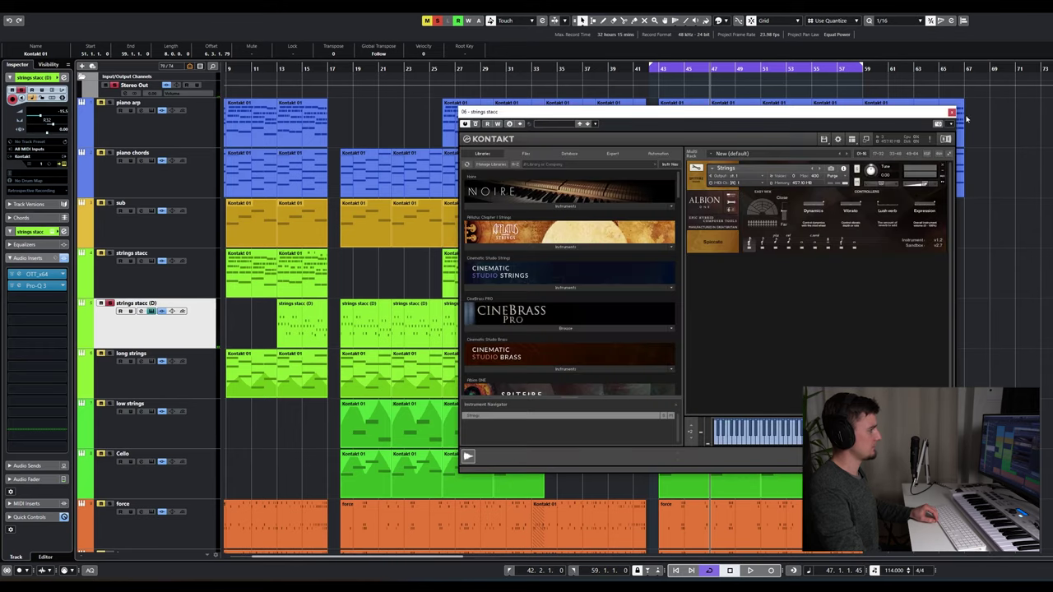
click(951, 112)
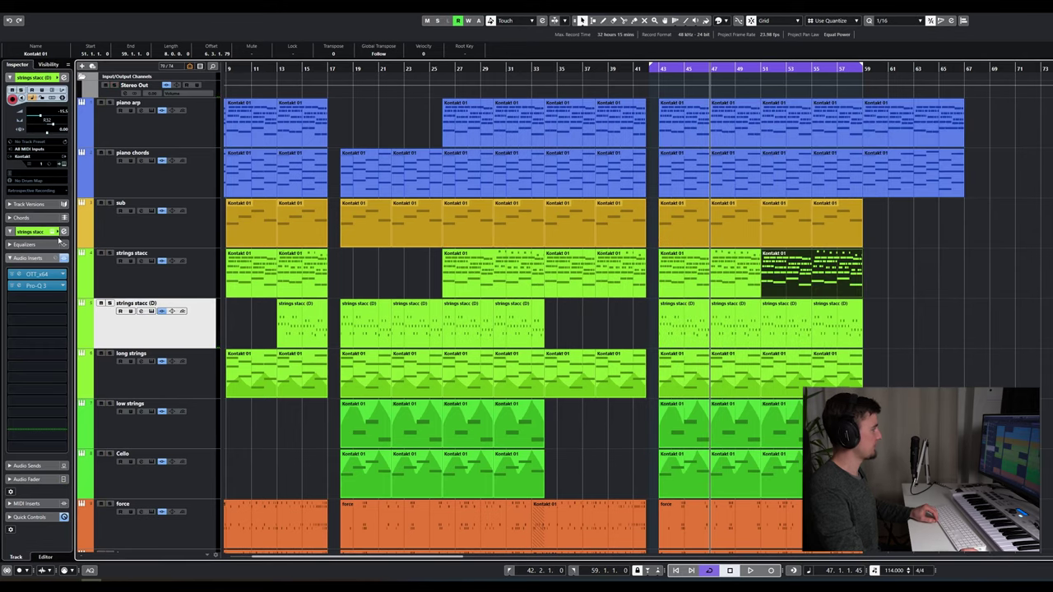
Step: Clear the previous solo, then solo and play the long strings track and check its Kontakt instrument
scroll(192, 341, down, 2)
key(Down)
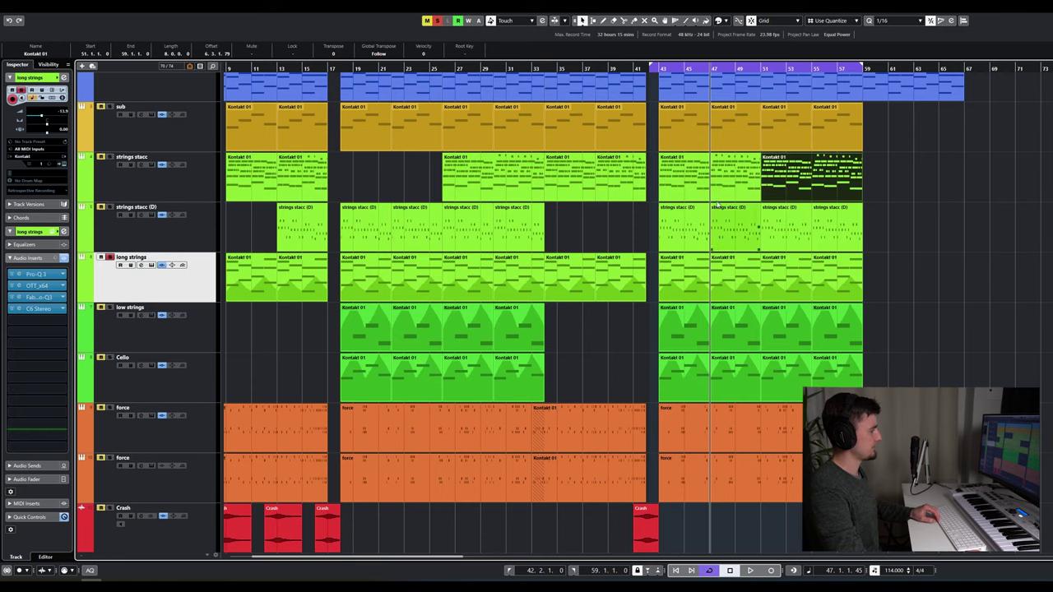
key(space)
key(space)
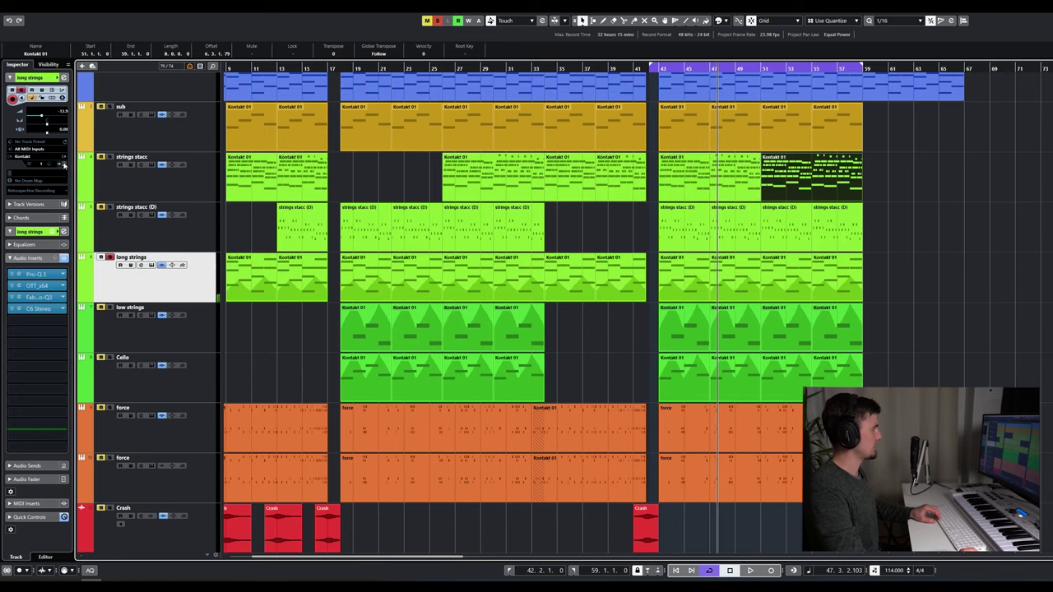
click(64, 163)
key(ctrl+w)
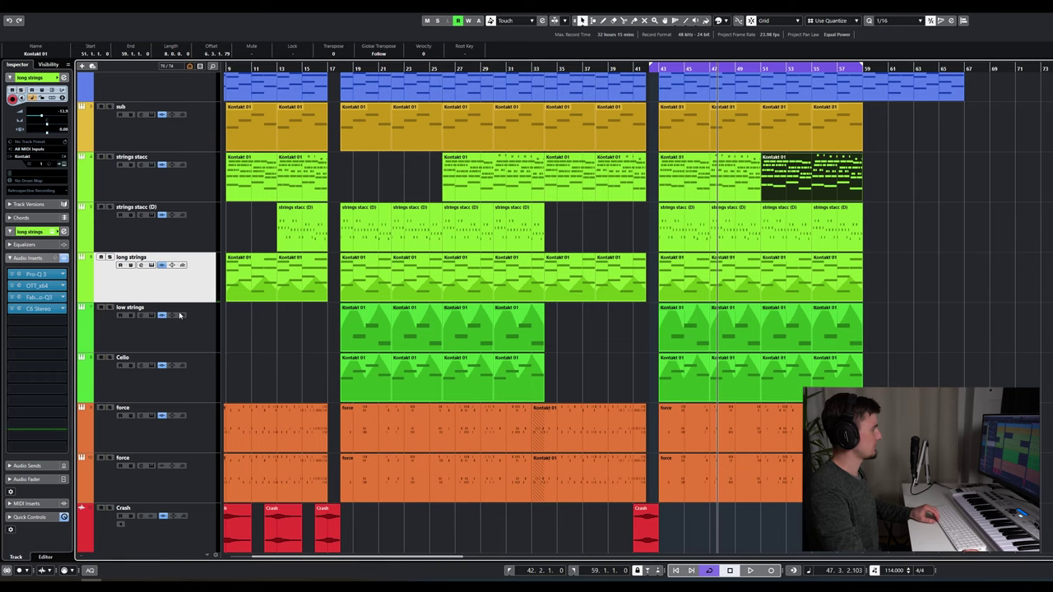
Step: Solo the low strings track, listen to it, and check its Kontakt instrument
click(106, 310)
key(space)
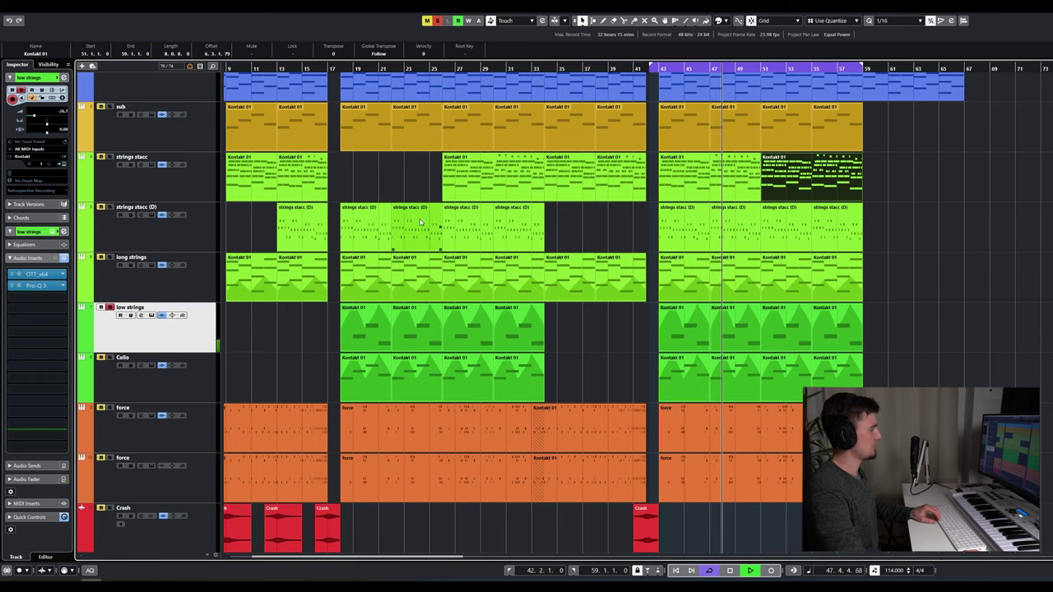
key(space)
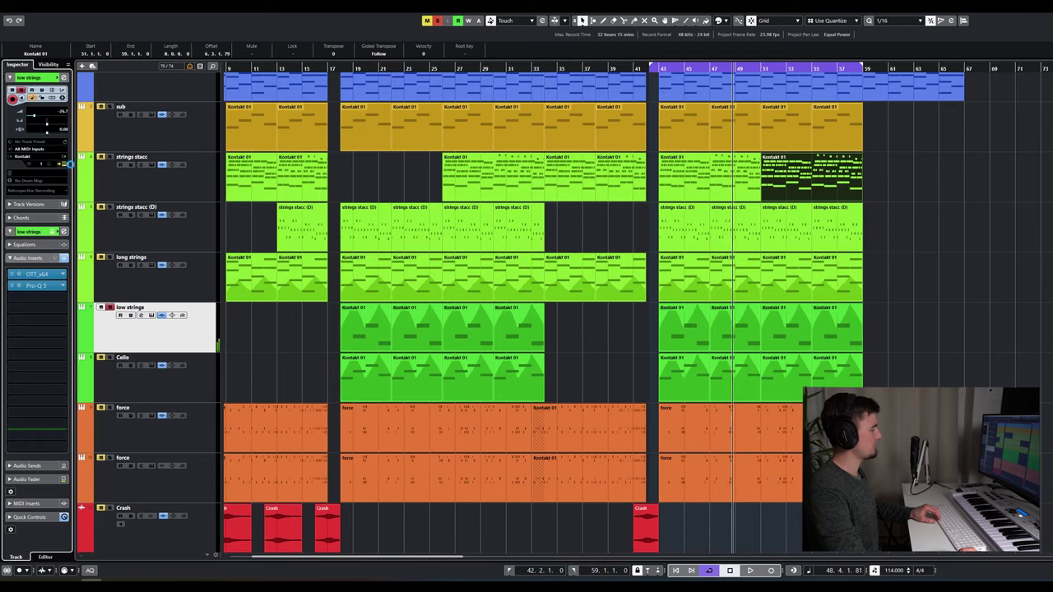
click(150, 315)
click(949, 112)
Step: Switch the solo to the Cello track, play it, and view its Cellos Essential patch in Kontakt
click(107, 308)
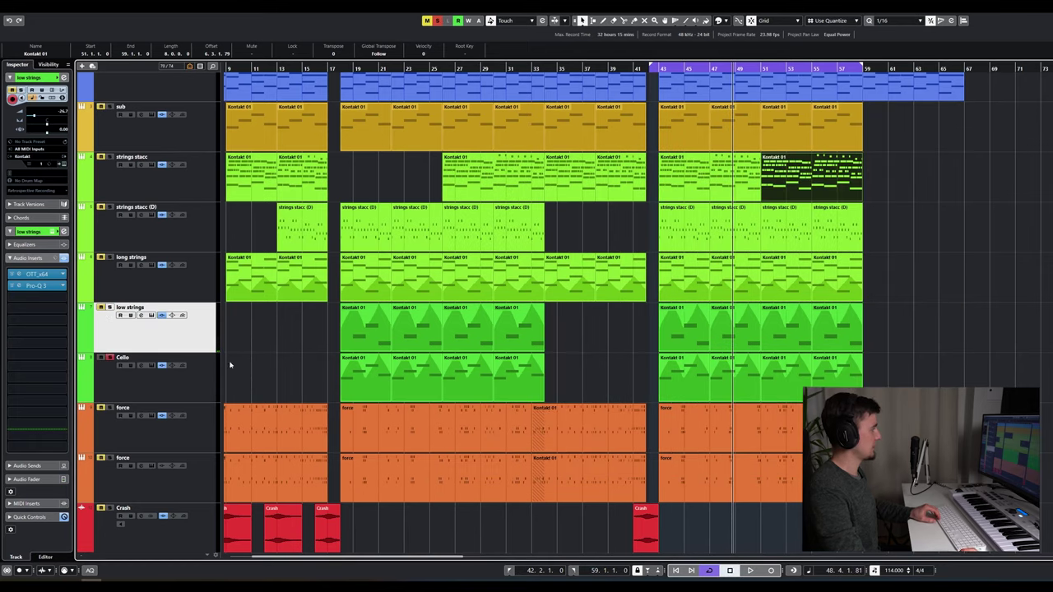
key(space)
click(156, 382)
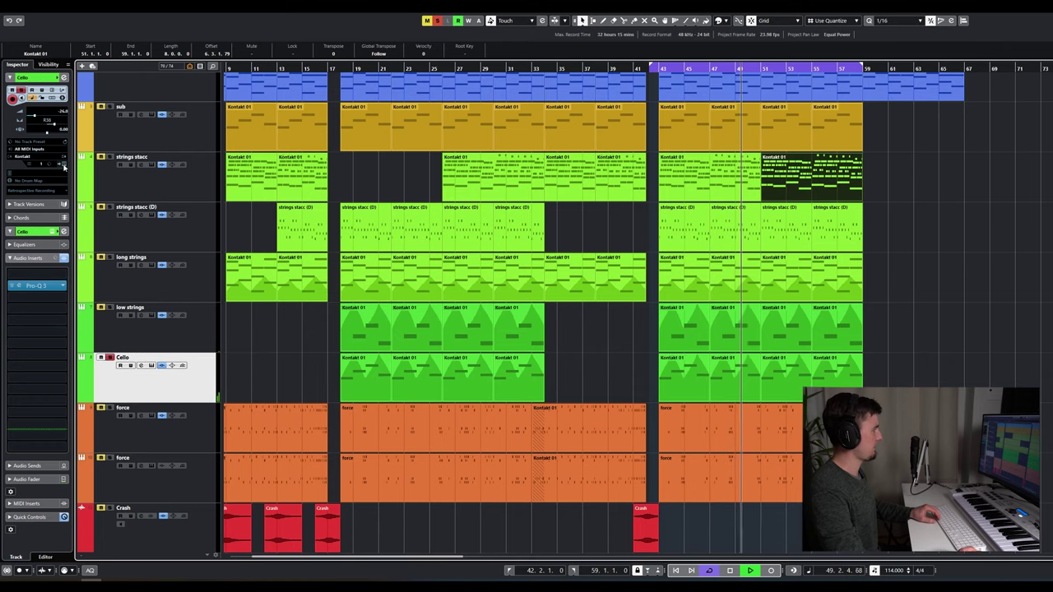
click(64, 165)
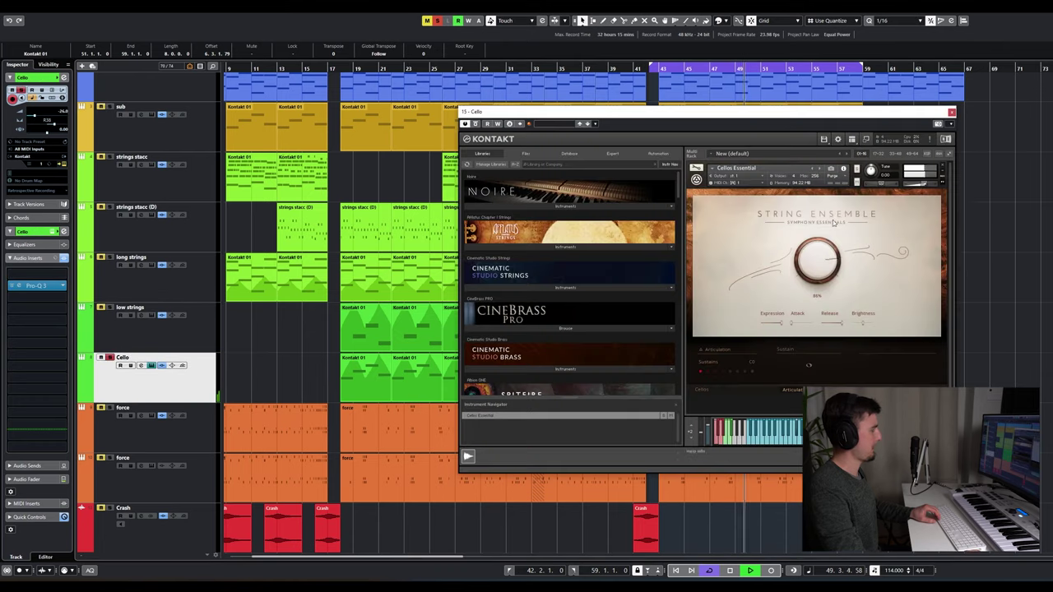
click(951, 113)
key(space)
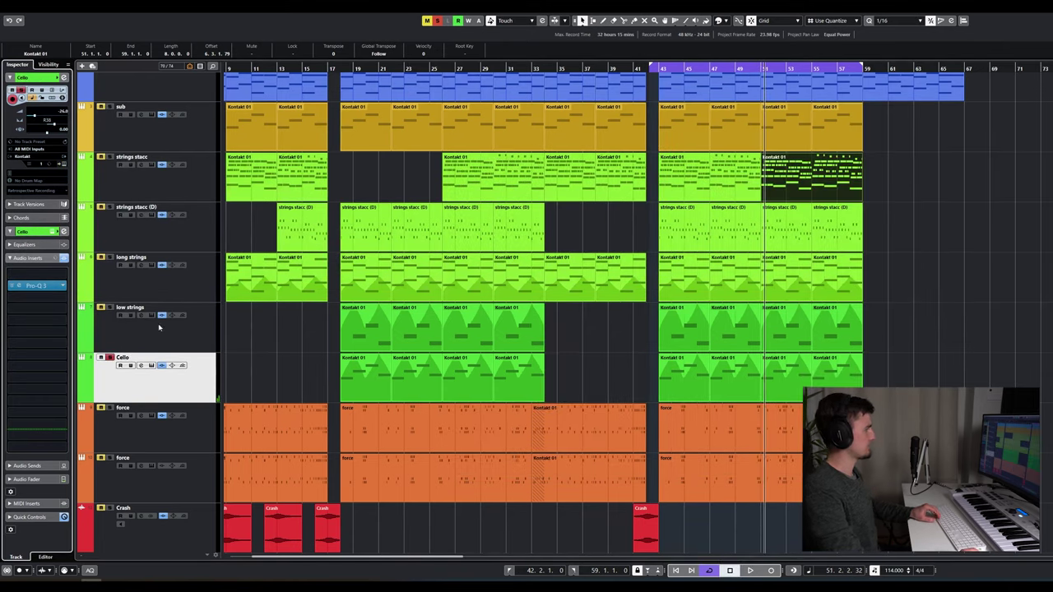
Step: Select all string tracks from strings stacc to Cello, solo them, and play them together
shift+click(210, 185)
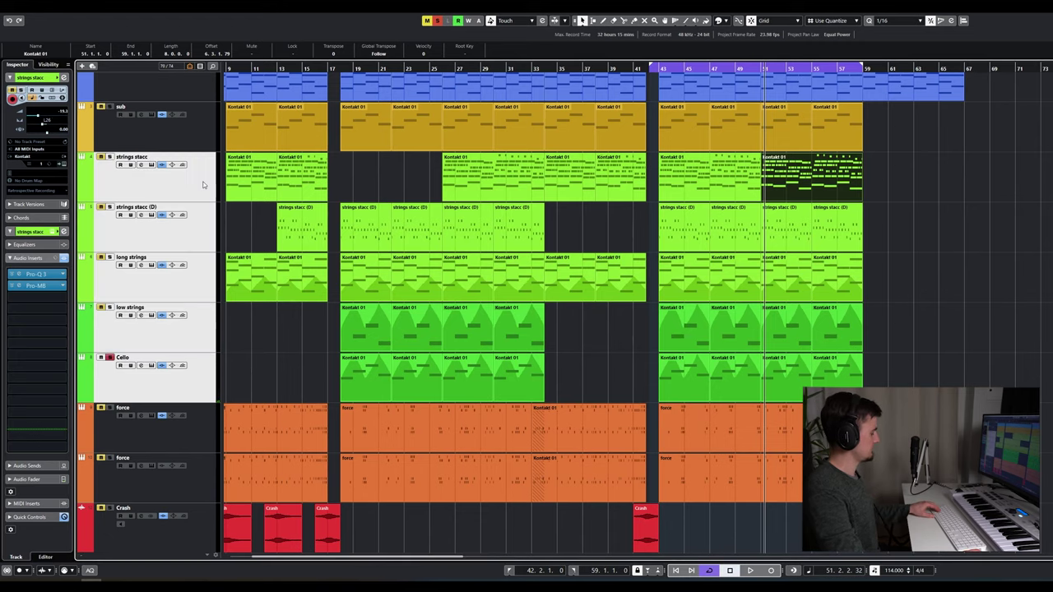
key(space)
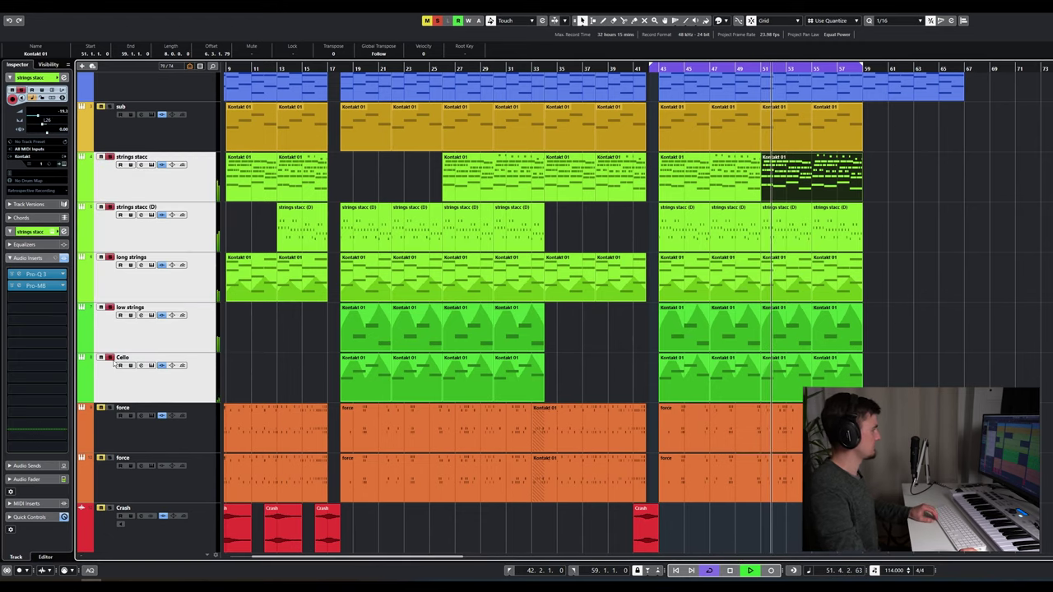
scroll(636, 274, up, 2)
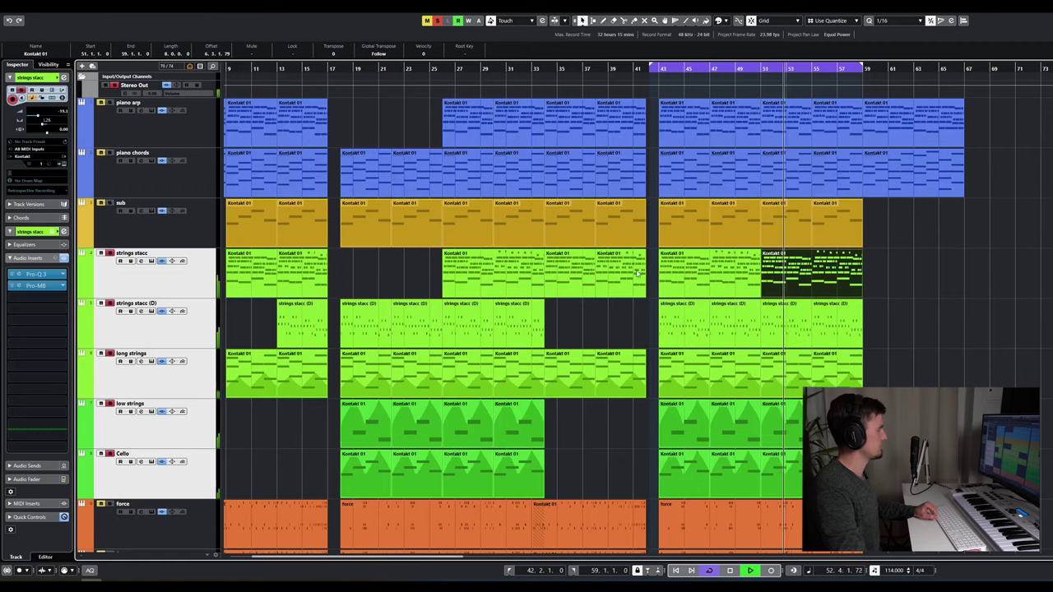
scroll(430, 226, down, 8)
scroll(430, 226, up, 8)
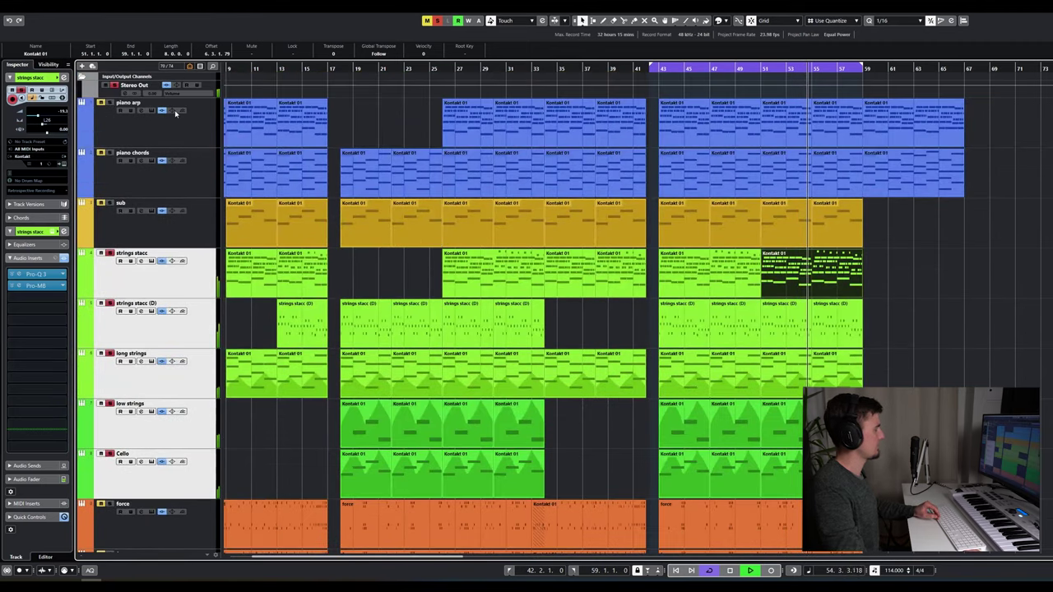
Step: Select the Strings group track and inspect its C6 Stereo and LexHall inserts
scroll(216, 236, down, 20)
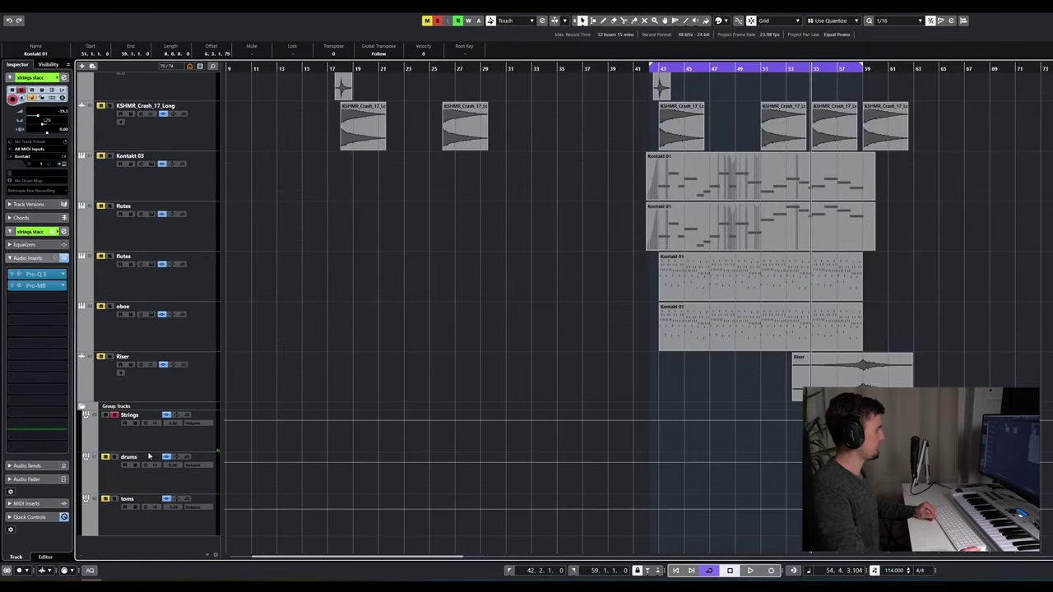
click(135, 434)
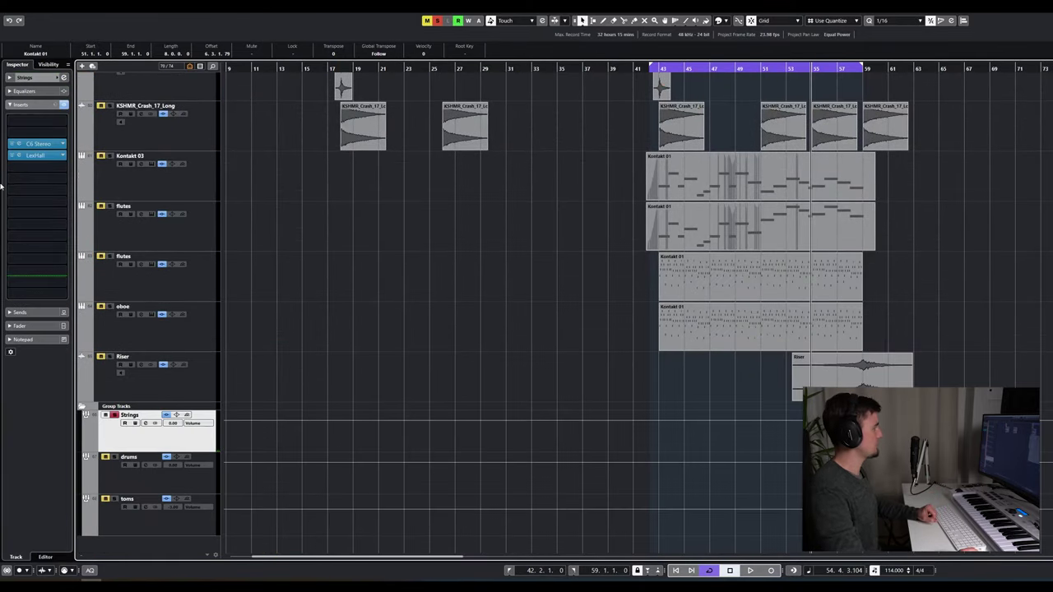
click(37, 145)
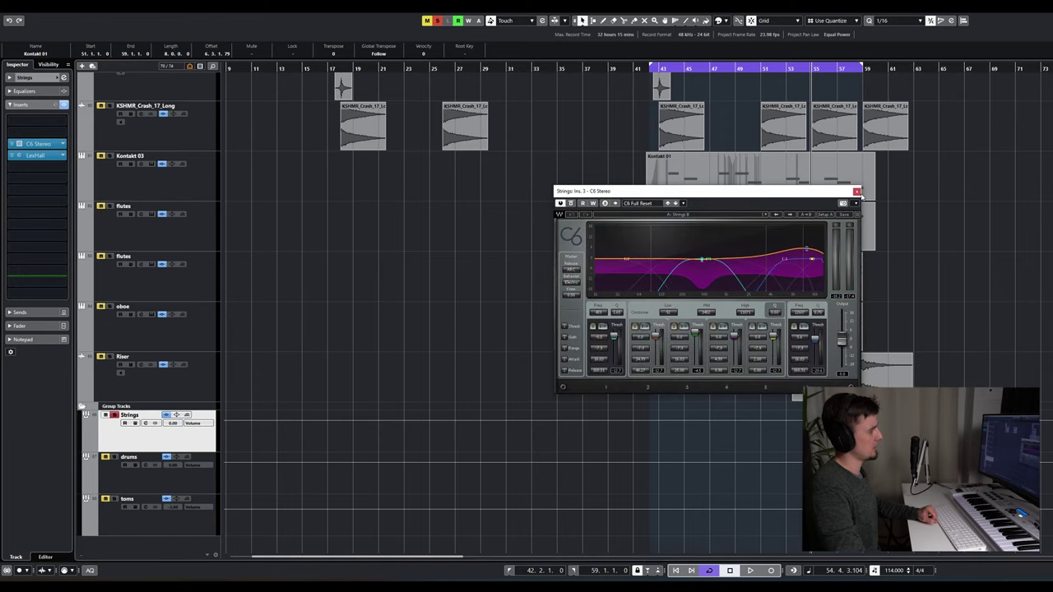
click(857, 191)
click(24, 157)
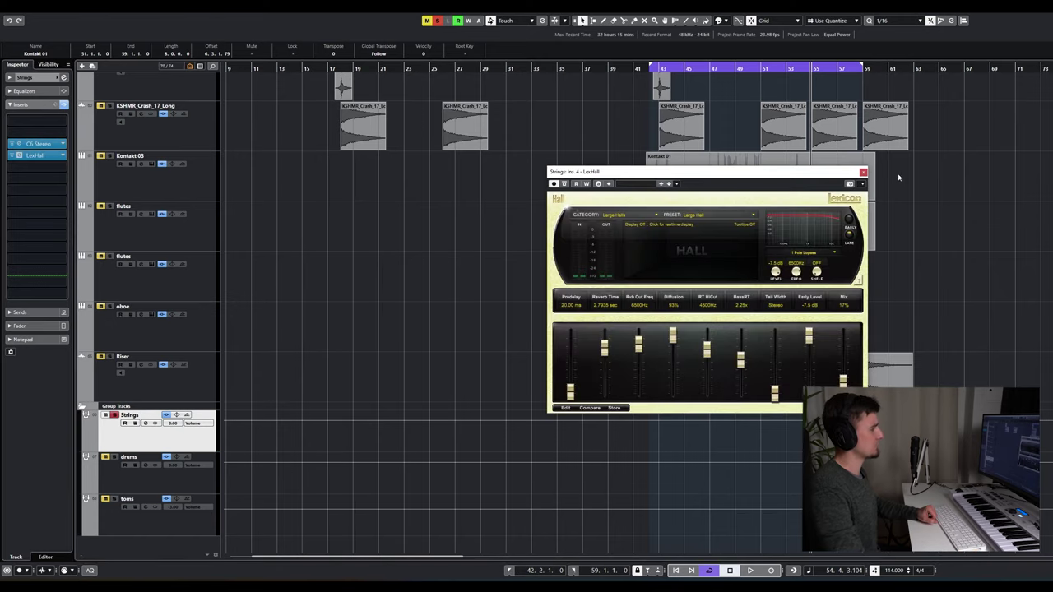
click(862, 172)
Step: Clear the string solos, unmute low strings, then solo both force tracks and listen to them, jumping ahead to bar 55
scroll(296, 353, up, 15)
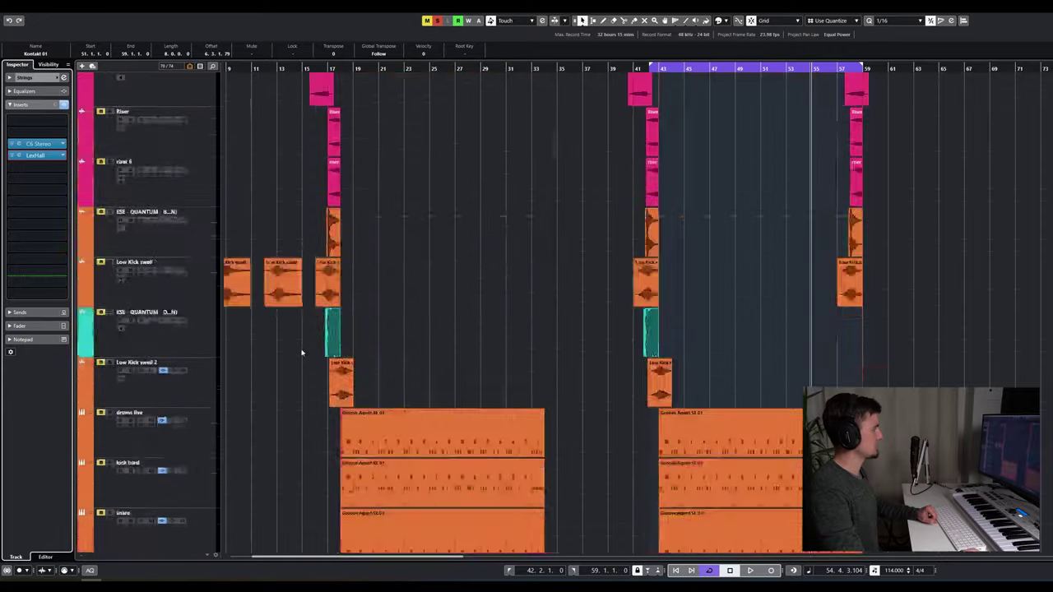
click(119, 426)
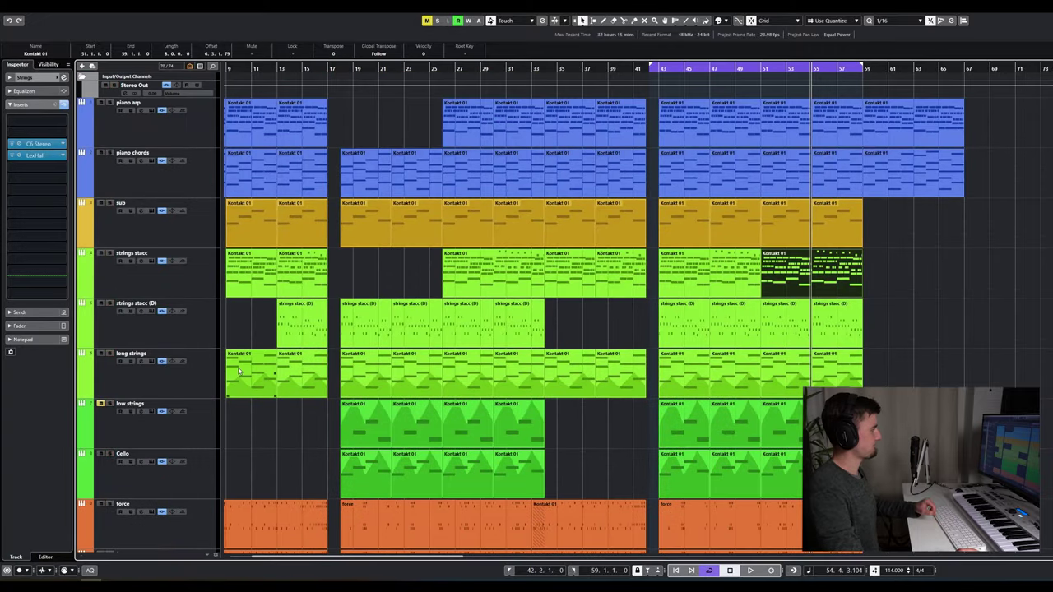
click(100, 403)
scroll(142, 407, down, 4)
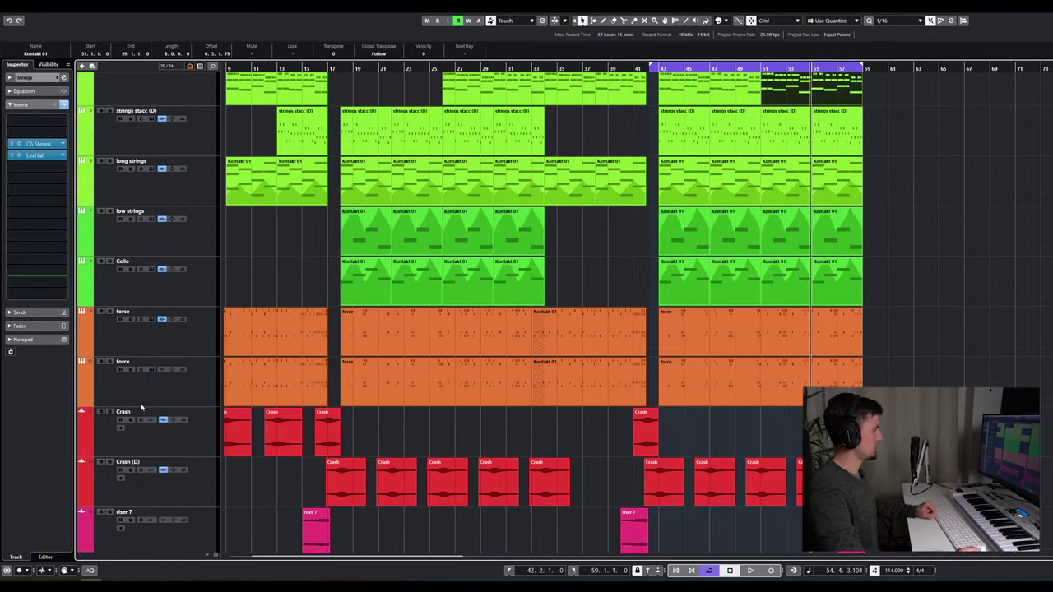
click(186, 345)
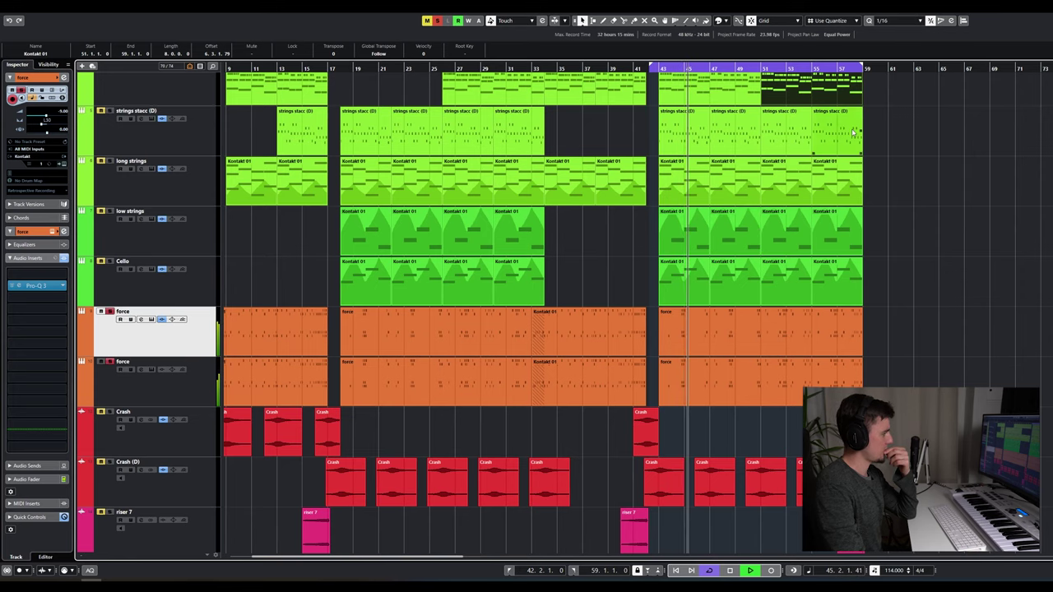
click(813, 69)
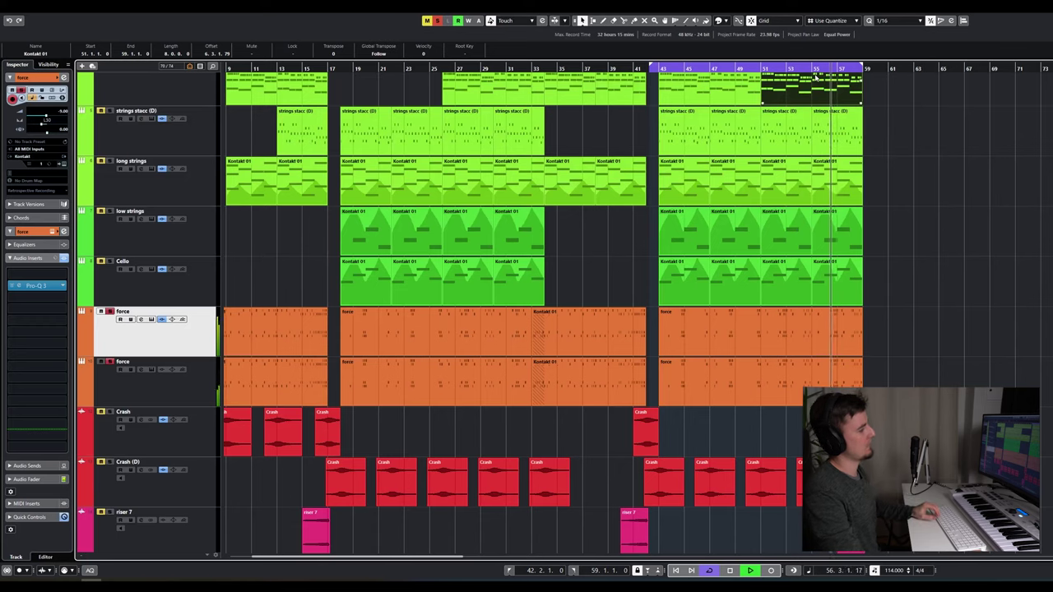
key(space)
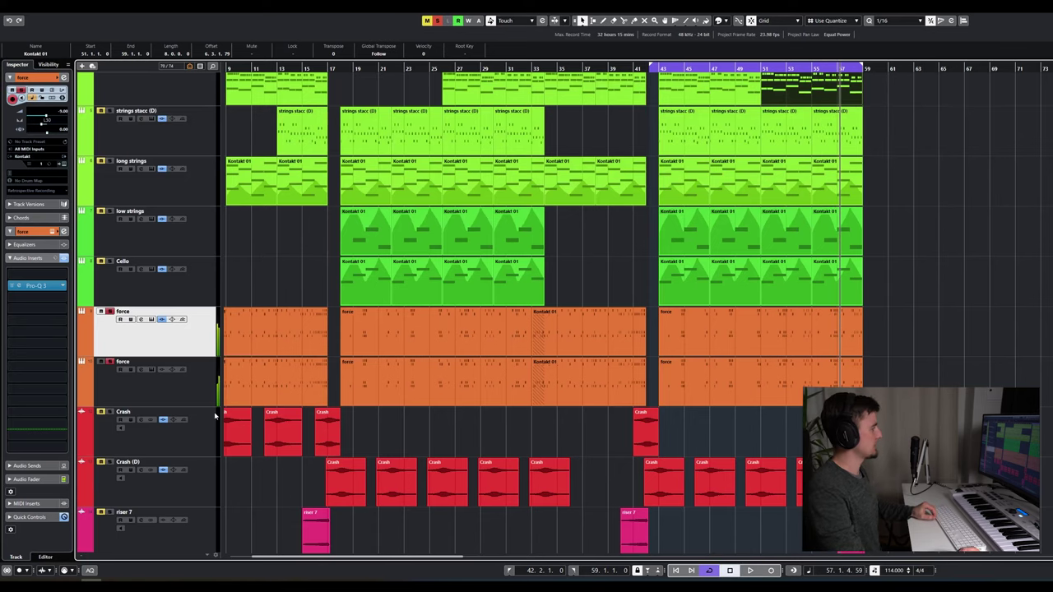
Step: View the Kontakt patches of the two force tracks, Bomber 1 ENS and LowDrms ENS tight, playing the second one soloed
click(63, 165)
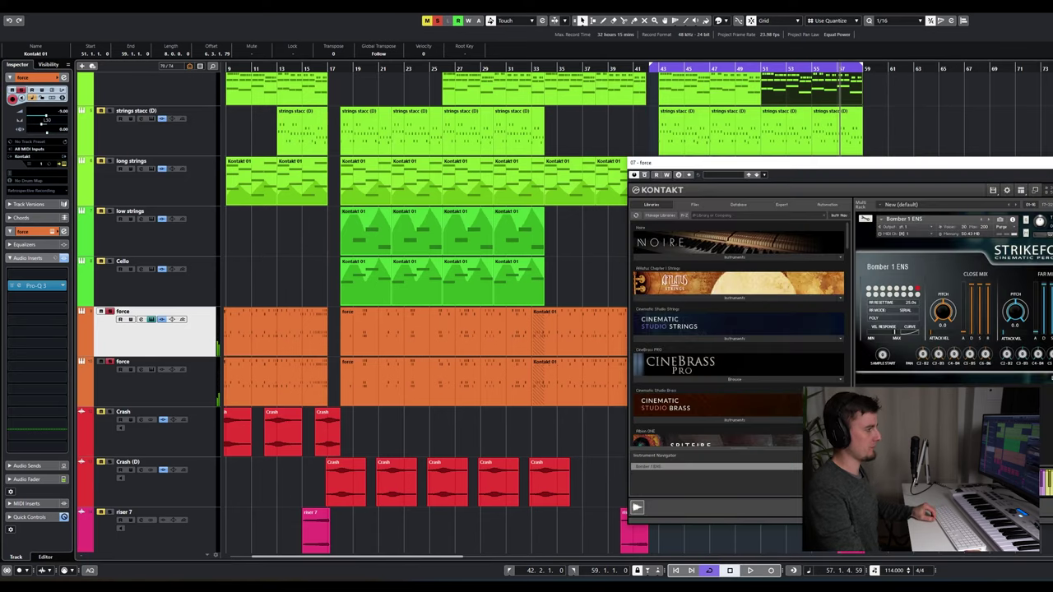
click(64, 165)
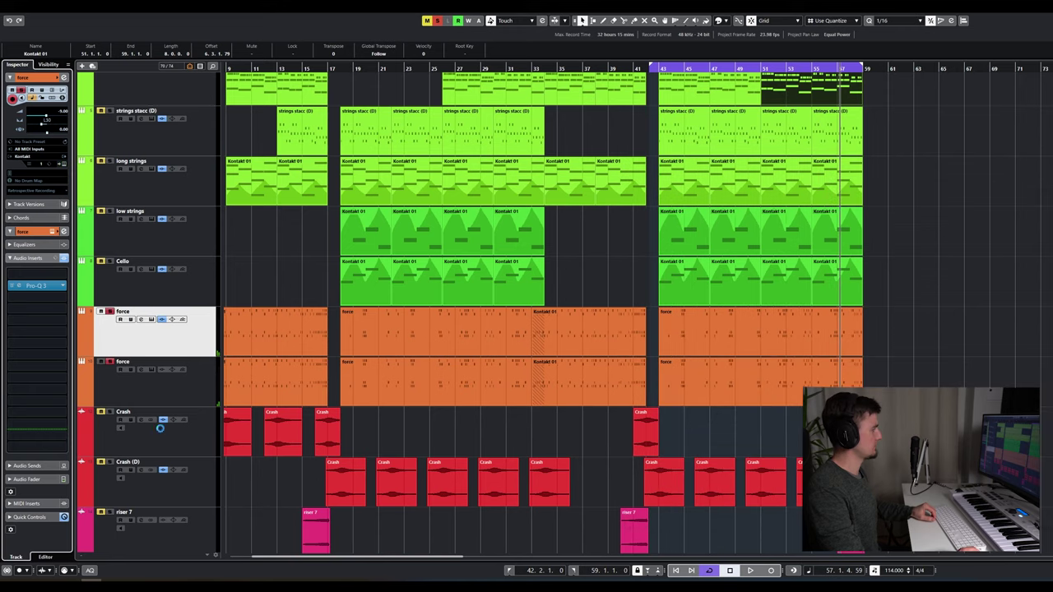
click(184, 389)
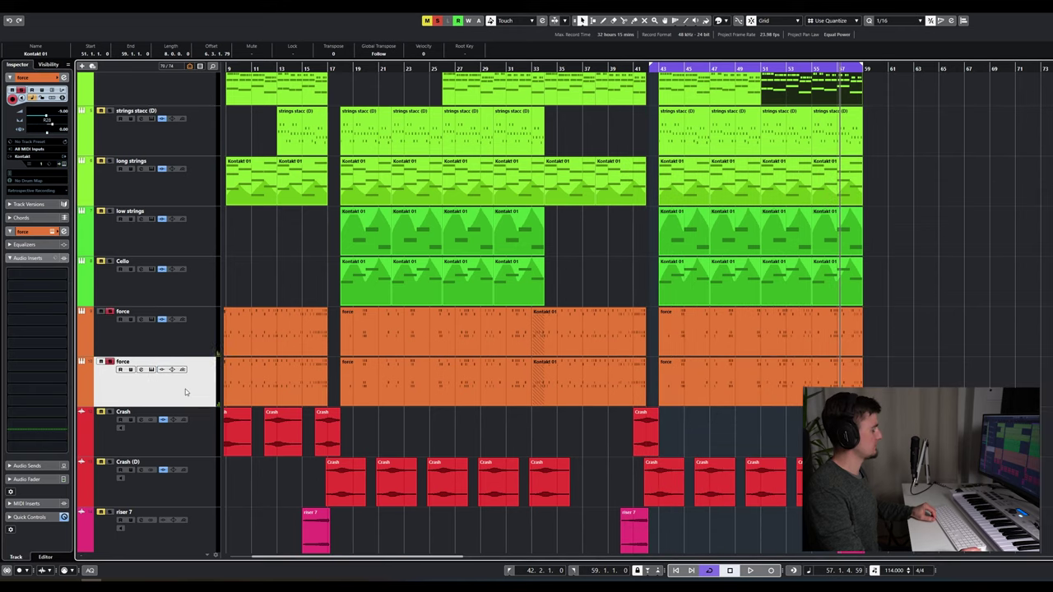
click(62, 166)
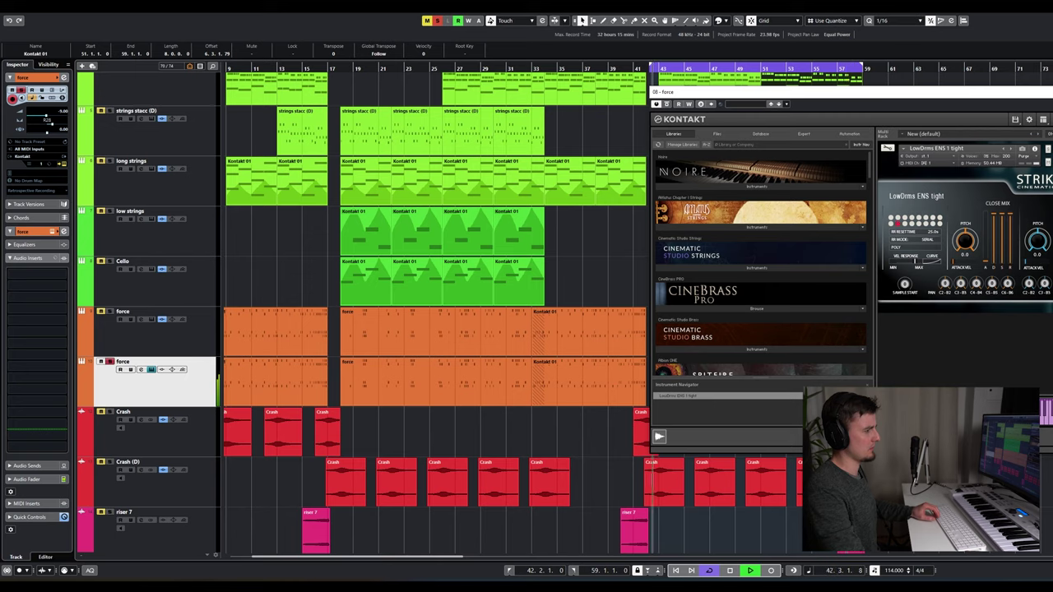
key(space)
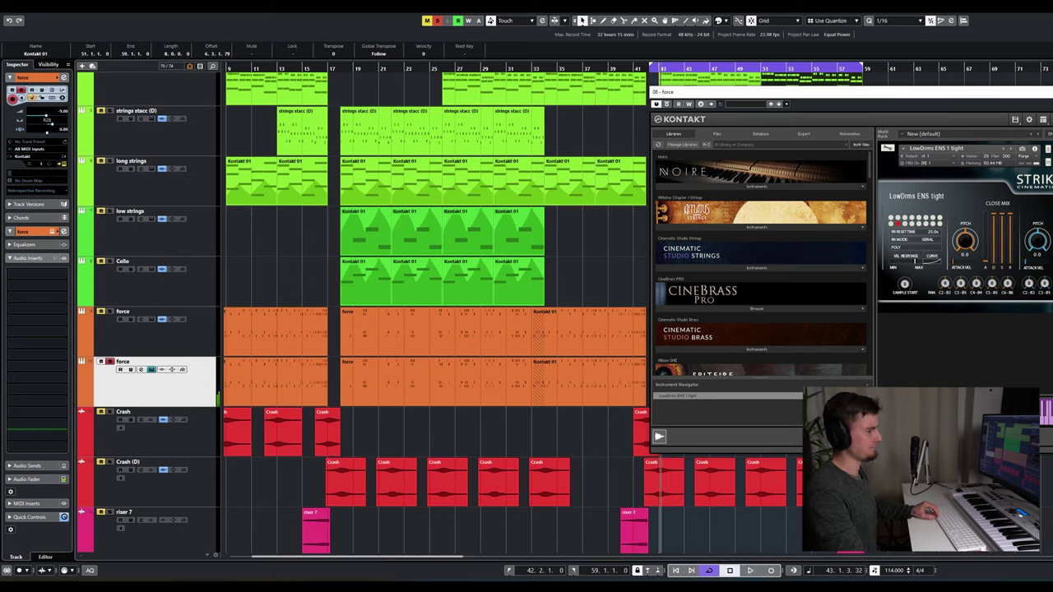
key(Escape)
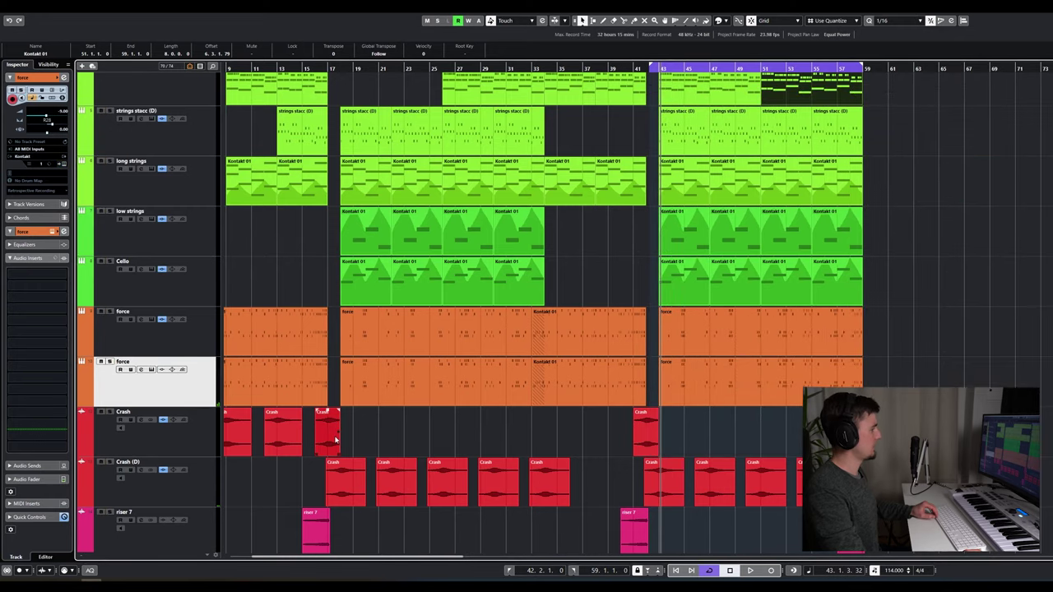
Step: Solo the Crash track and play it from bar 41, and switch the solo to Crash (D) and listen to it
scroll(165, 354, down, 2)
click(191, 348)
click(110, 315)
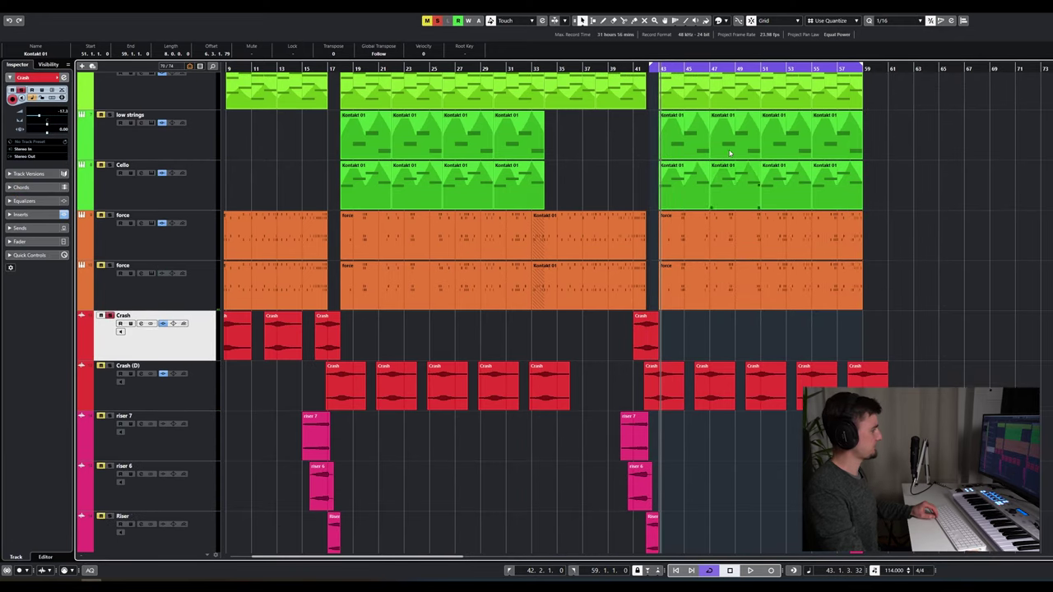
key(space)
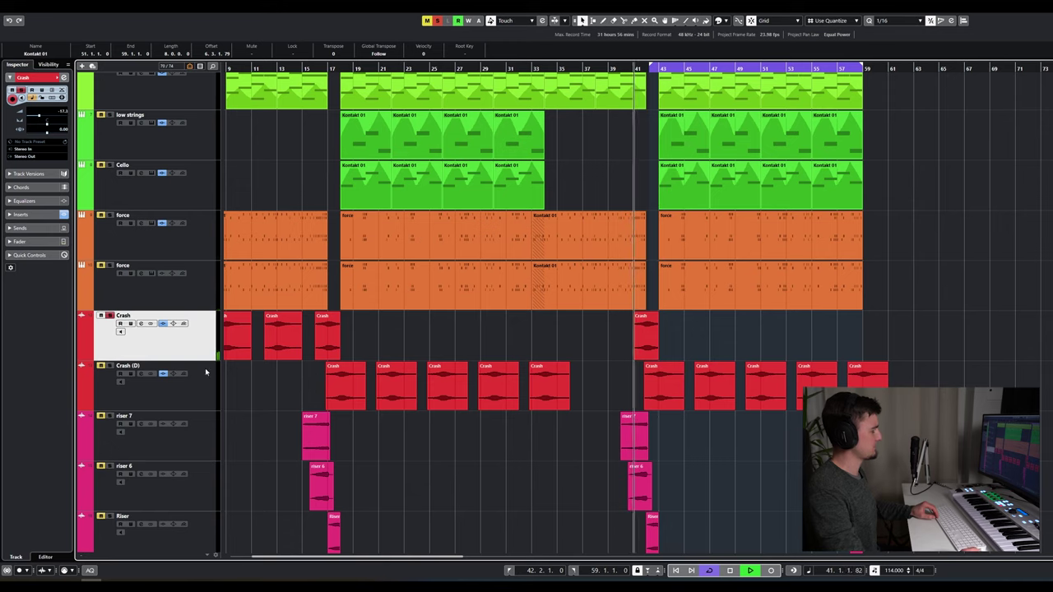
key(space)
click(111, 371)
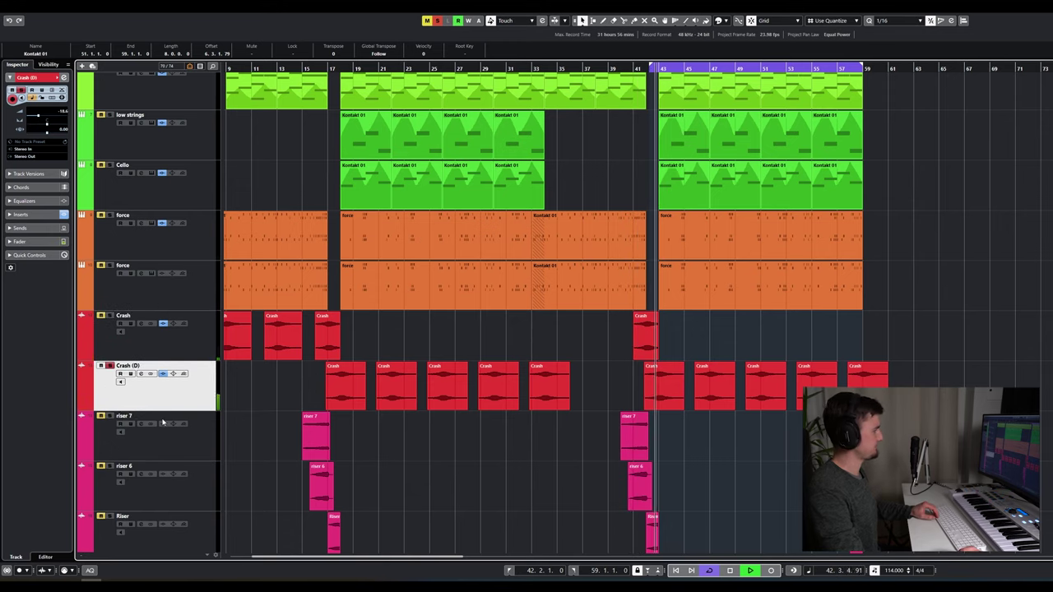
Step: Clear the crash solo and go through the riser 7, riser 6 and orange ESE - QUANTUM effects tracks
scroll(434, 407, down, 3)
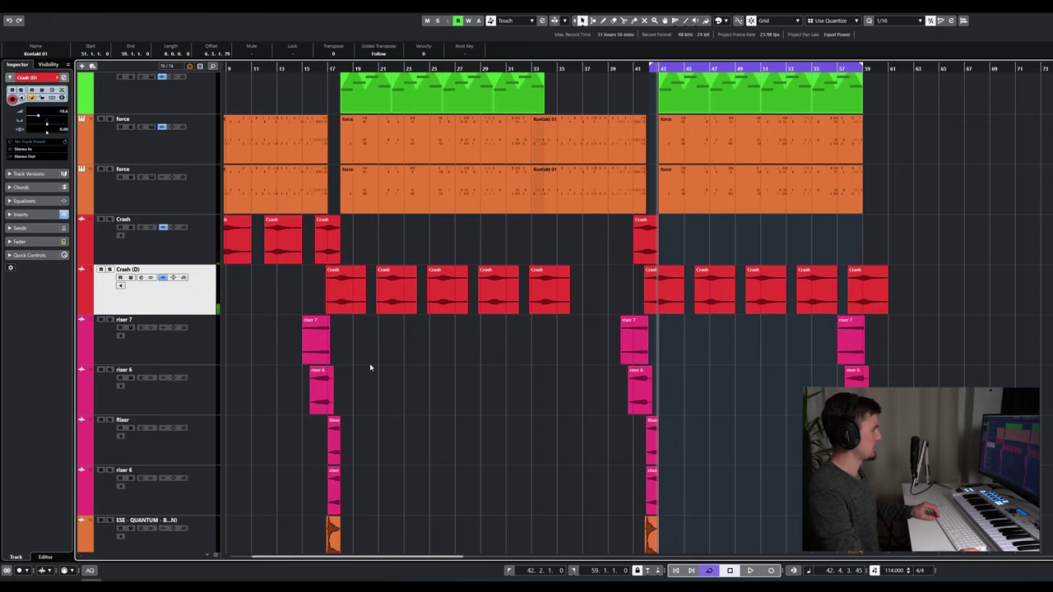
click(150, 351)
scroll(240, 368, down, 3)
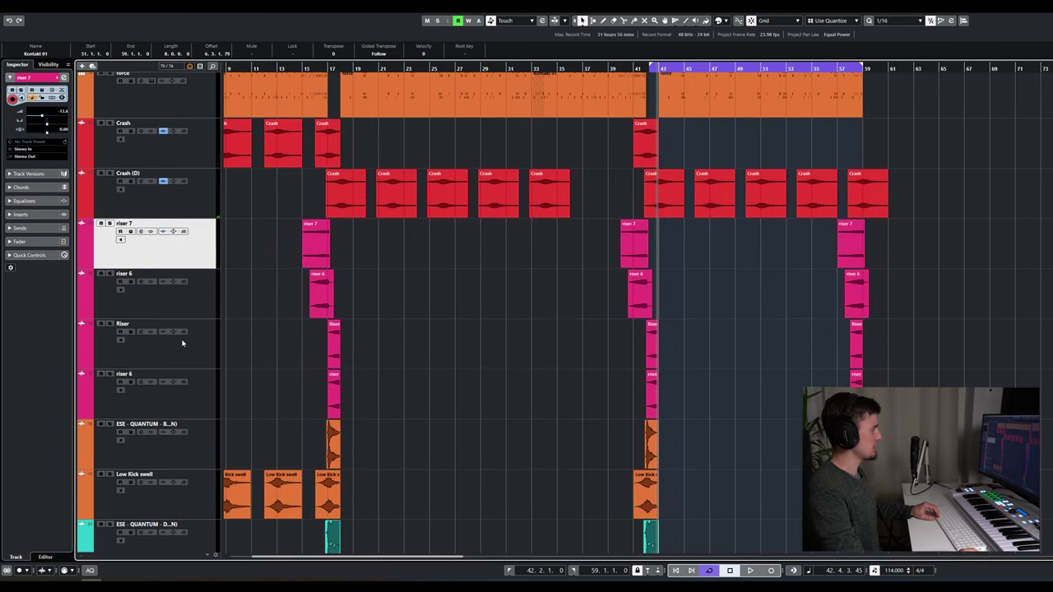
click(185, 403)
scroll(611, 341, down, 3)
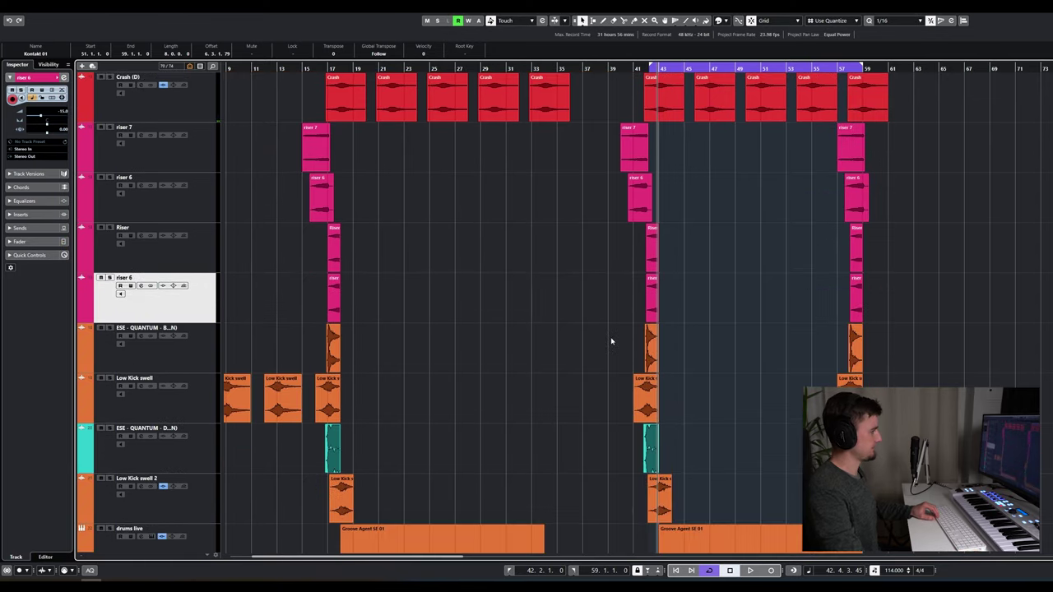
click(211, 360)
scroll(183, 352, down, 5)
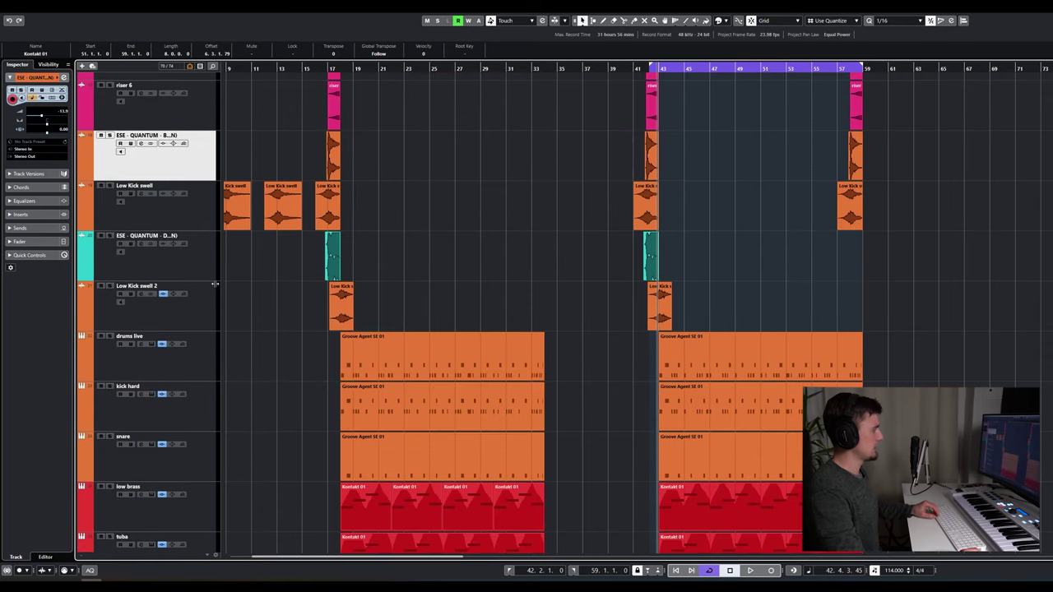
Step: Solo the Low Kick swell track, play its clip from bar 41, and clear the solo
click(157, 216)
key(s)
key(h)
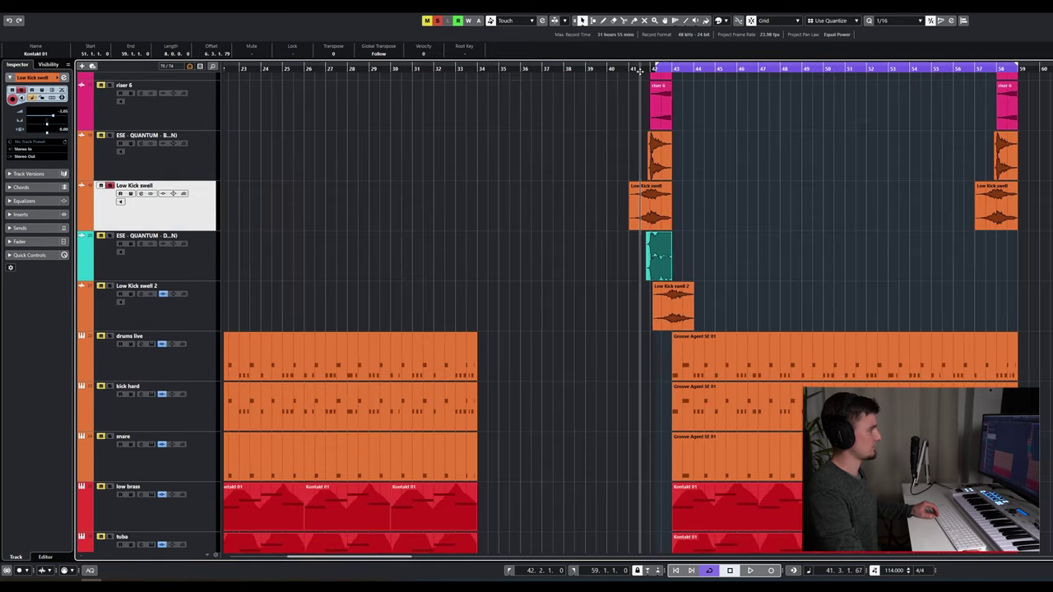
key(space)
click(727, 571)
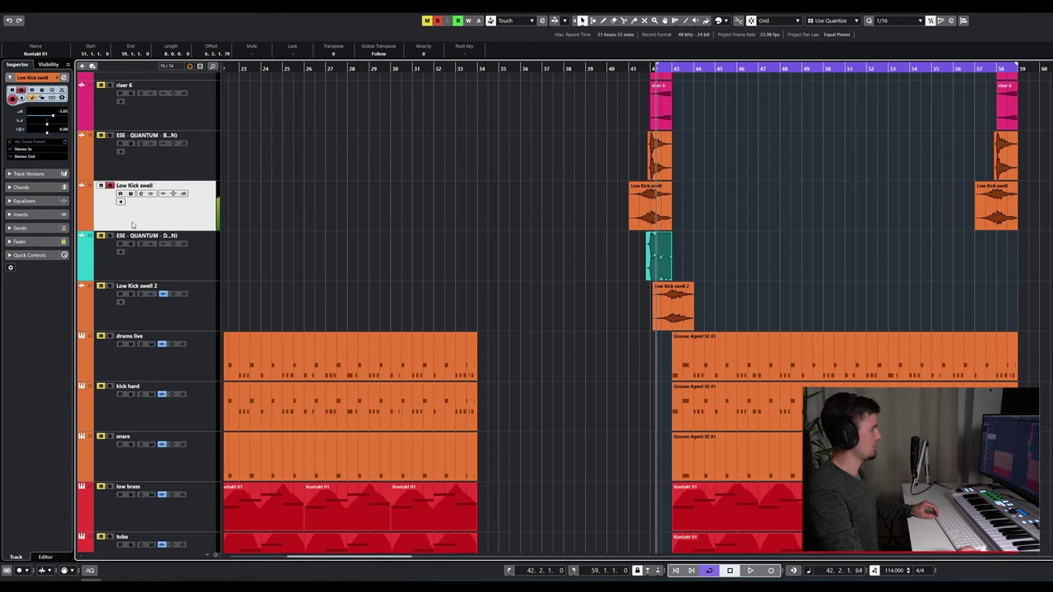
click(110, 186)
Step: Solo the turquoise ESE - QUANTUM track, play its clip at bar 42, and clear the solo
key(Down)
key(s)
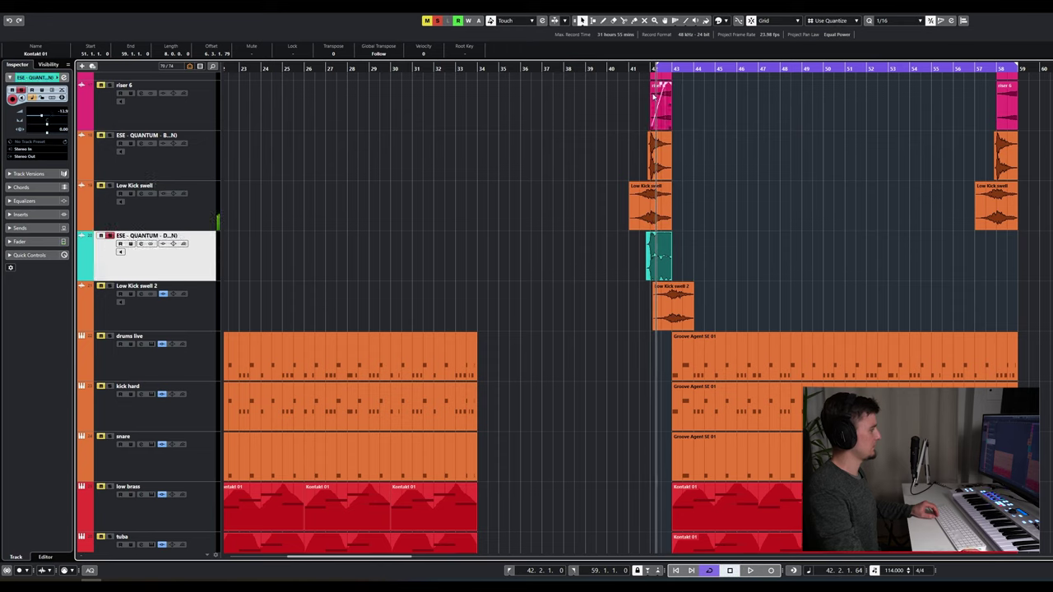
key(space)
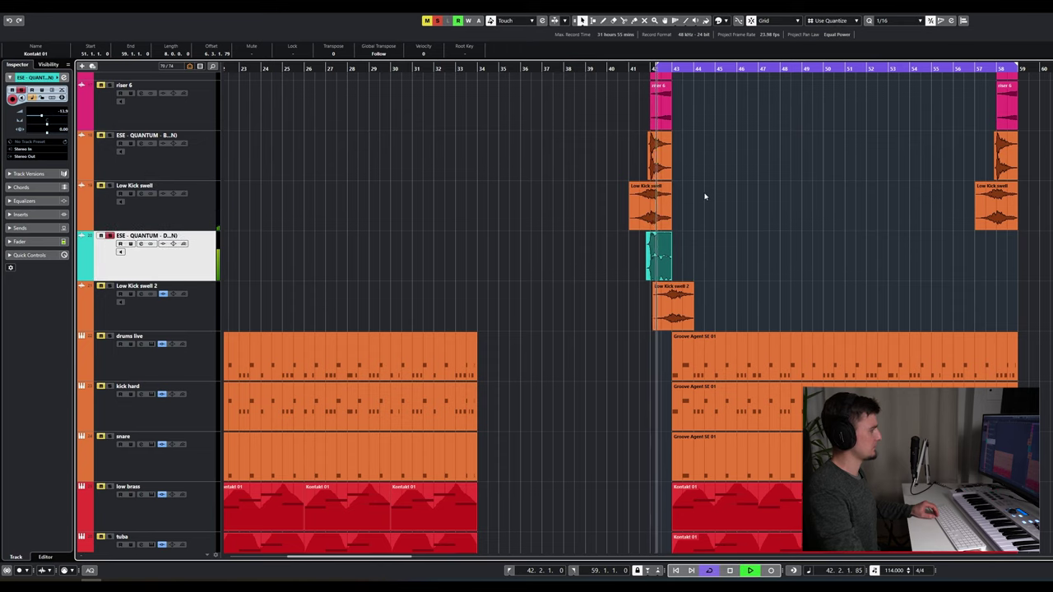
key(space)
click(110, 236)
Step: Solo the Low Kick swell 2 track, play its clip around bar 42, and clear the solo
key(Down)
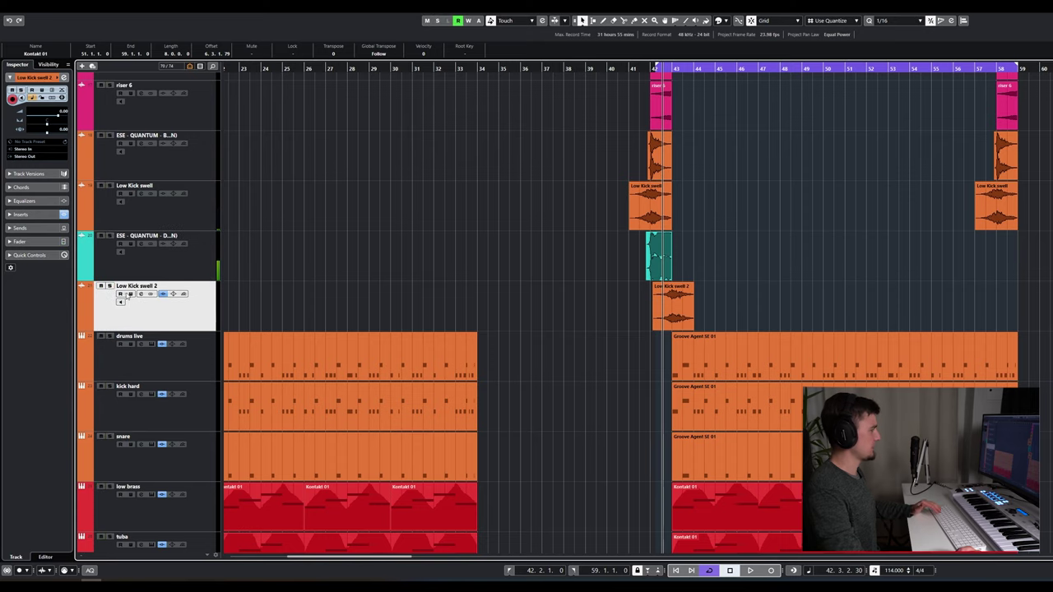
key(s)
key(space)
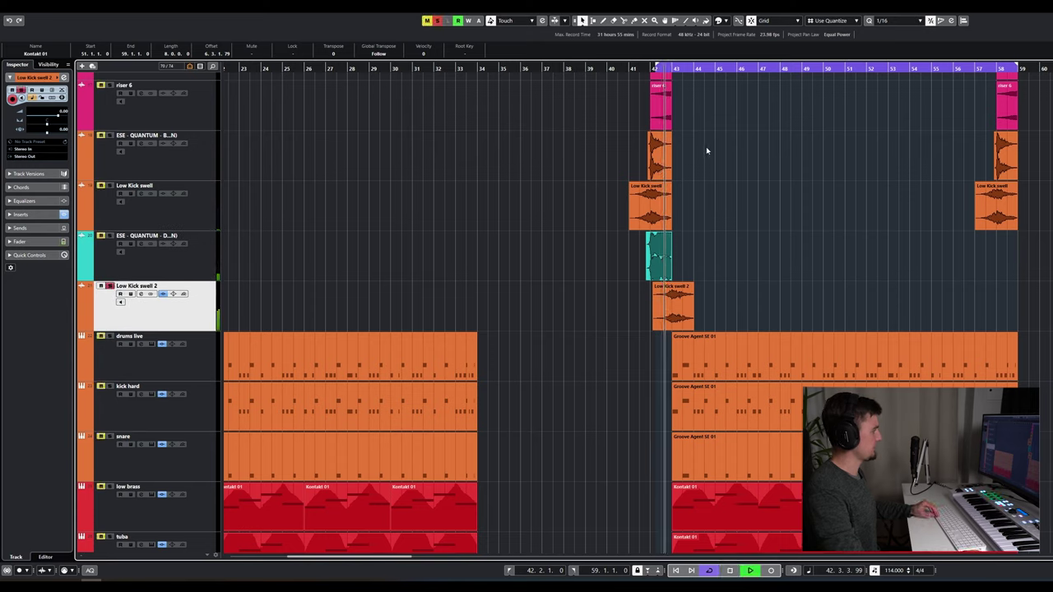
key(space)
click(109, 286)
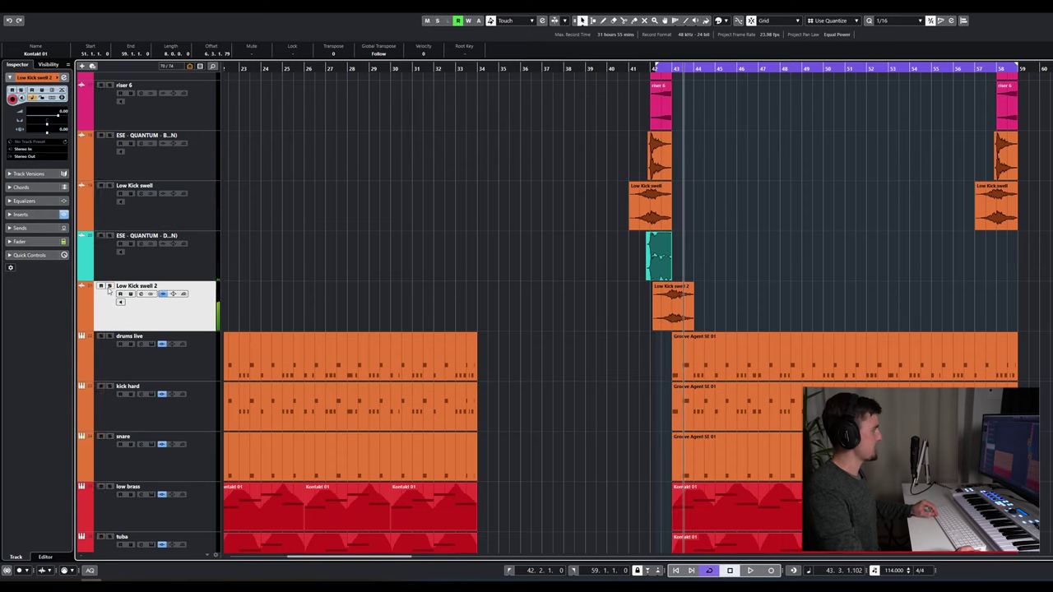
Step: Solo the drums live track and play it while viewing its Groove Agent SE instrument with Ambience Kit 01
click(190, 371)
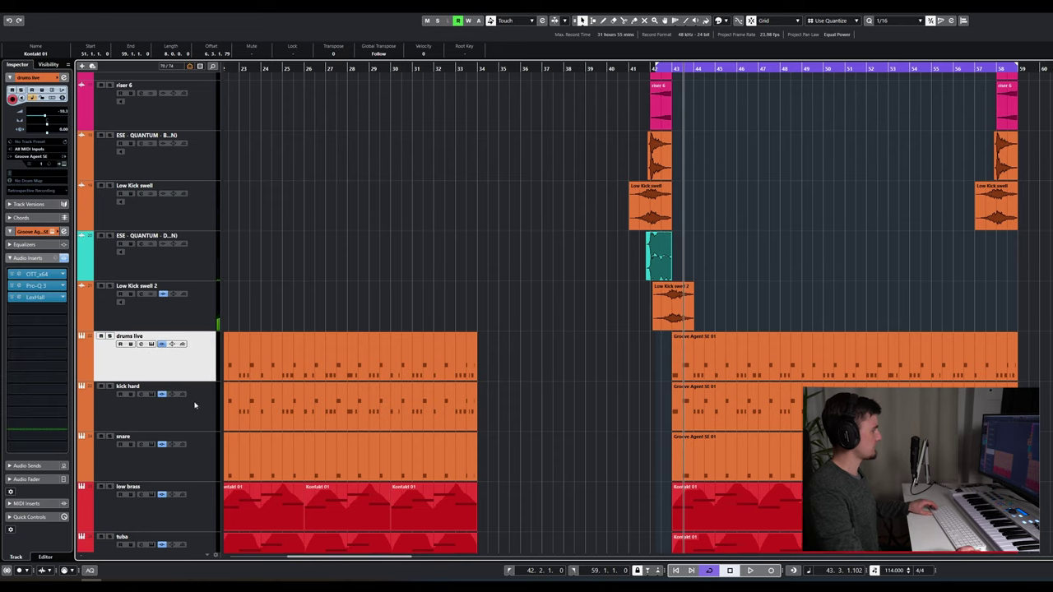
key(s)
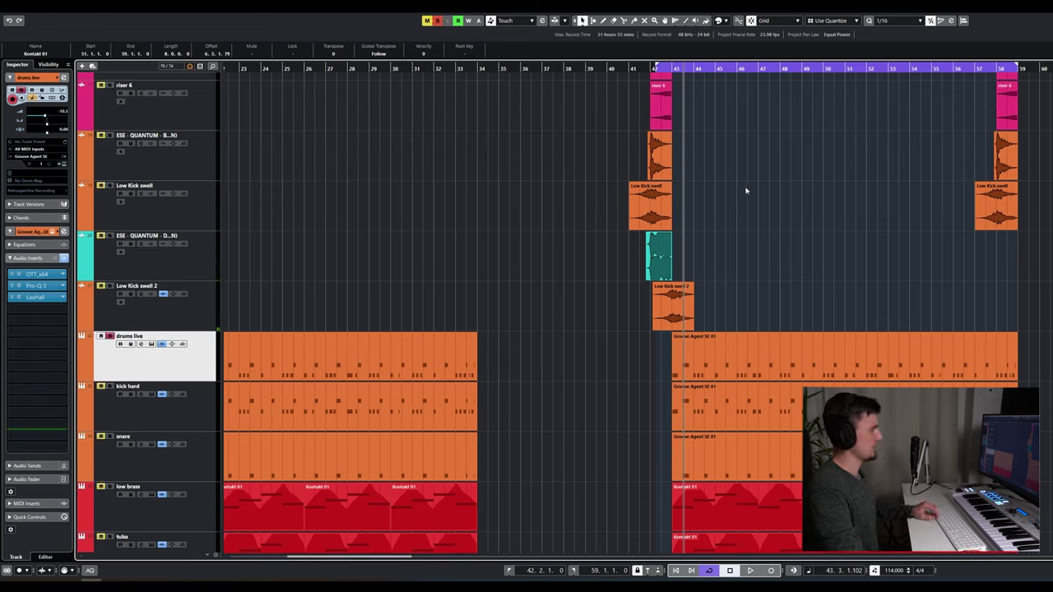
key(space)
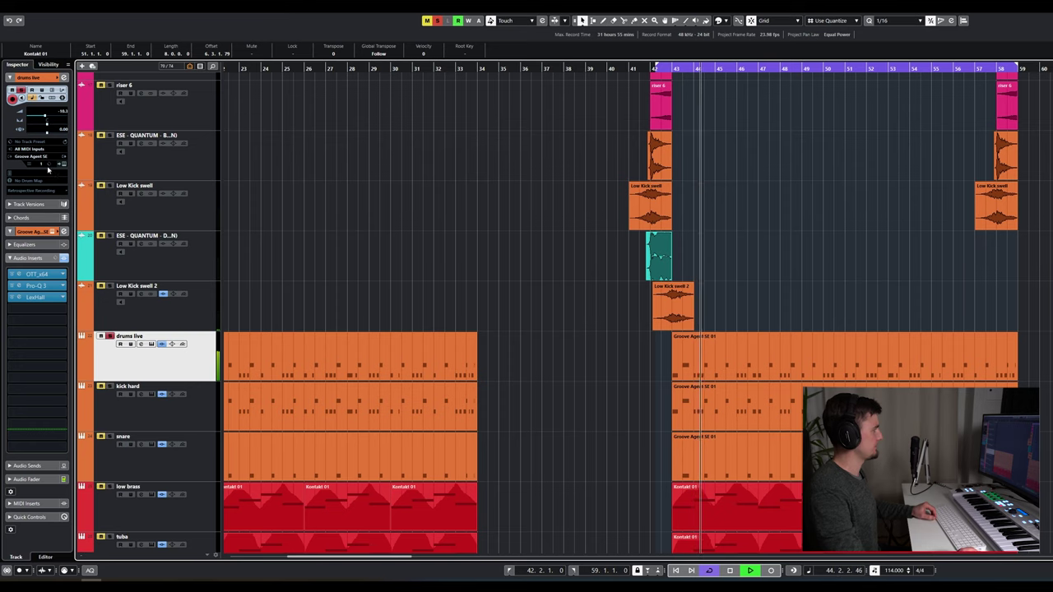
click(64, 164)
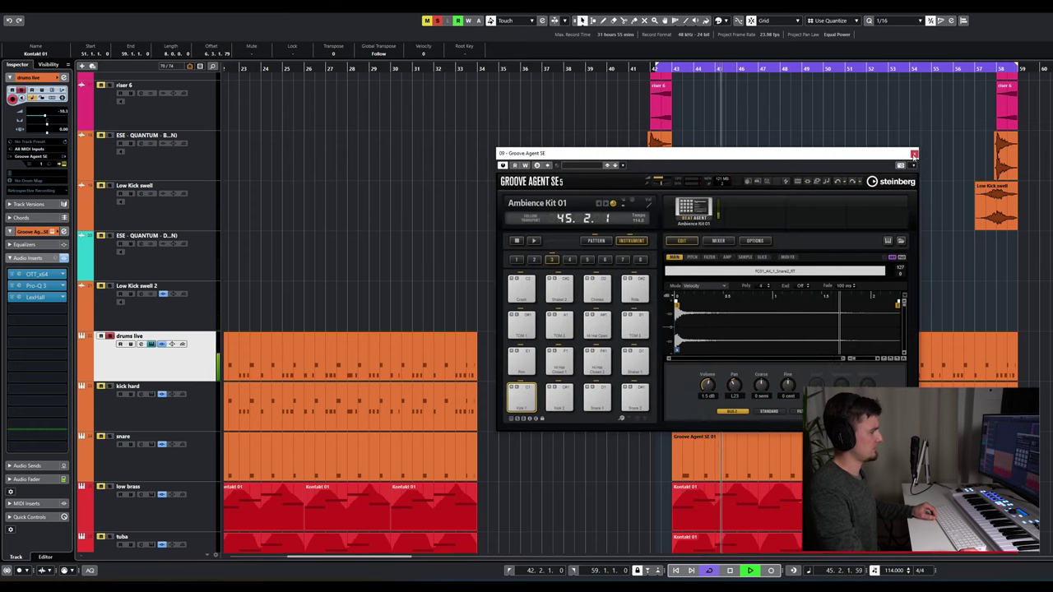
click(913, 154)
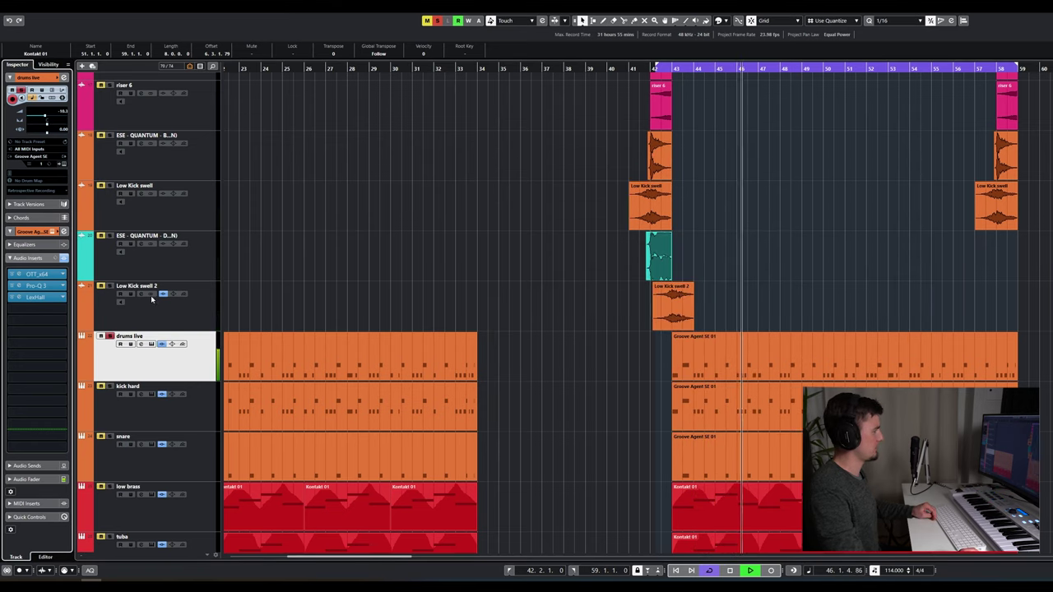
Step: Compare drums live with its audio inserts bypassed and re-enabled during playback, and stop
click(64, 258)
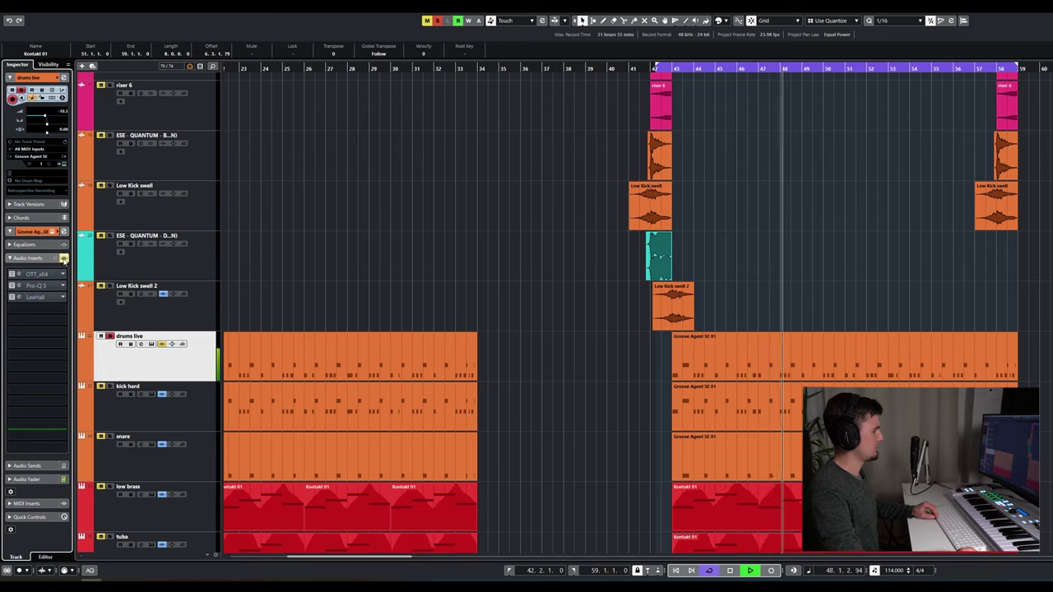
click(63, 258)
key(space)
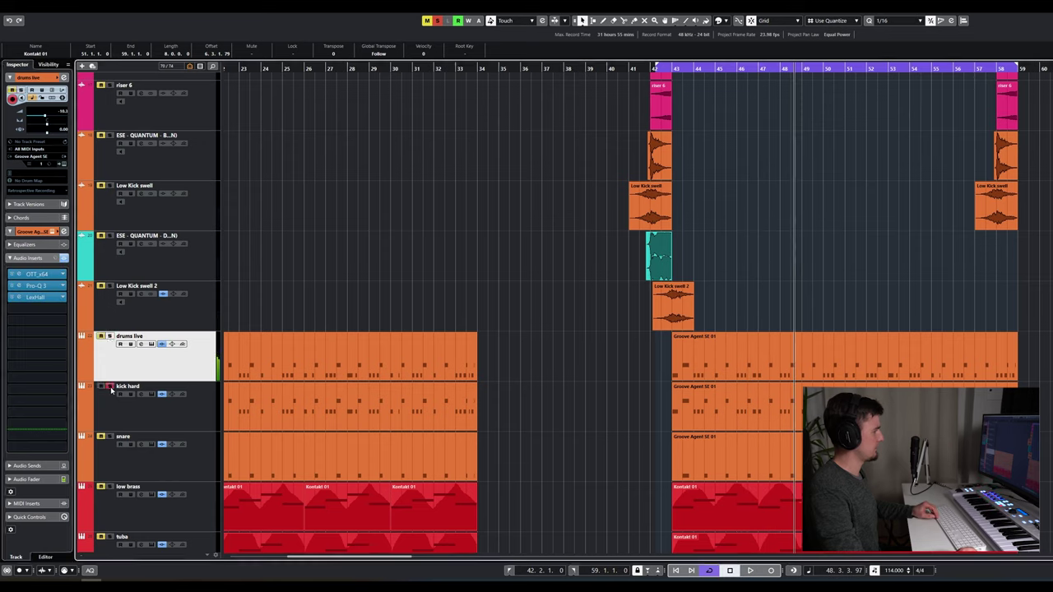
Step: Switch the solo to the kick hard and snare tracks, play them together, and clear their solos
click(178, 420)
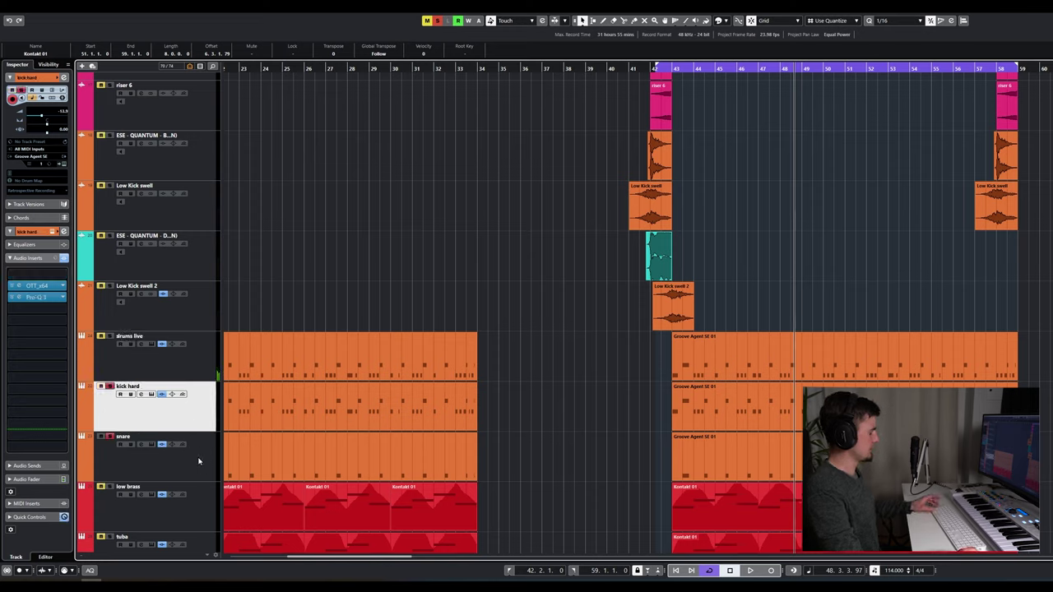
ctrl+click(198, 461)
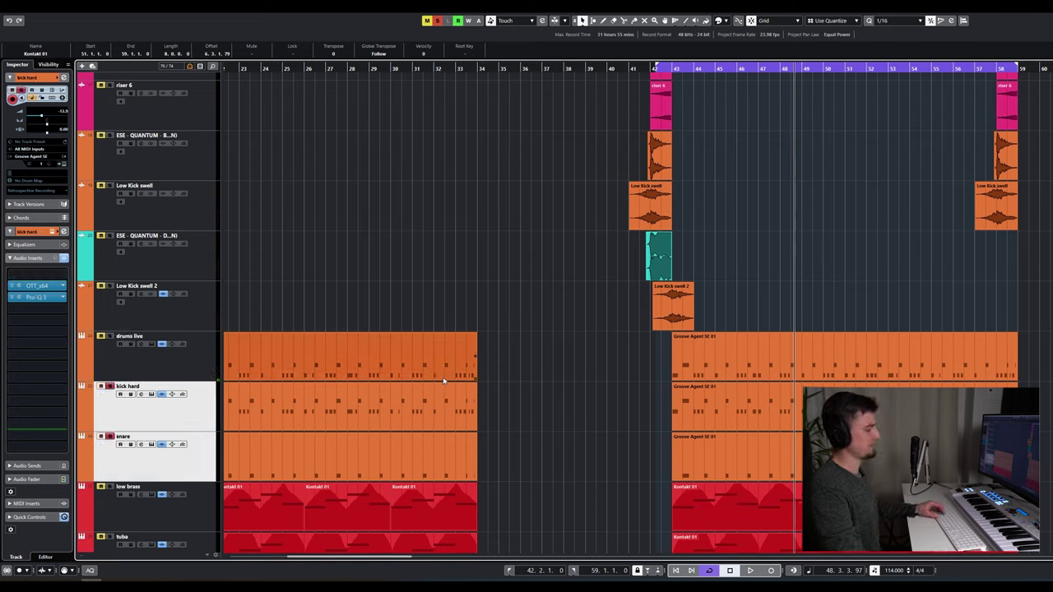
key(space)
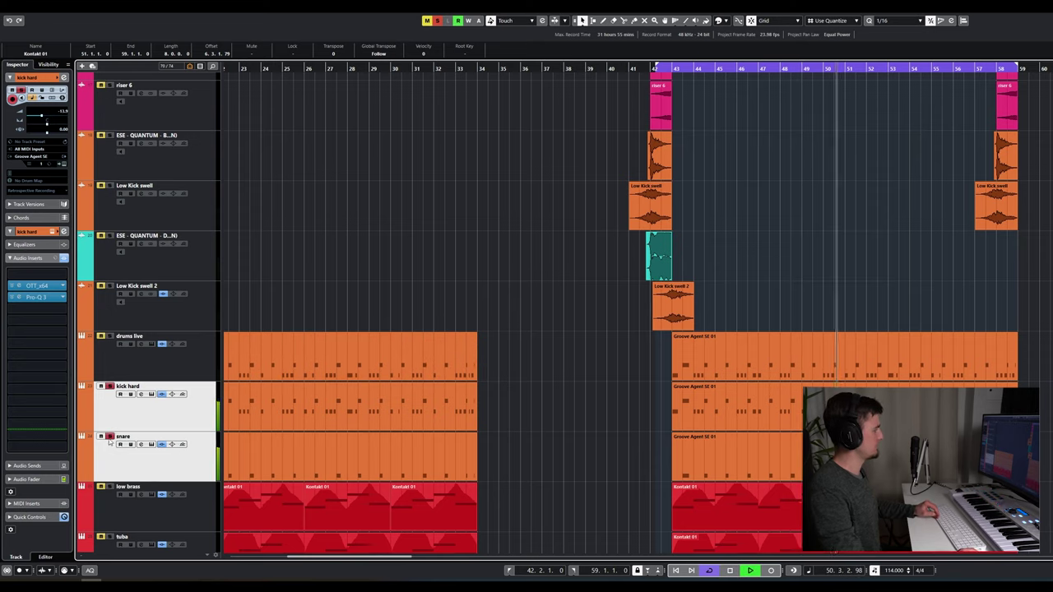
key(space)
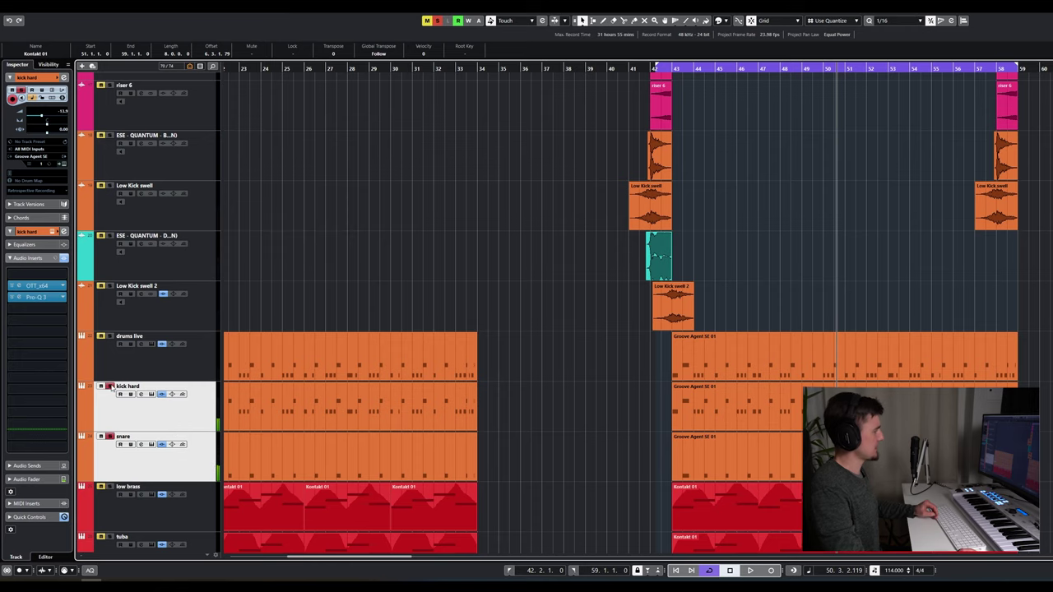
click(109, 437)
Step: Solo the low brass track and listen to it up to bar 51
scroll(150, 467, down, 2)
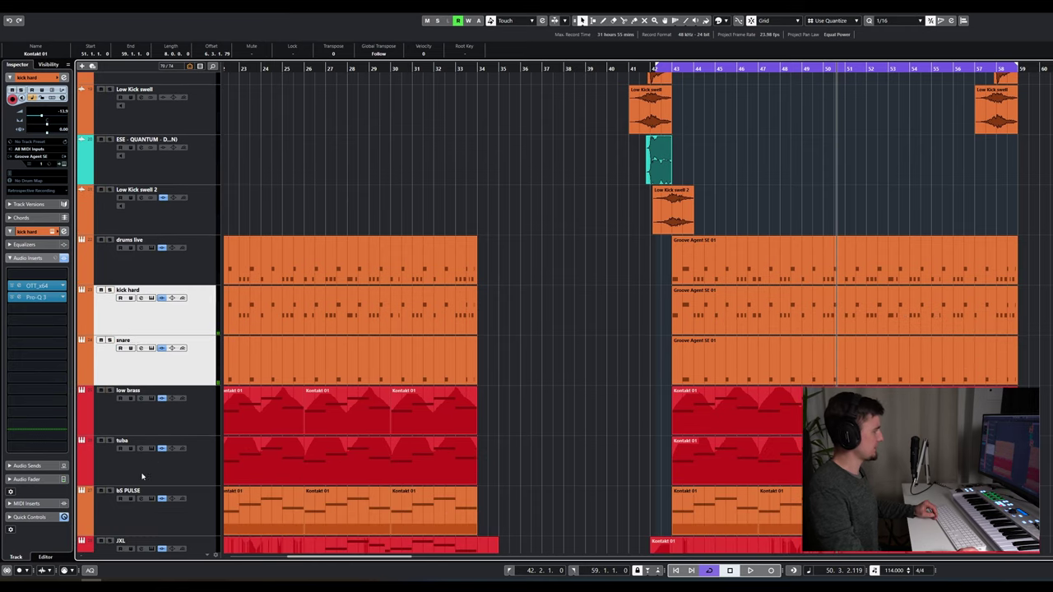
click(154, 420)
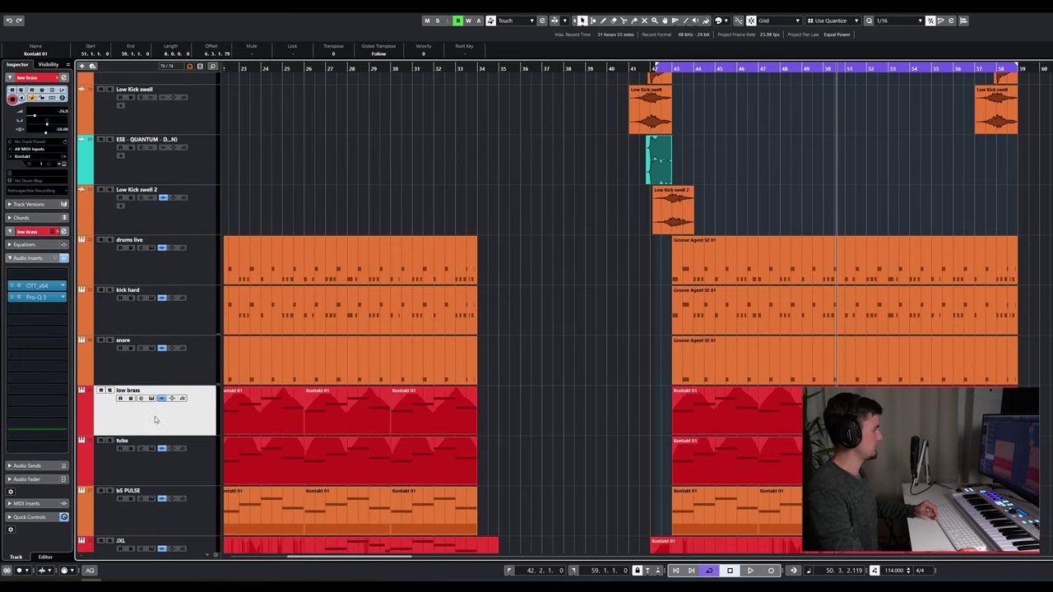
click(109, 392)
key(space)
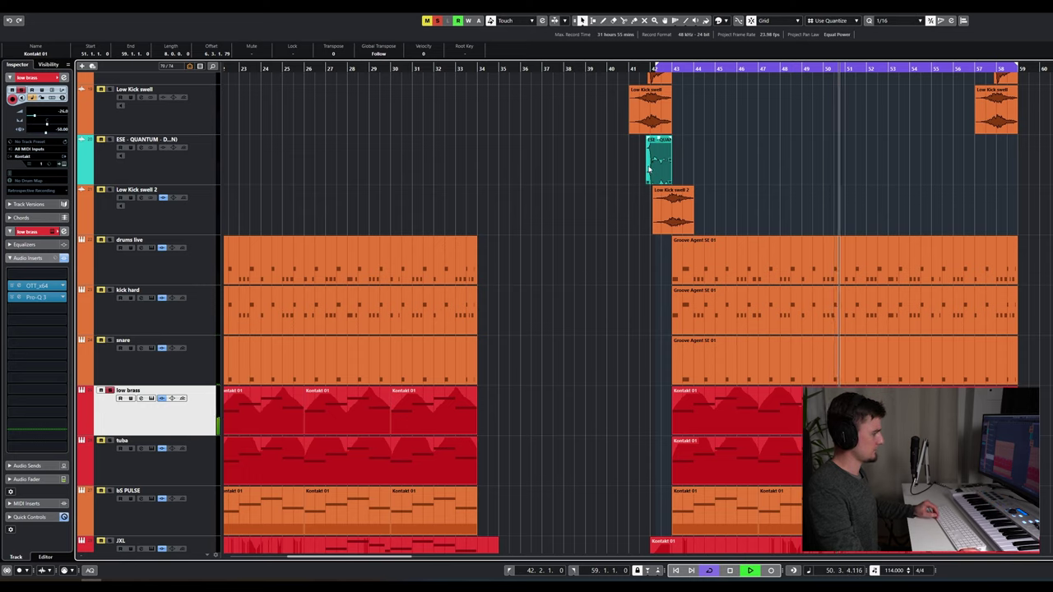
key(space)
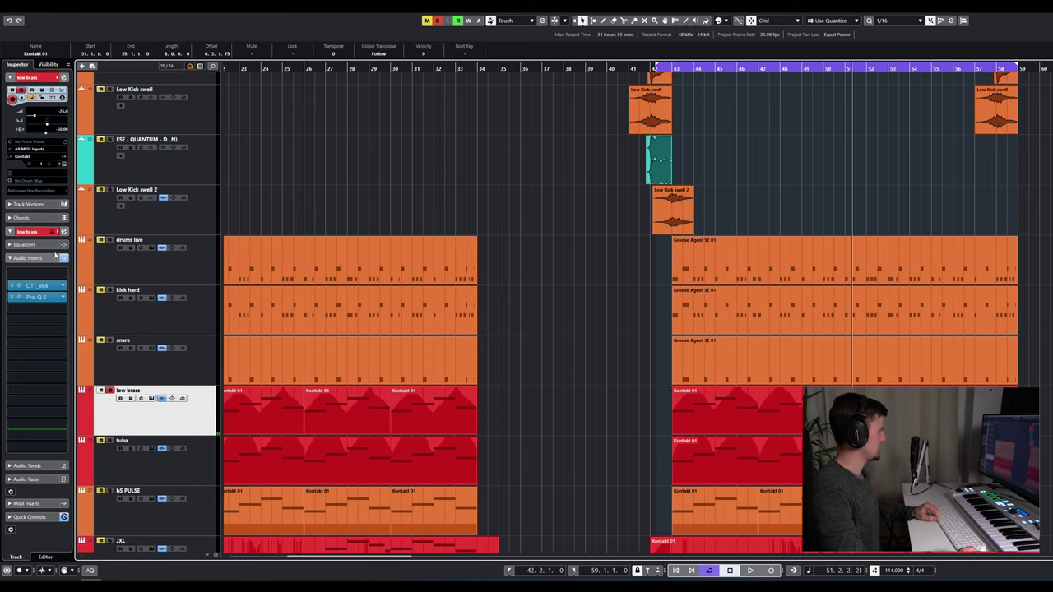
Step: Inspect the OTT and Pro-Q 3 inserts on the low brass track, and clear its solo
click(37, 285)
click(763, 193)
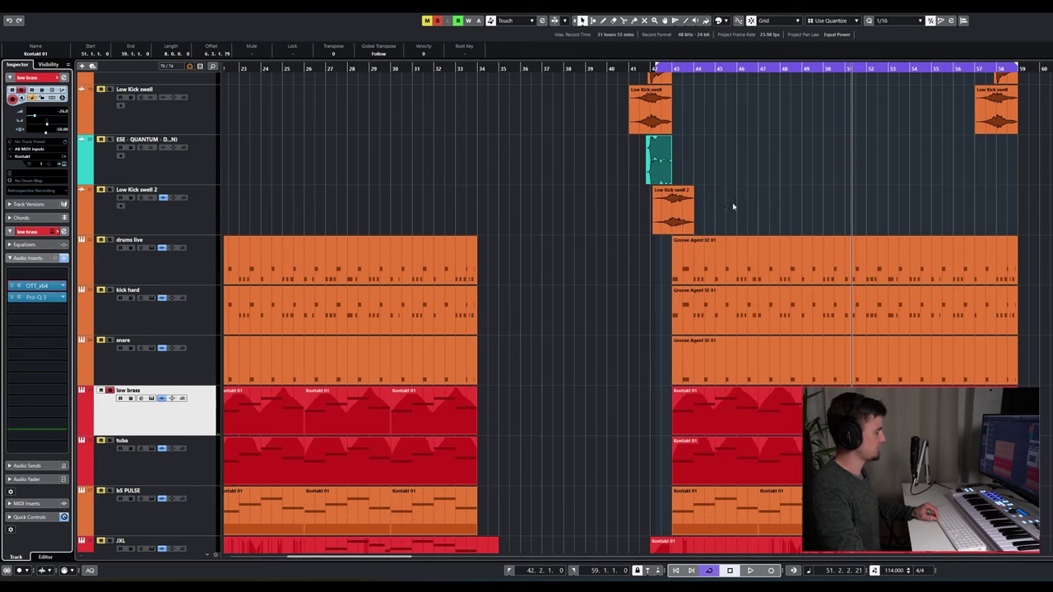
click(35, 298)
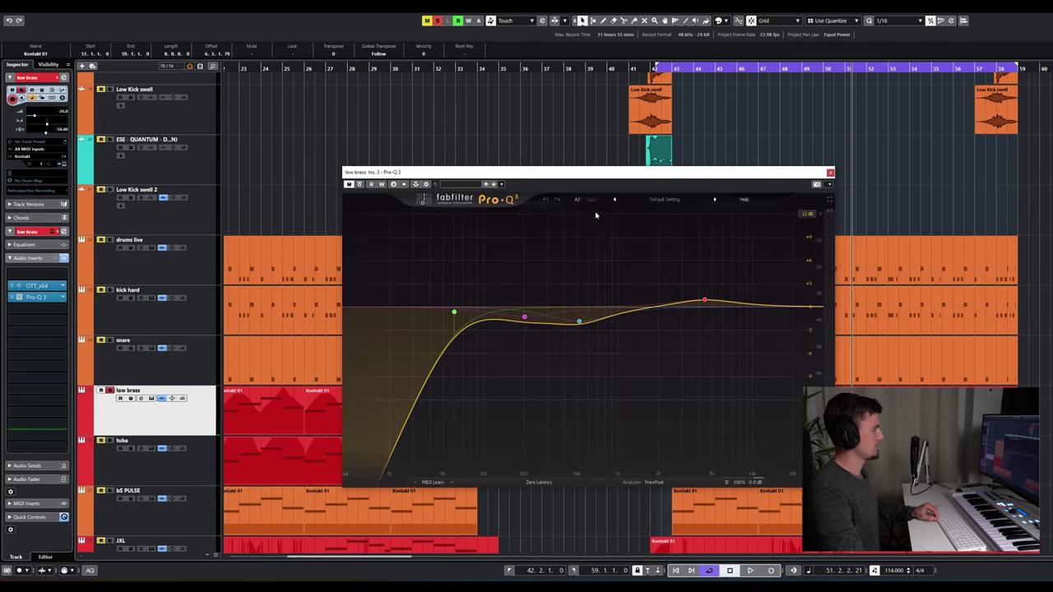
click(829, 173)
click(107, 391)
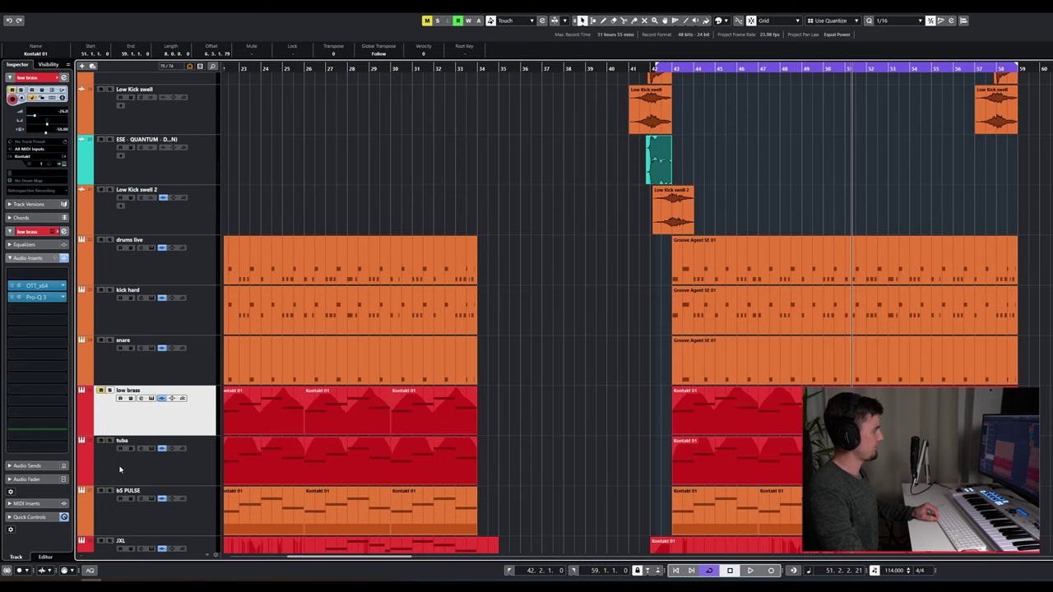
Step: Solo the tuba track, play it from bar 51, and view its Pro-Q 3 equalizer curve
click(108, 441)
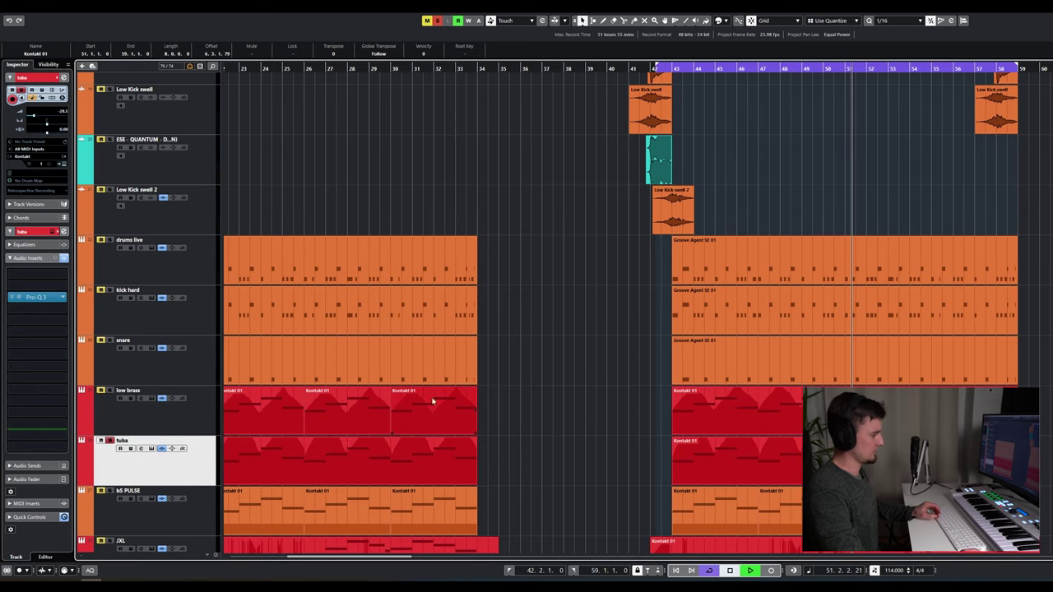
scroll(202, 405, down, 6)
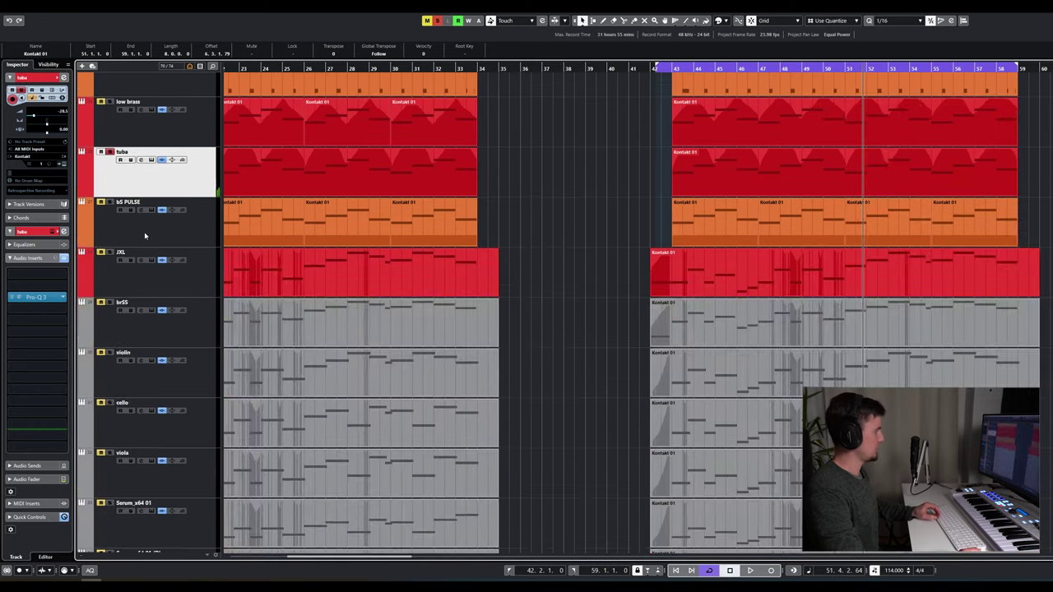
click(36, 297)
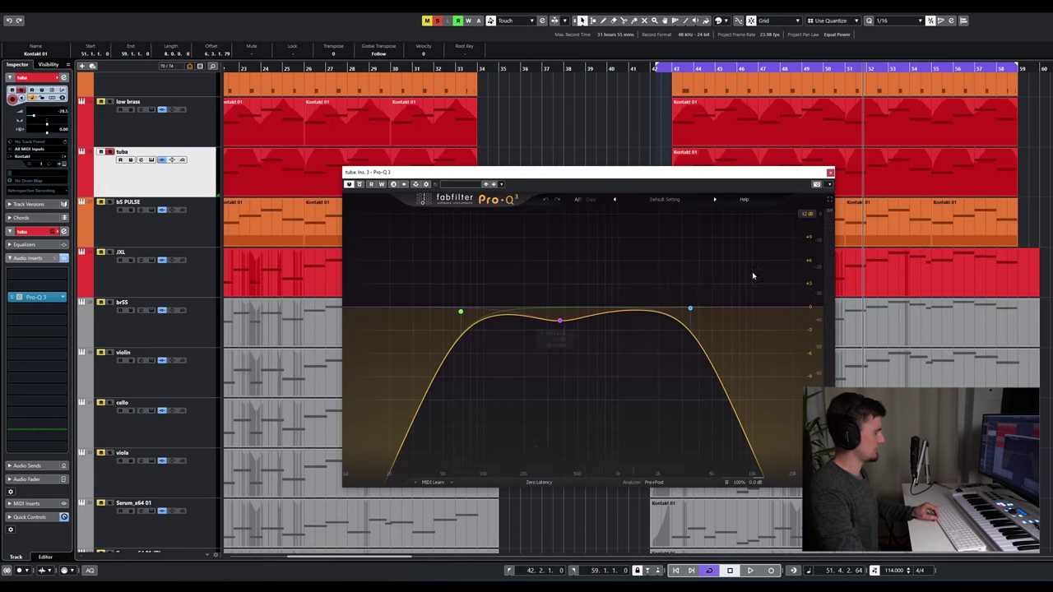
Step: Close the tuba's equalizer, solo and play the b5 PULSE track, and view its Hive synth instrument
click(831, 176)
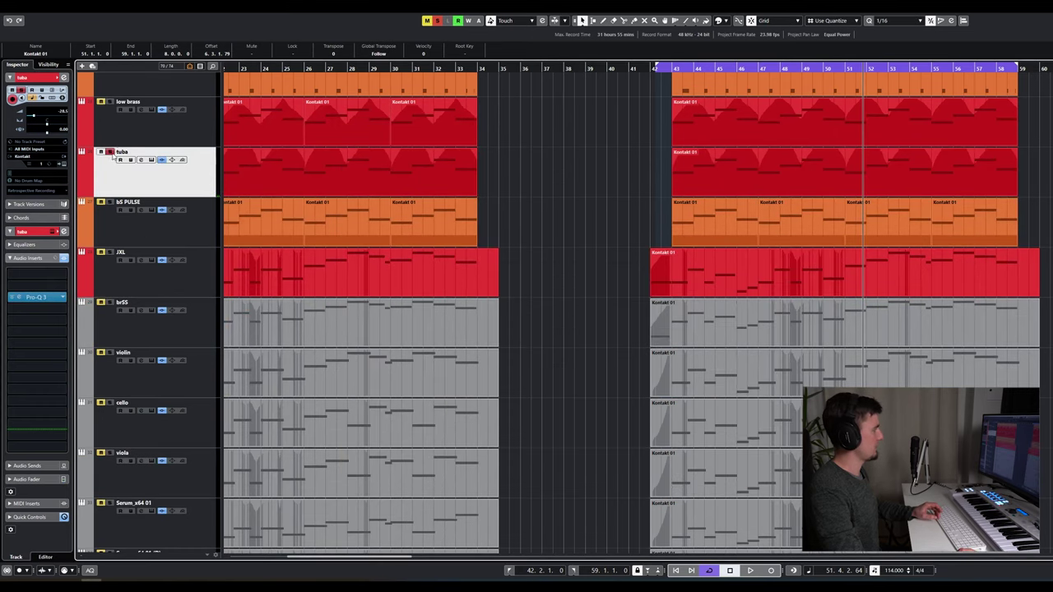
click(112, 204)
key(space)
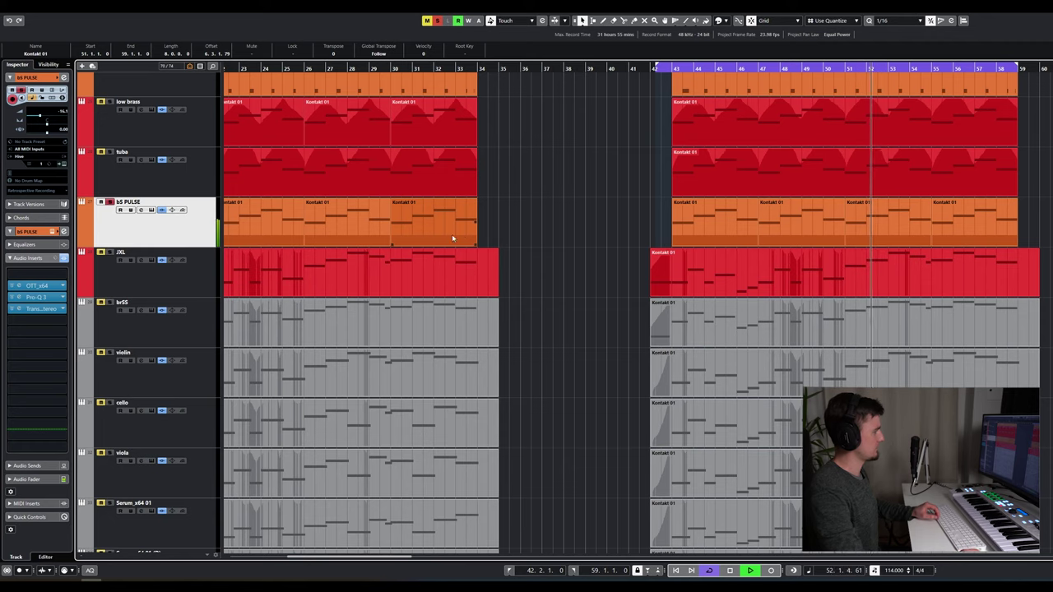
key(space)
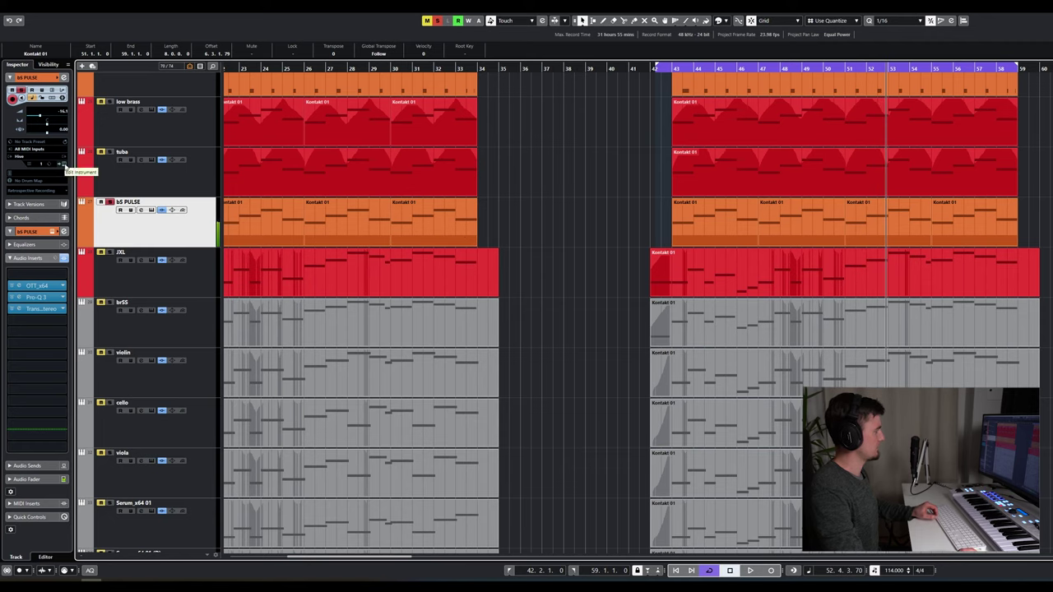
click(65, 164)
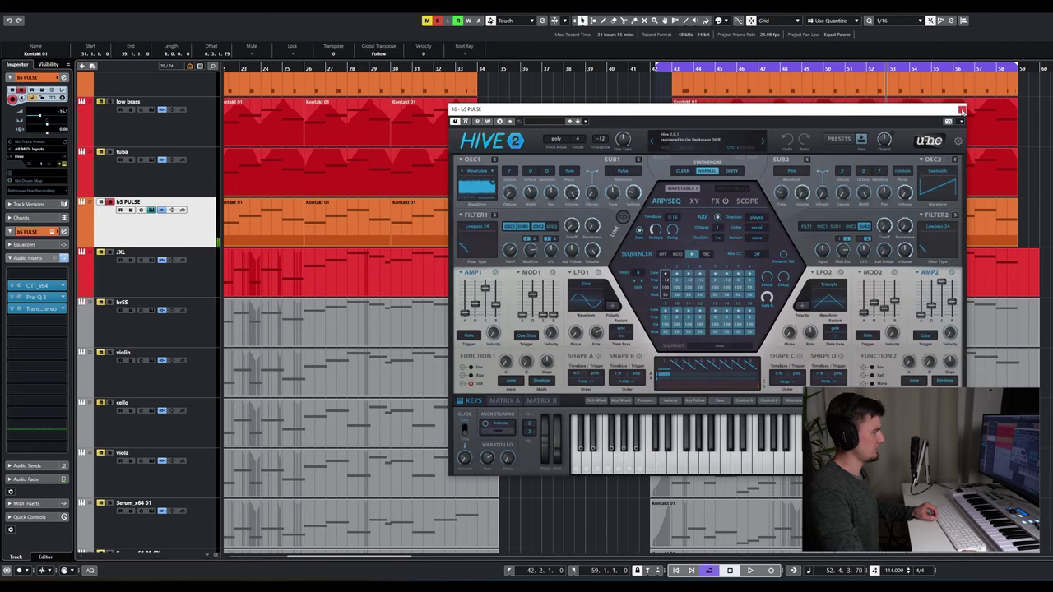
click(961, 110)
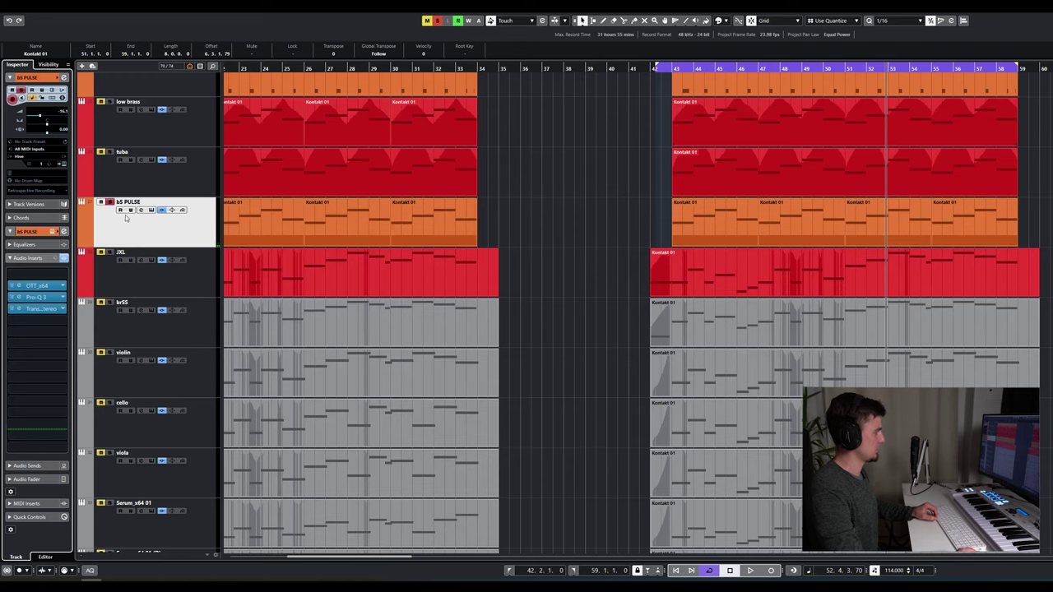
Step: Solo the JXL track and listen to it from bar 43
click(120, 271)
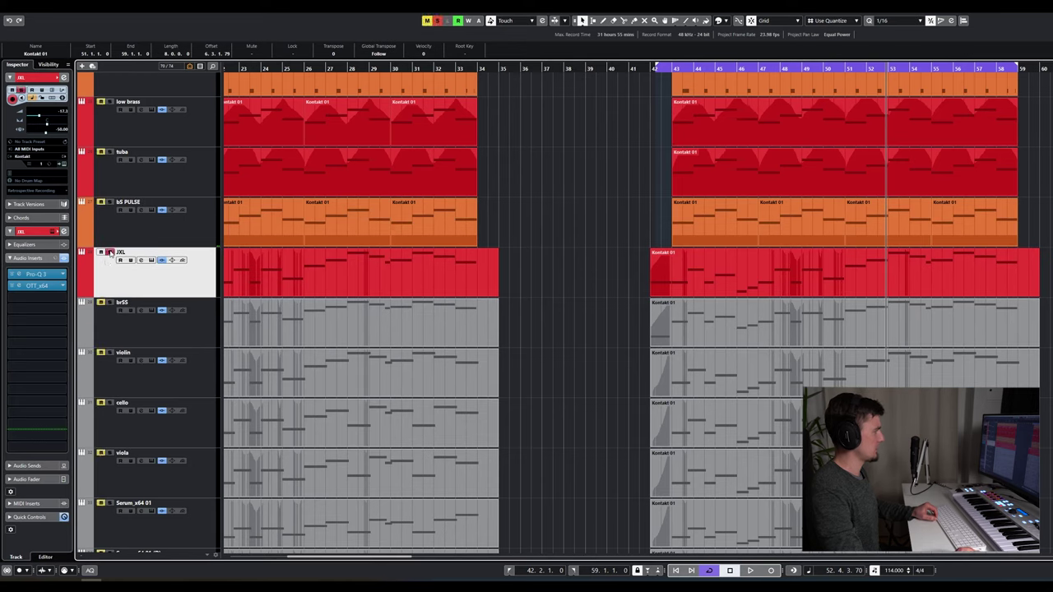
click(672, 68)
key(space)
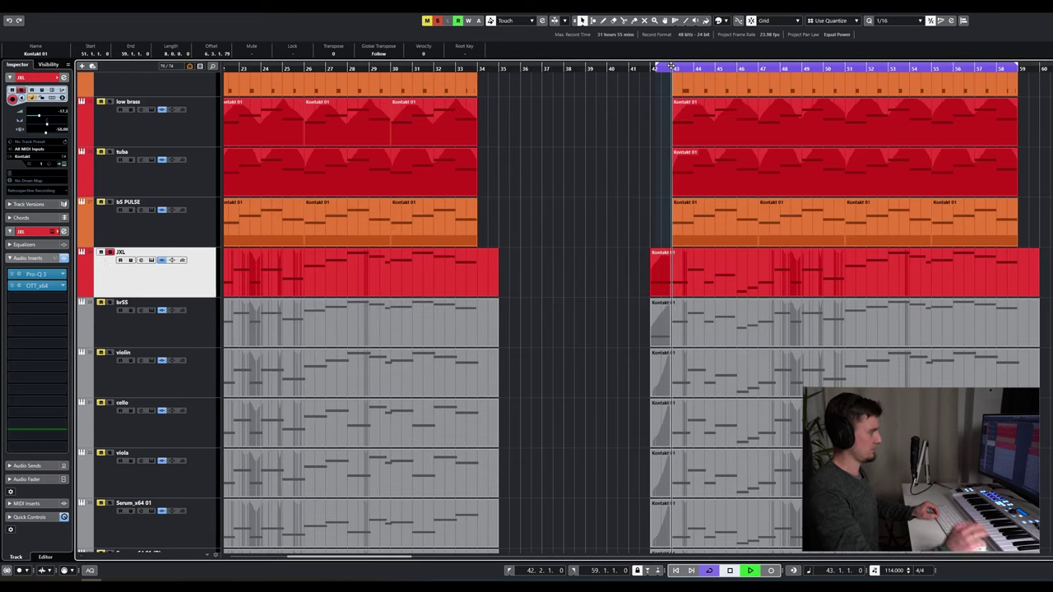
key(space)
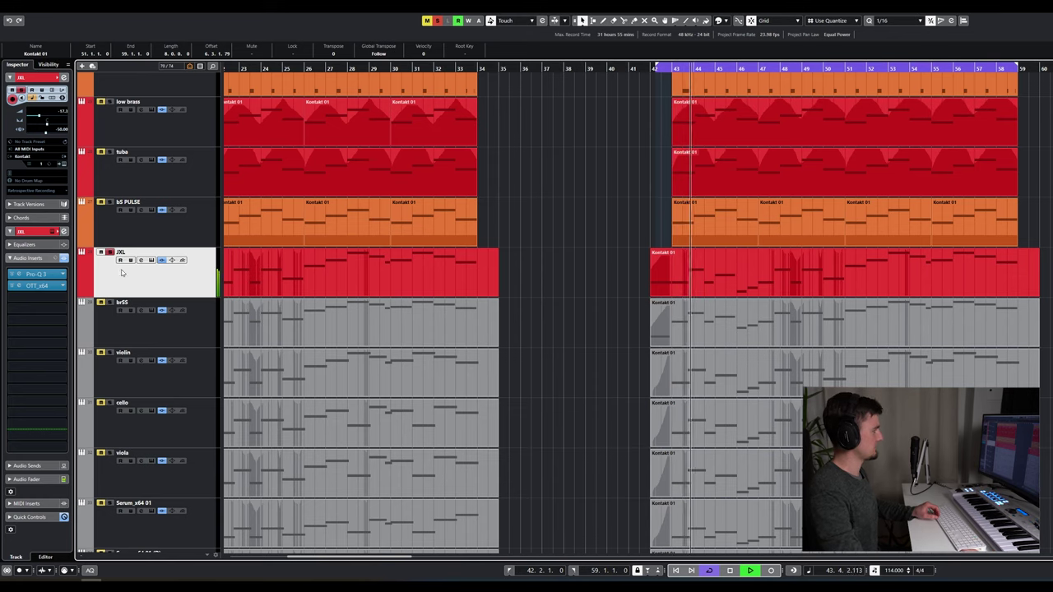
key(space)
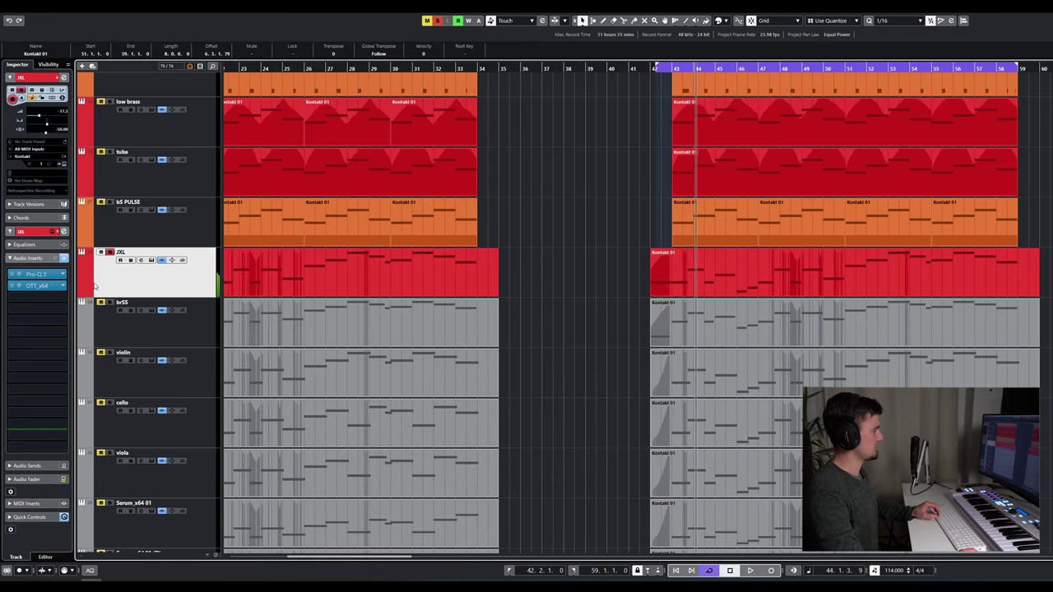
Step: Inspect the OTT insert on the JXL track, and clear the track's solo
click(45, 280)
click(45, 281)
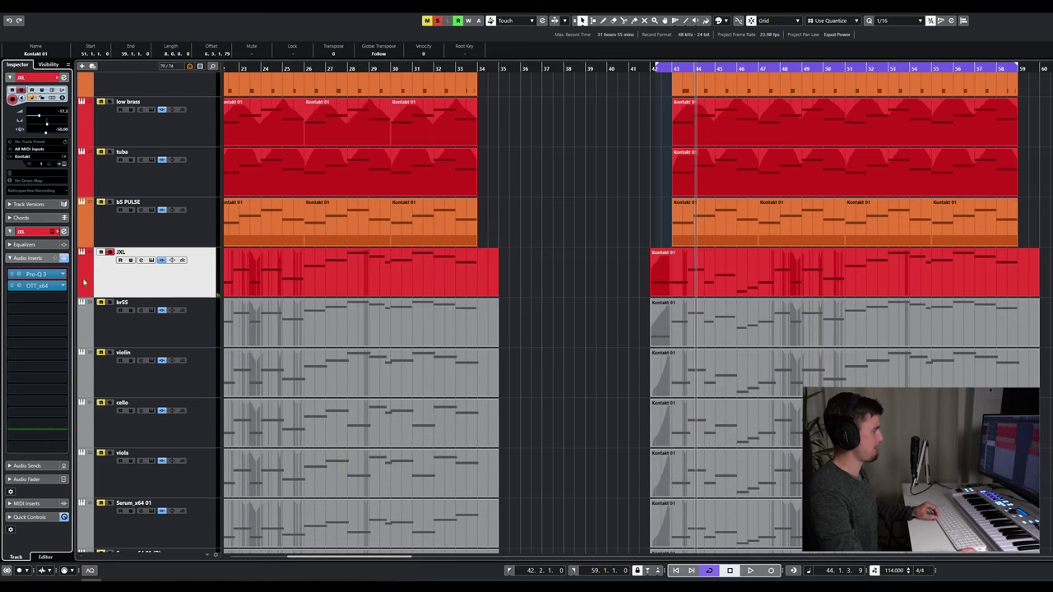
click(51, 286)
click(762, 195)
click(109, 252)
Step: Solo the brSS track below JXL, play it briefly, and view its Kontakt instrument
click(169, 329)
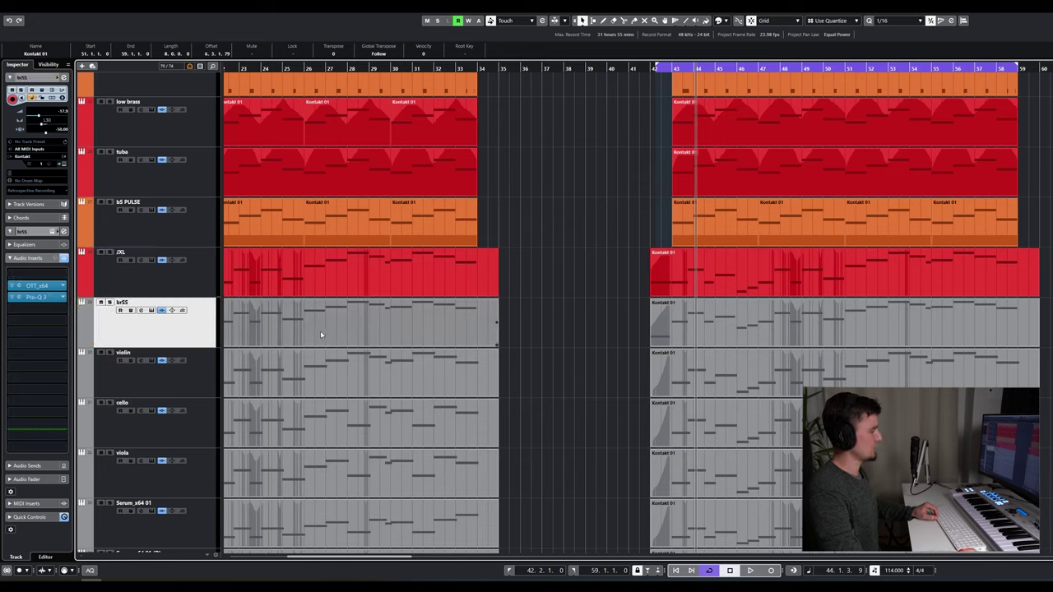
click(109, 302)
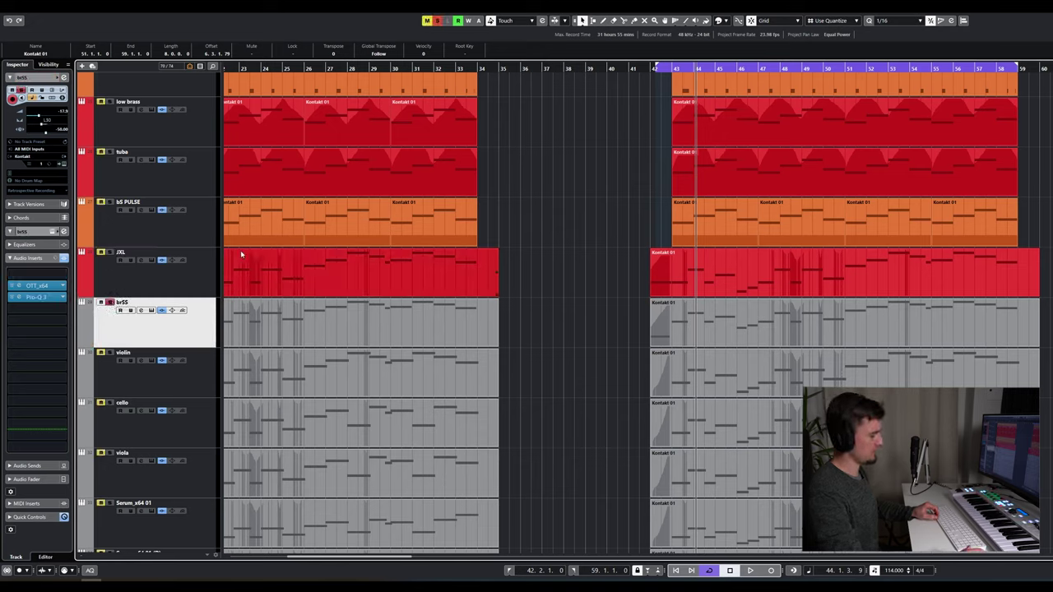
key(space)
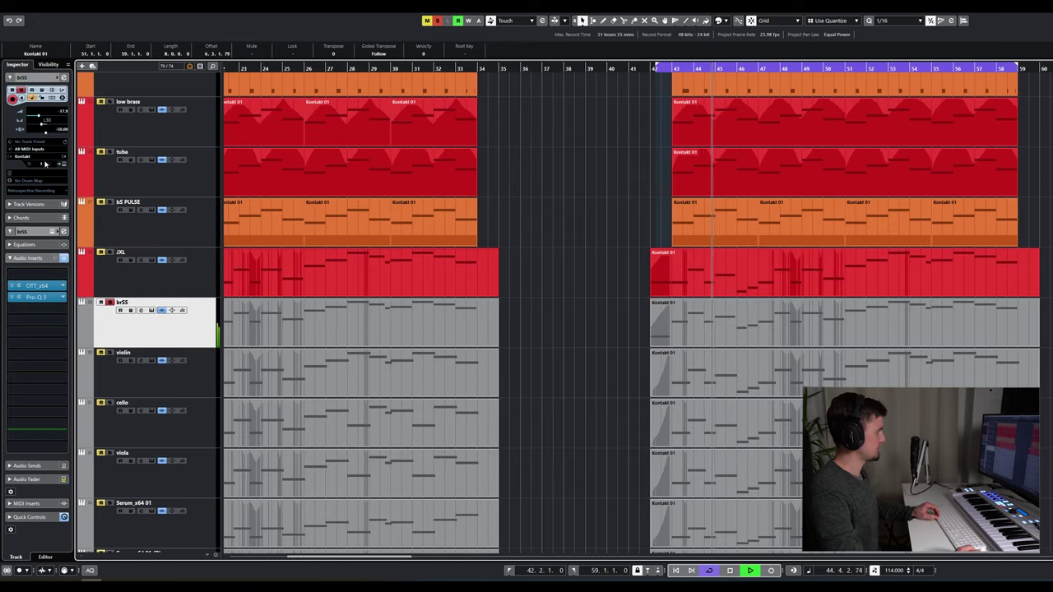
key(space)
click(64, 164)
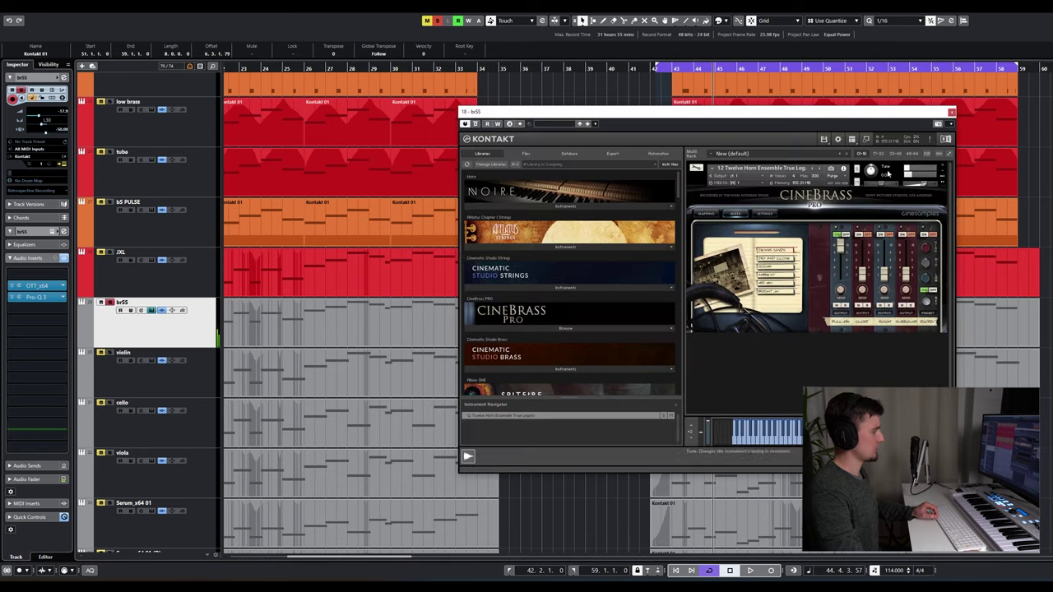
click(952, 112)
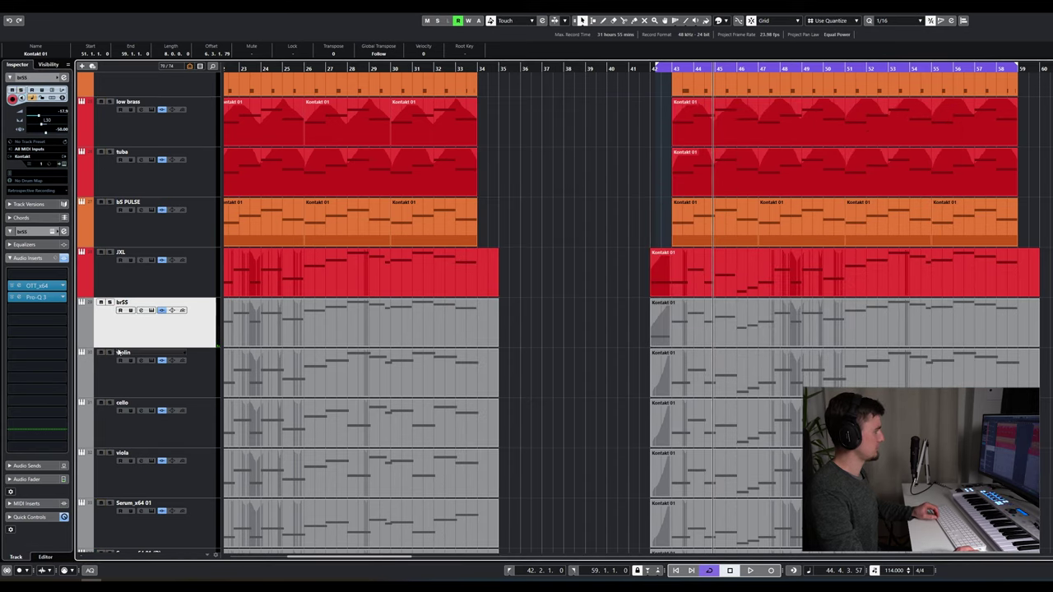
Step: Solo the violin track, play it from bar 43, and view its Kontakt instrument
click(112, 358)
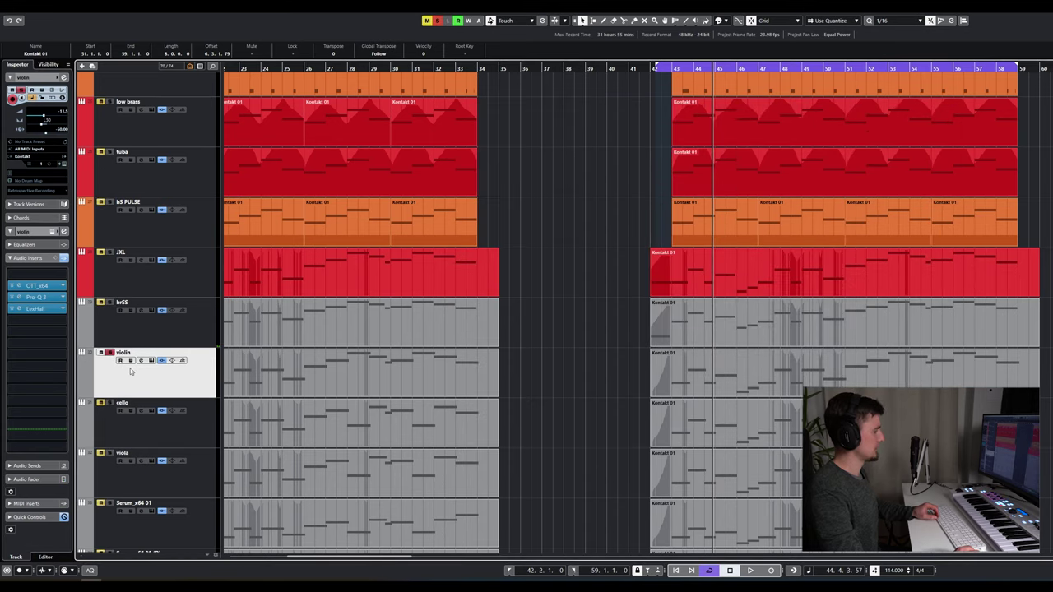
click(673, 69)
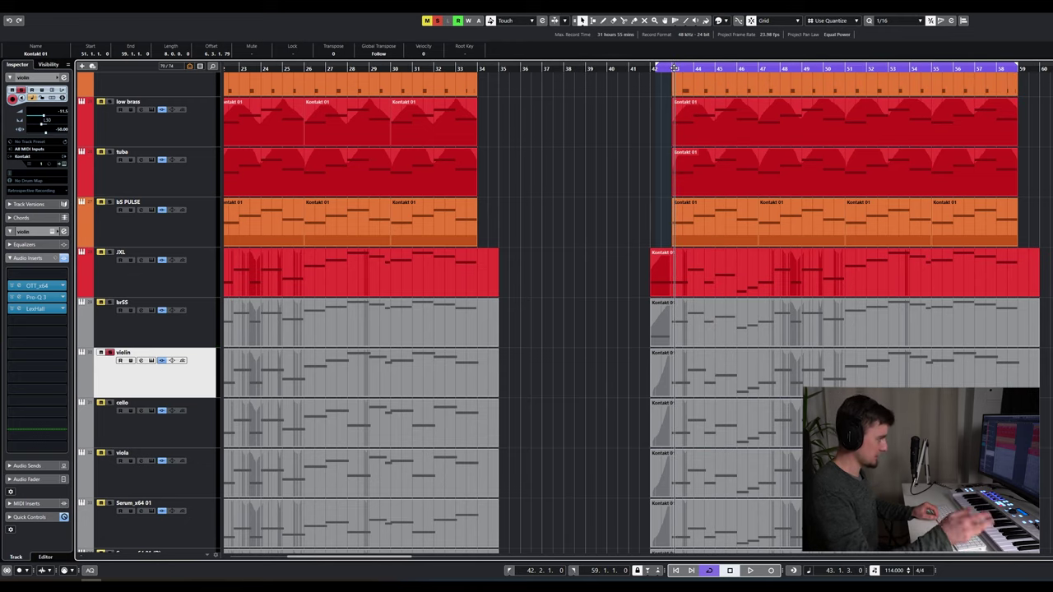
key(space)
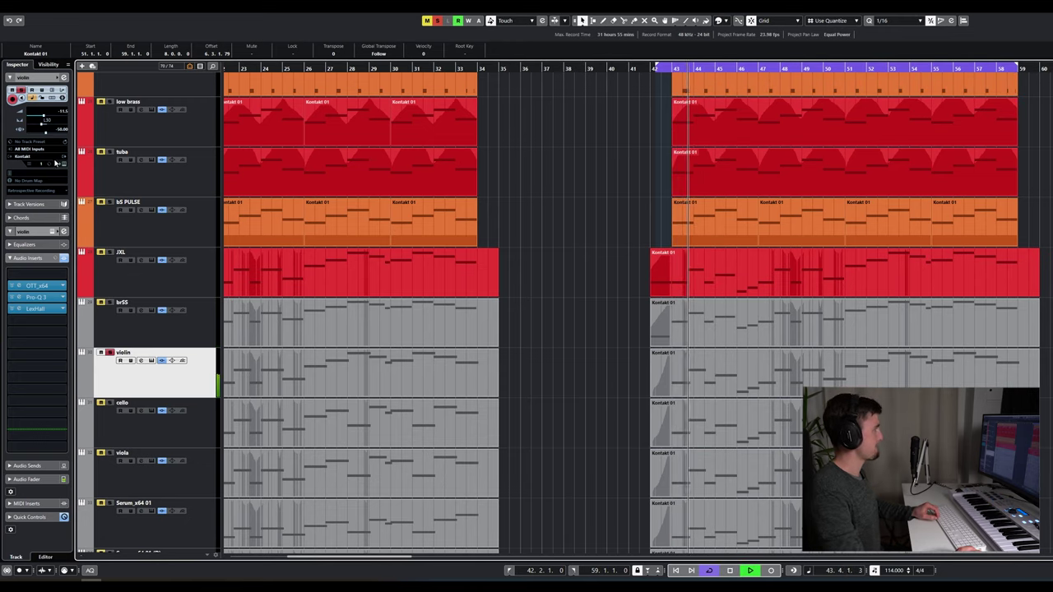
key(Return)
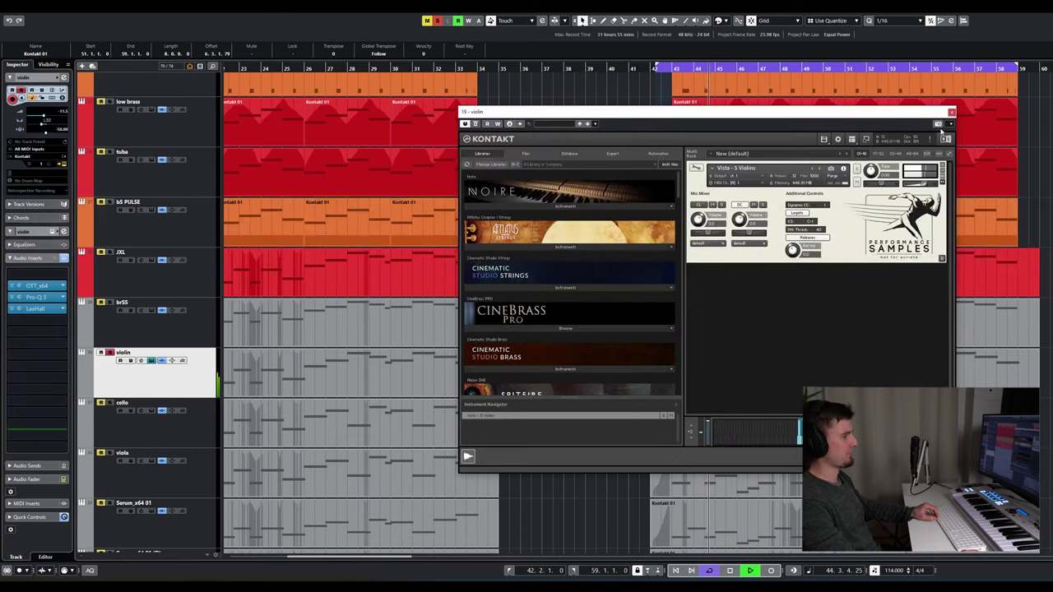
click(951, 112)
key(space)
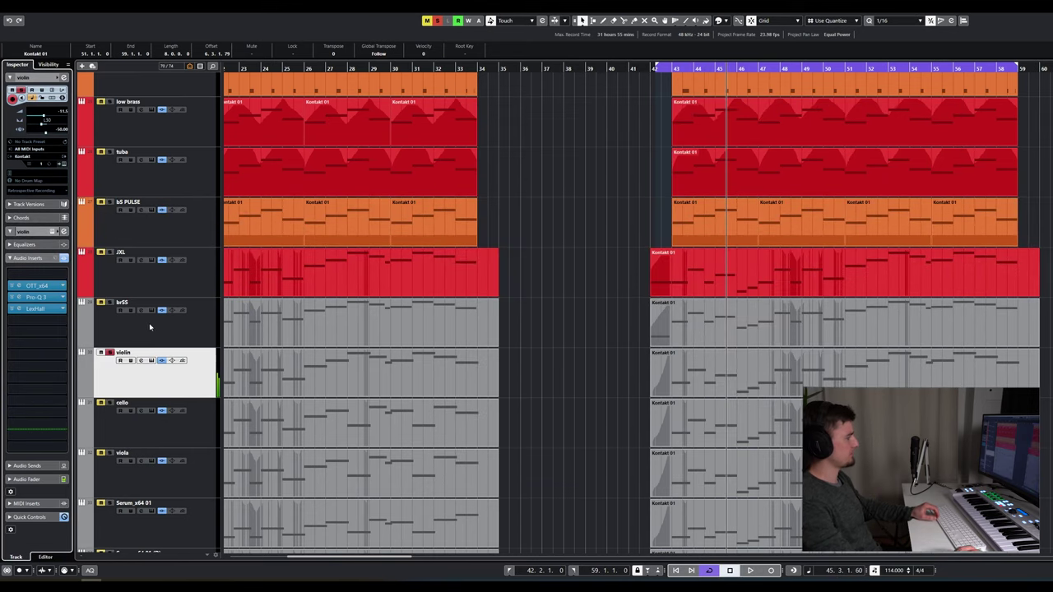
Step: Inspect the OTT, Pro-Q 3 and LexHall inserts on the violin track, and clear its solo
click(37, 285)
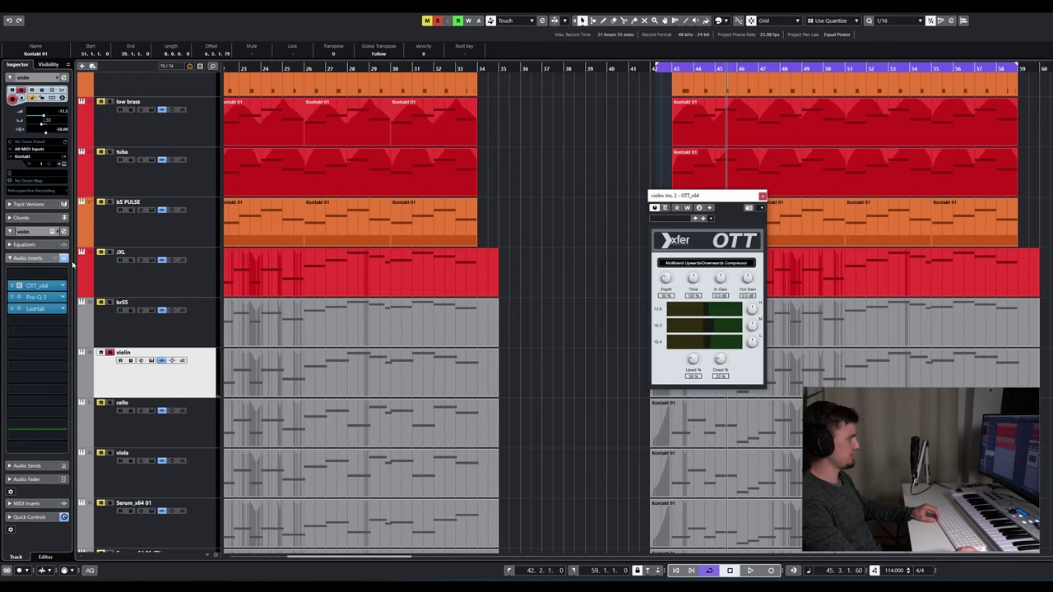
click(39, 298)
click(25, 310)
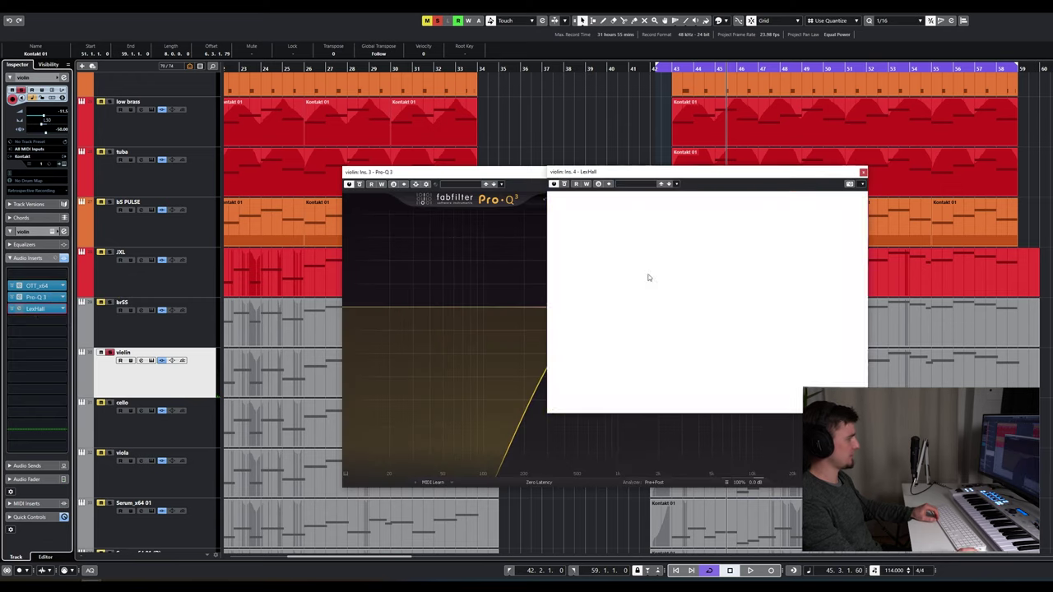
click(864, 174)
click(831, 174)
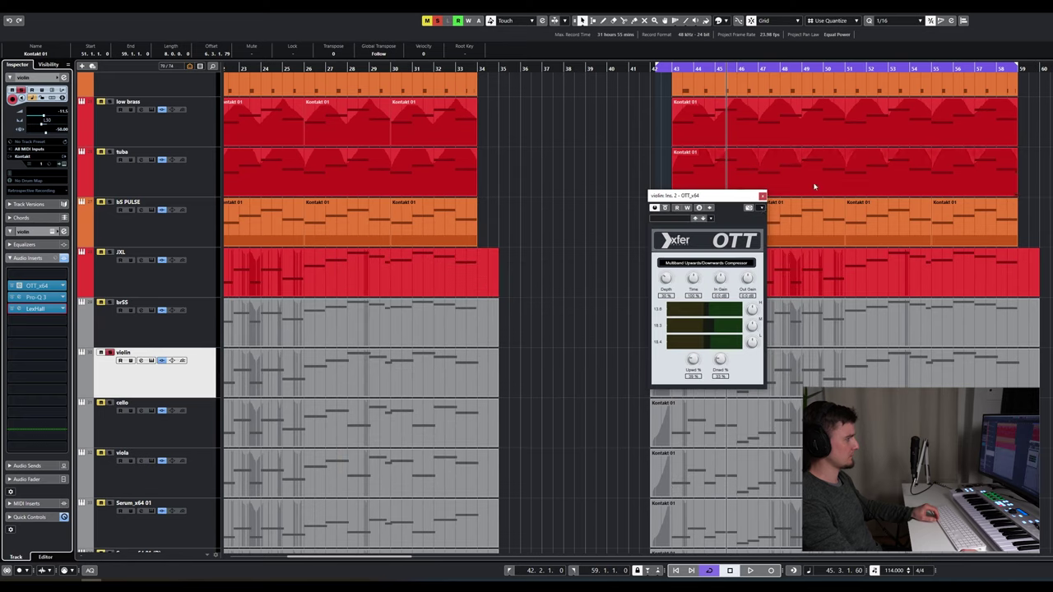
click(761, 197)
click(111, 353)
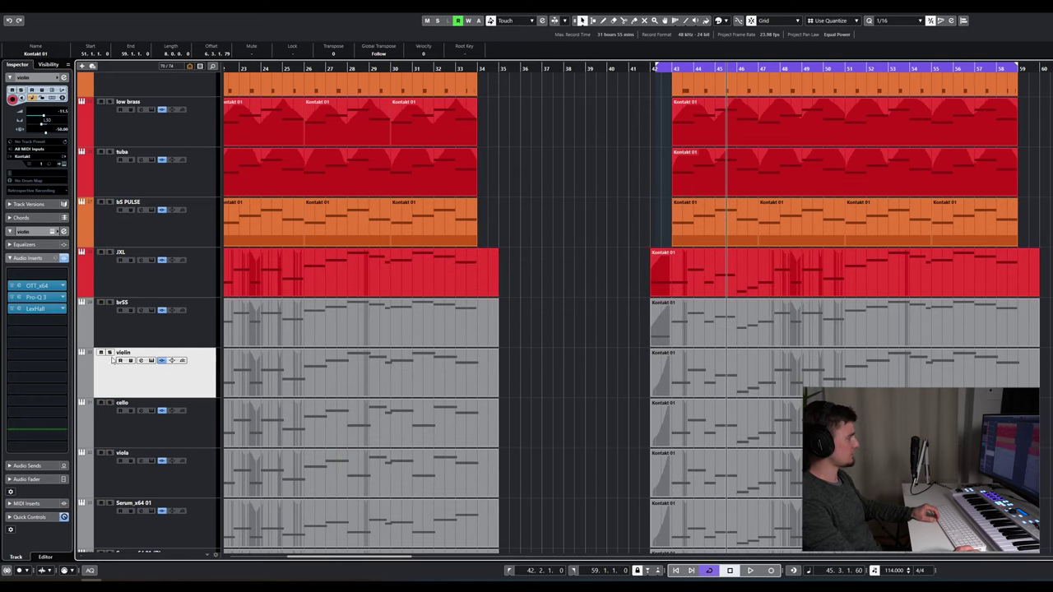
Step: Solo the cello track, play it briefly, and view its Kontakt instrument
click(110, 402)
key(space)
key(space)
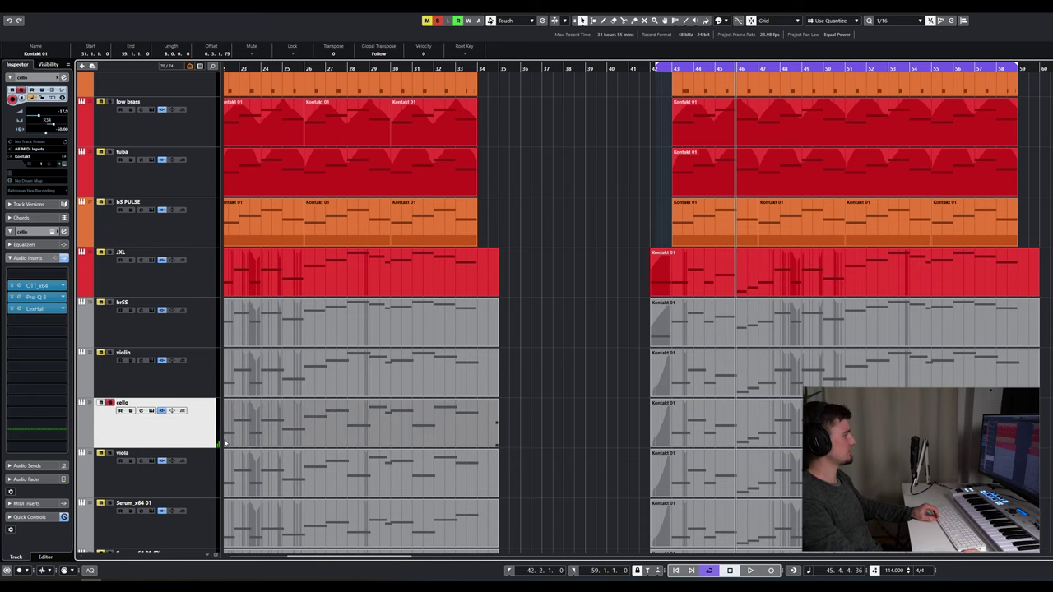
click(62, 166)
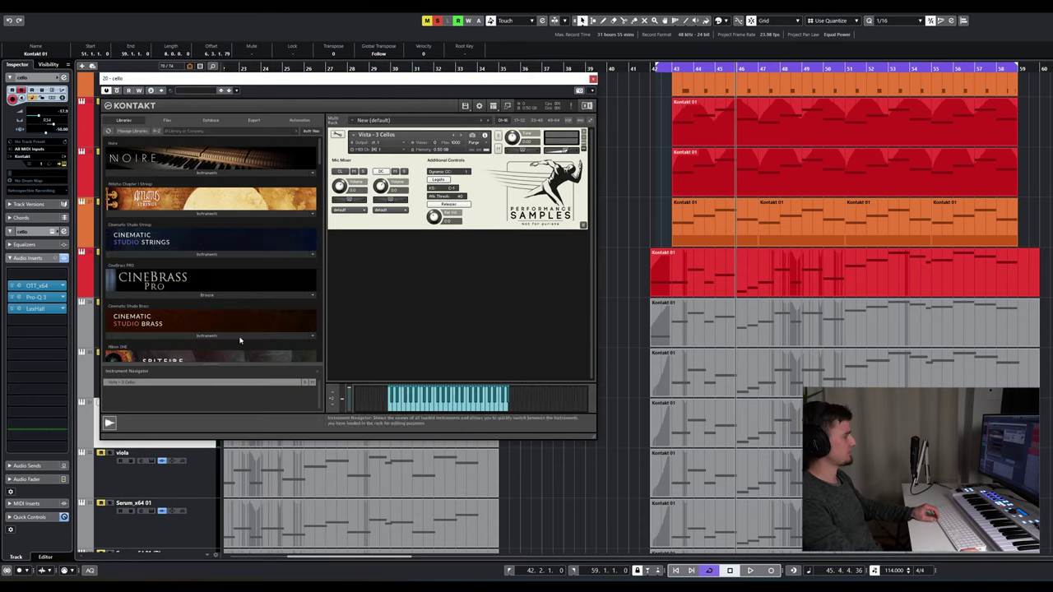
click(592, 79)
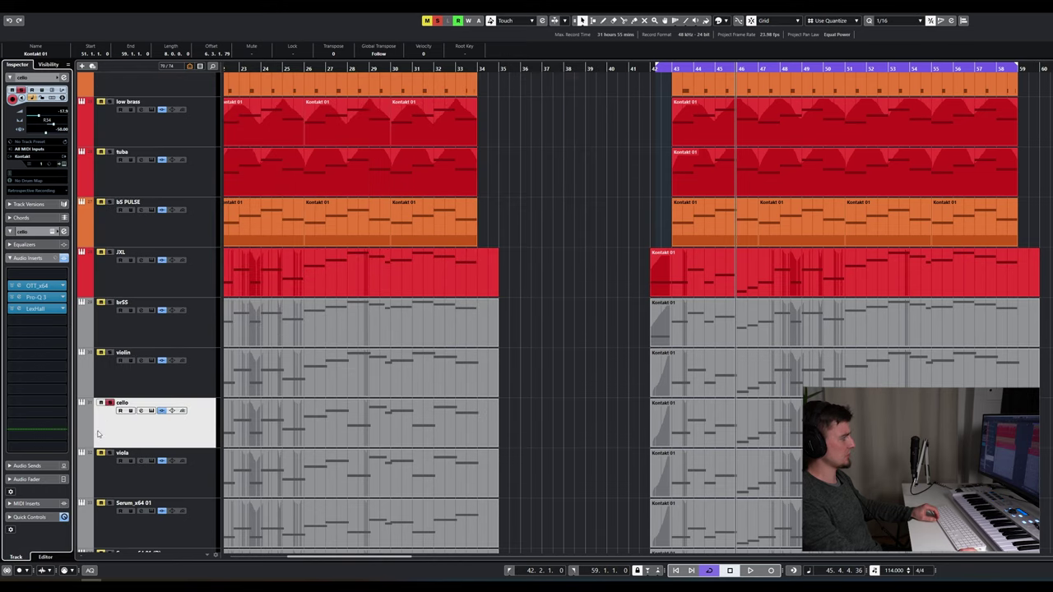
Step: Switch the solo to the viola track, play it briefly, and view its Kontakt instrument
click(139, 473)
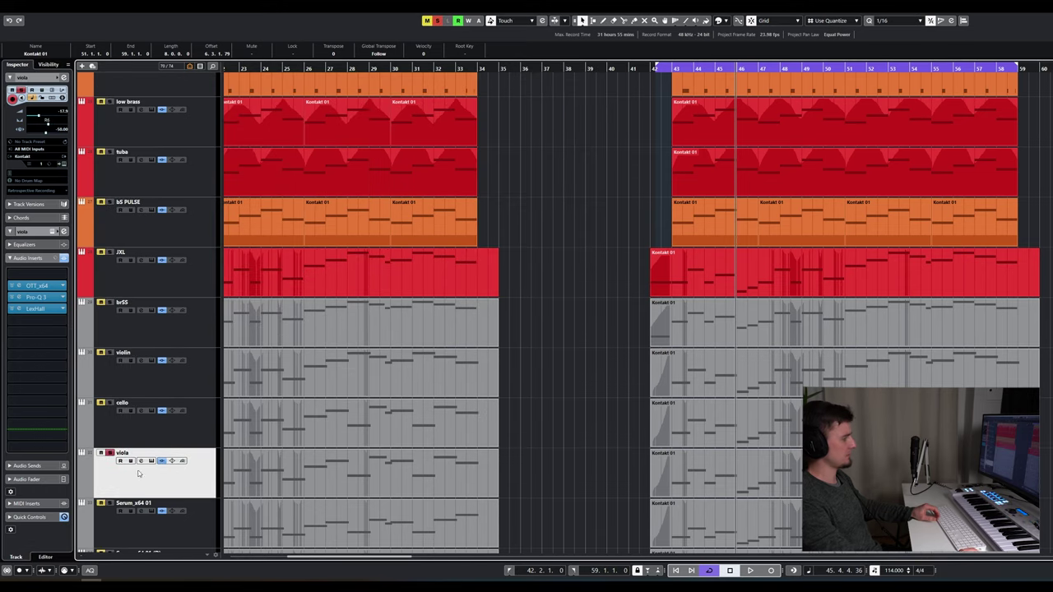
scroll(273, 412, down, 8)
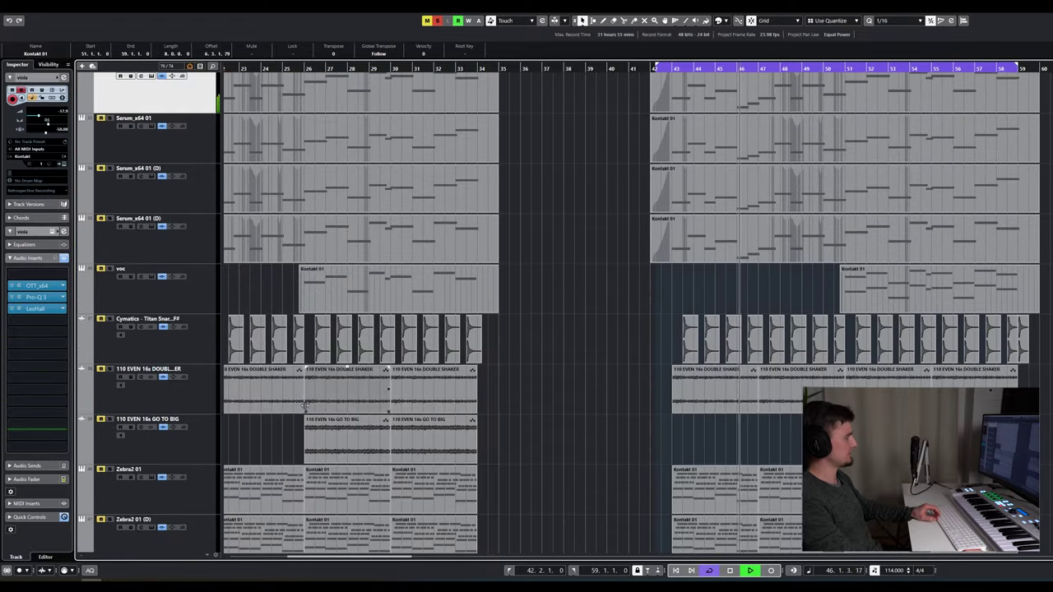
scroll(273, 412, up, 4)
click(63, 165)
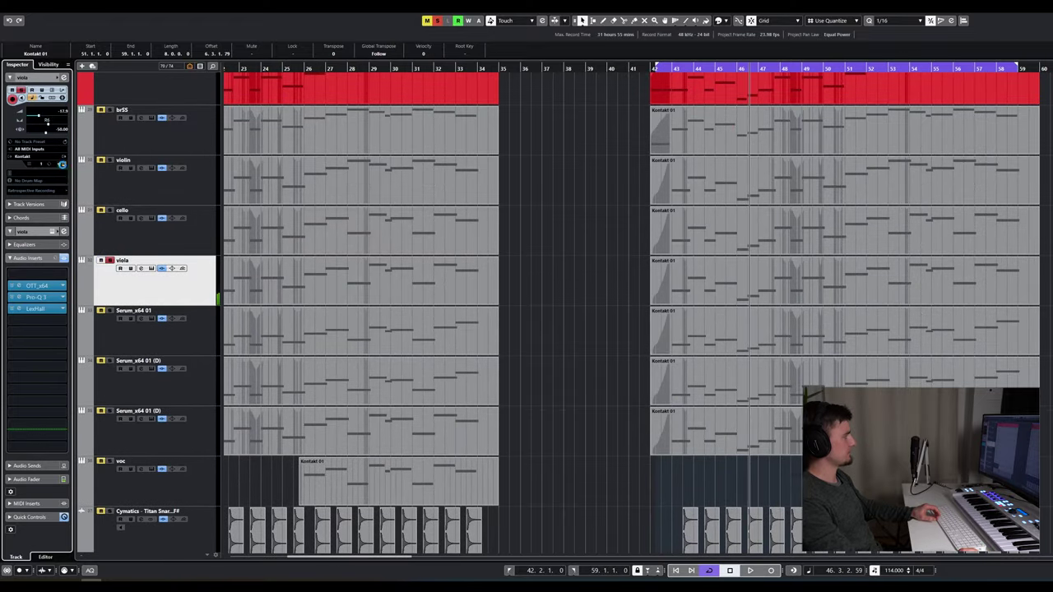
click(952, 112)
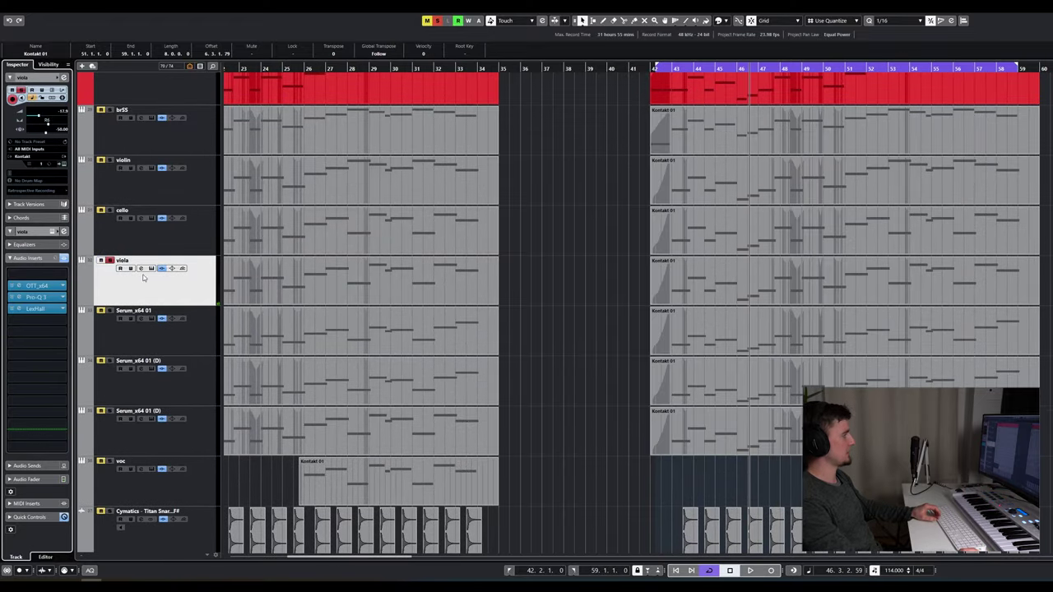
Step: Audition the Serum_x64 01 track and its first duplicate one after the other, each soloed
click(116, 317)
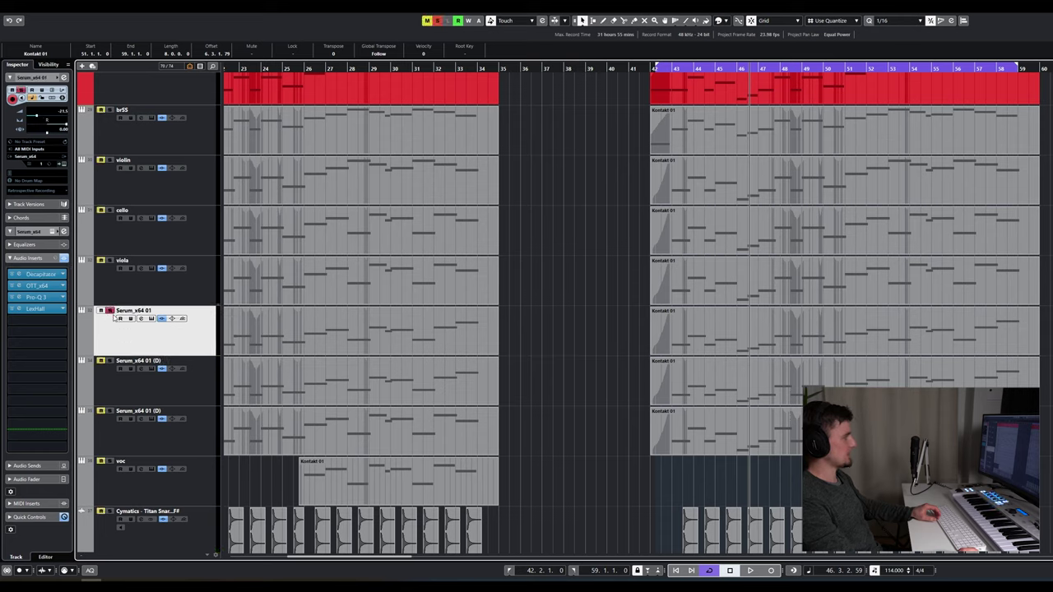
key(space)
key(space)
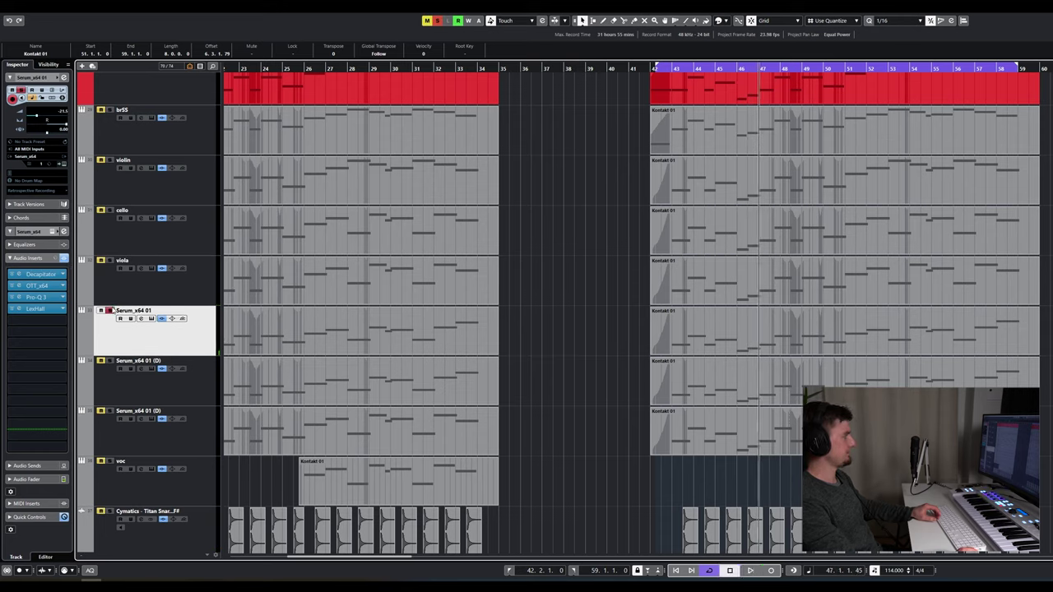
click(111, 383)
key(space)
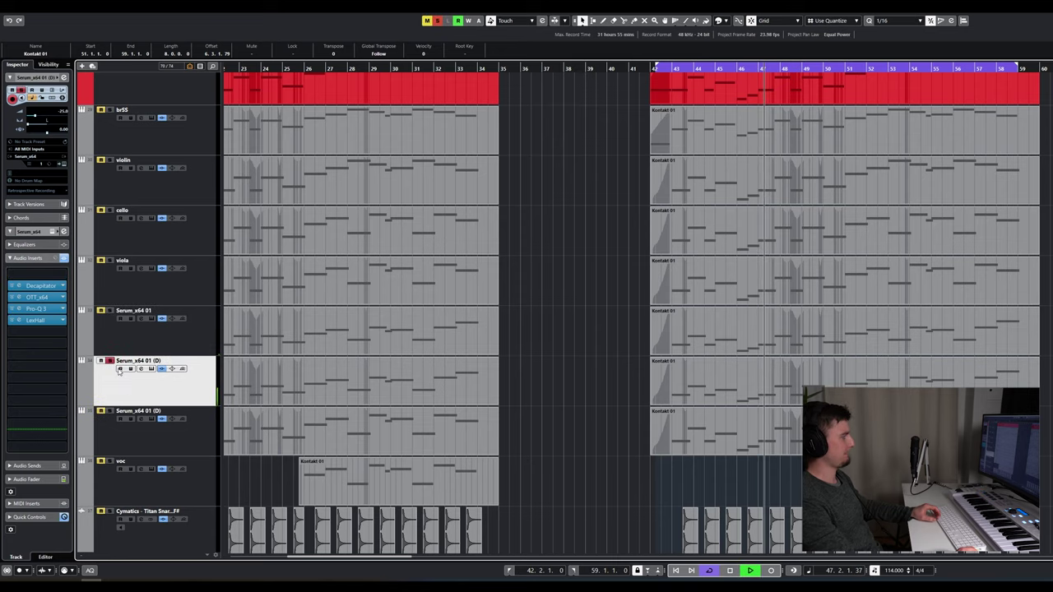
key(space)
click(110, 362)
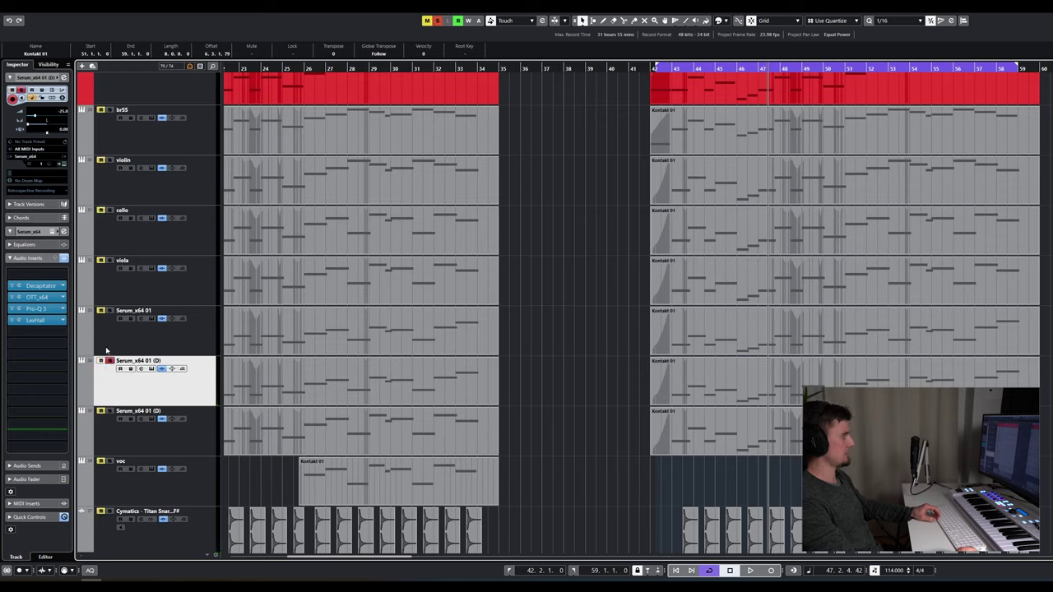
Step: Solo the second Serum_x64 01 duplicate, play it briefly, and view its Padshop instrument
click(107, 352)
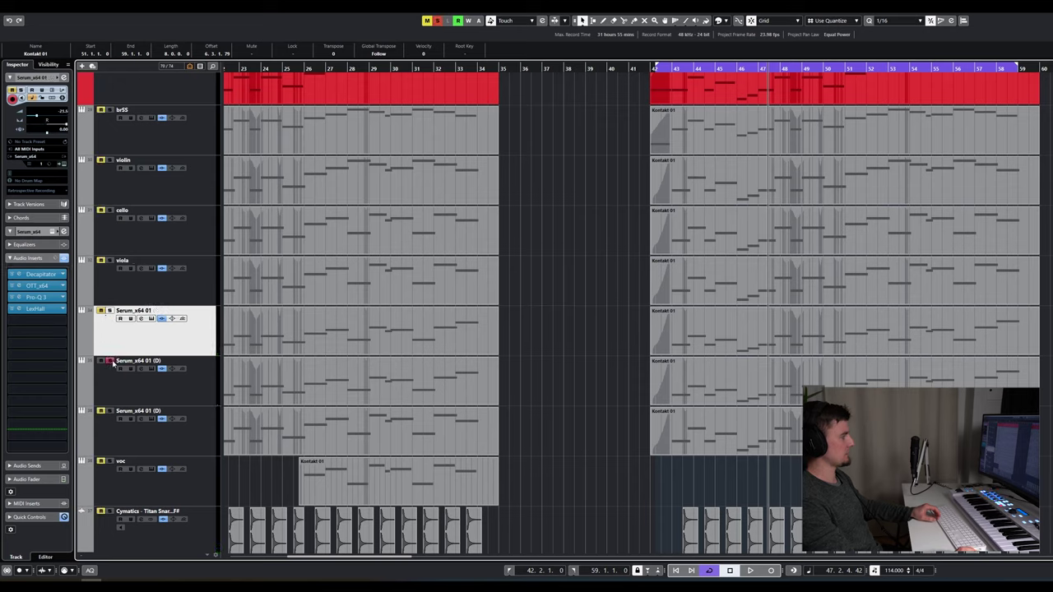
click(110, 425)
key(space)
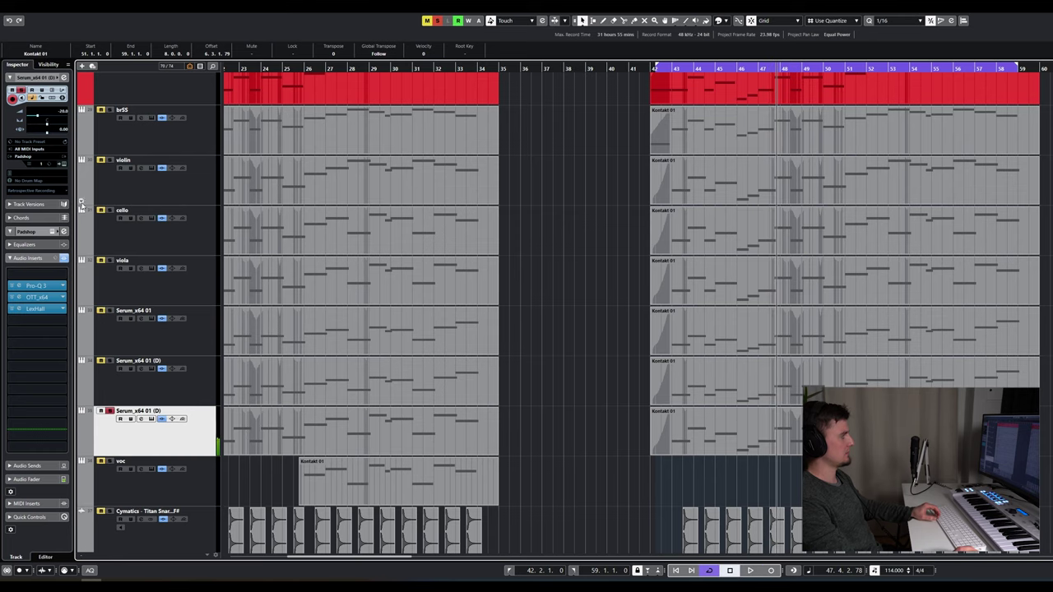
click(64, 165)
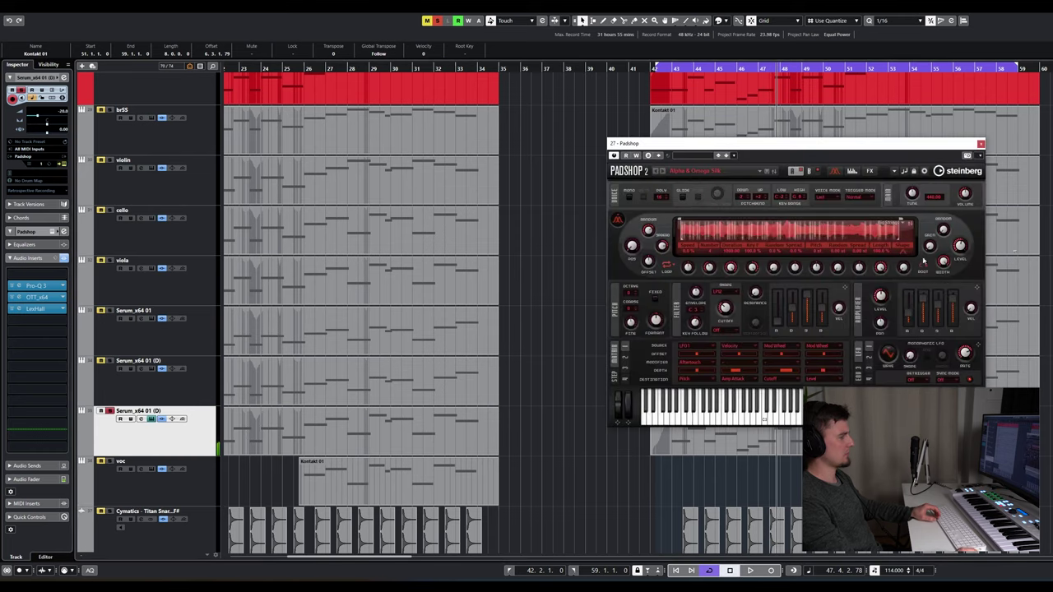
click(980, 144)
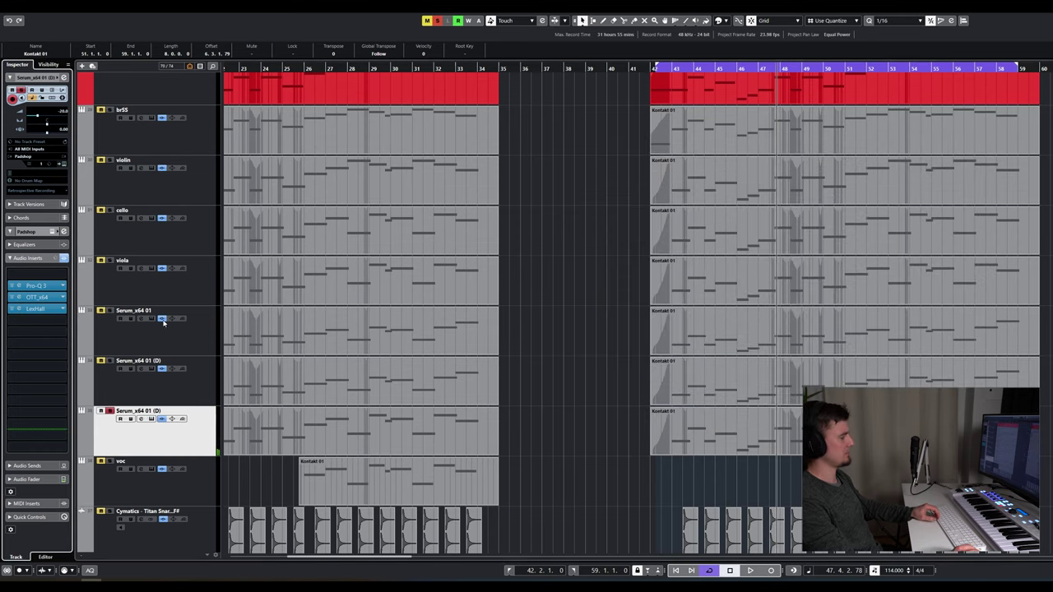
Step: Solo and play the voc track, briefly bypassing all its audio inserts to compare the sound
click(111, 461)
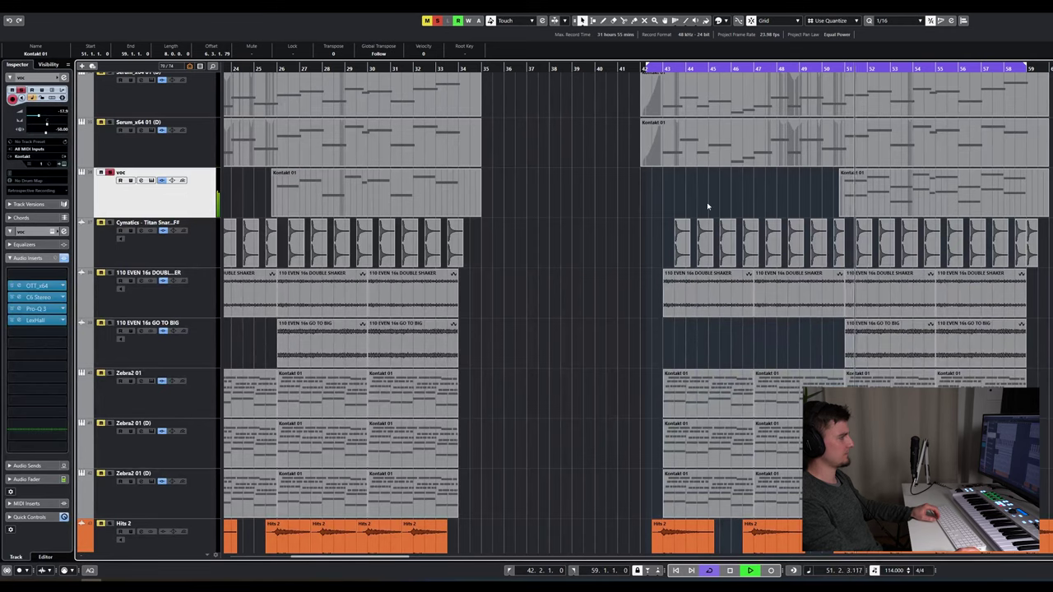
click(64, 258)
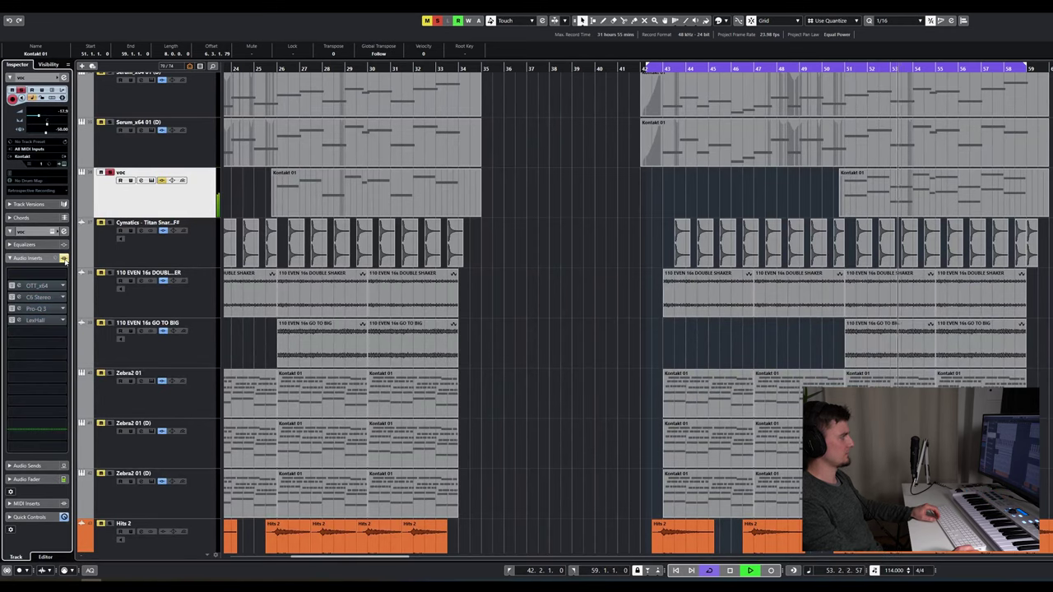
click(63, 258)
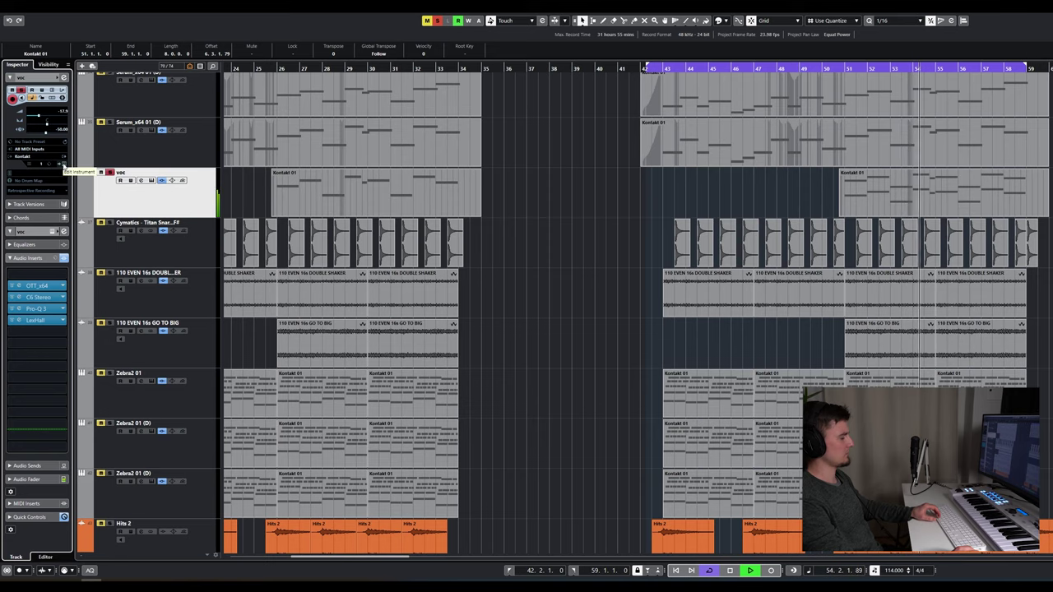
Step: Stop playback and view the Kontakt instrument of the voc track
key(space)
click(61, 164)
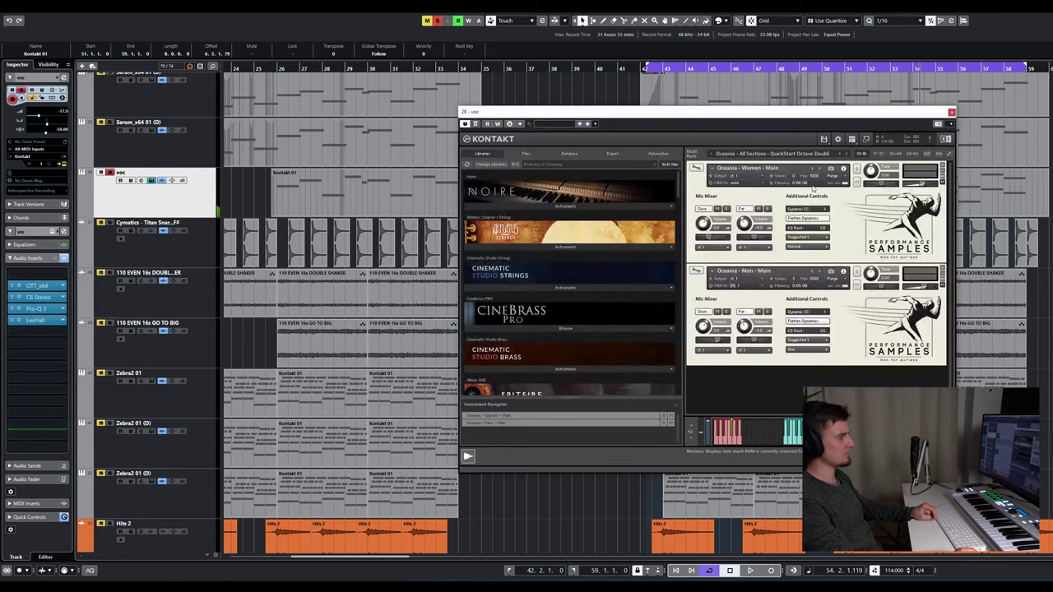
click(952, 112)
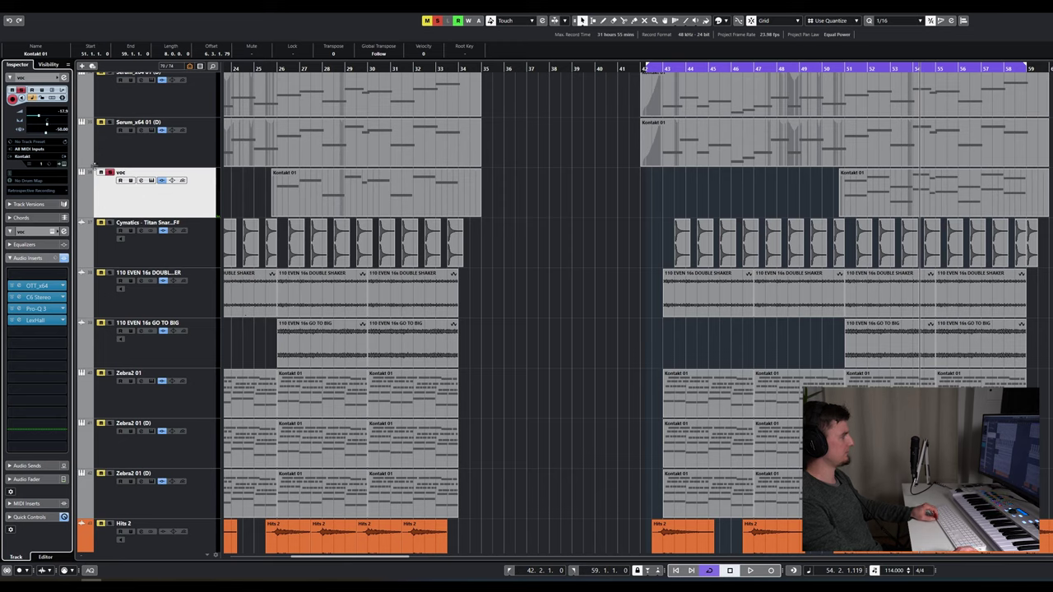
Step: Inspect the OTT, C6 Stereo, Pro-Q 3 and LexHall inserts on the voc track, and close their windows
click(41, 286)
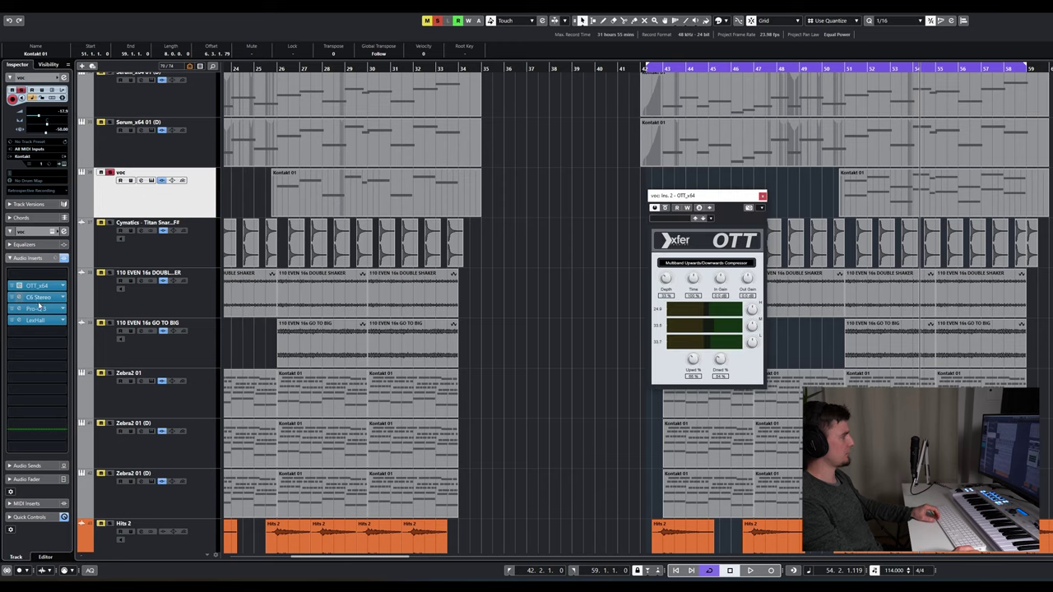
click(38, 297)
click(38, 309)
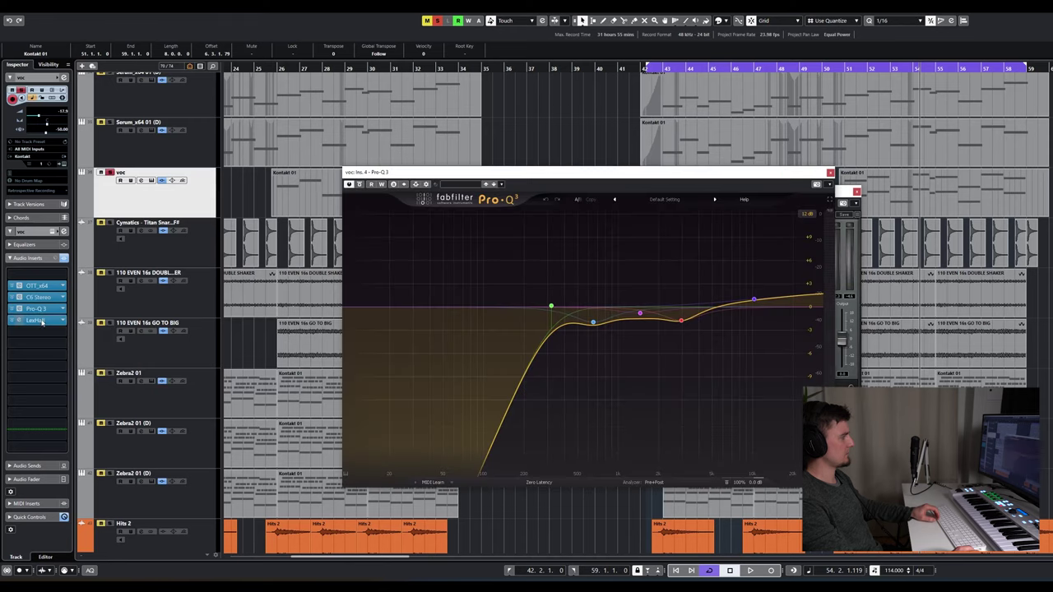
click(38, 320)
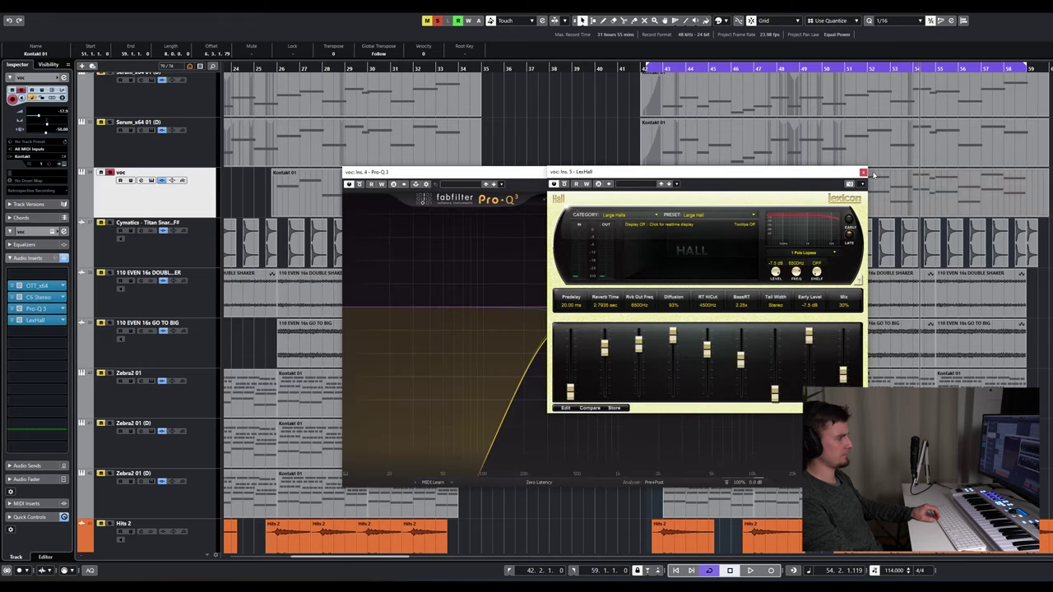
click(862, 172)
click(829, 174)
click(856, 192)
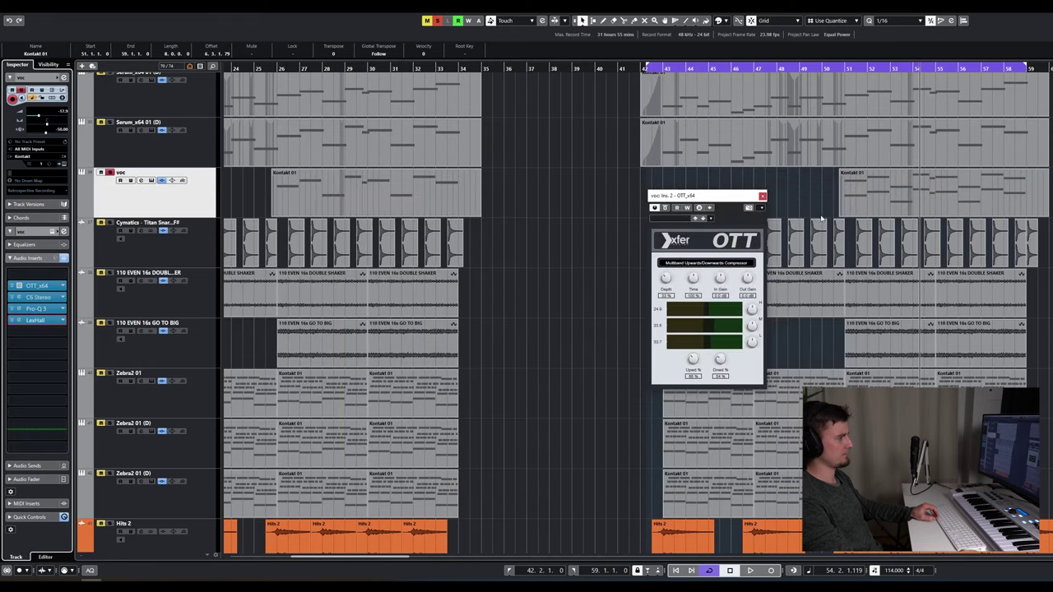
click(761, 196)
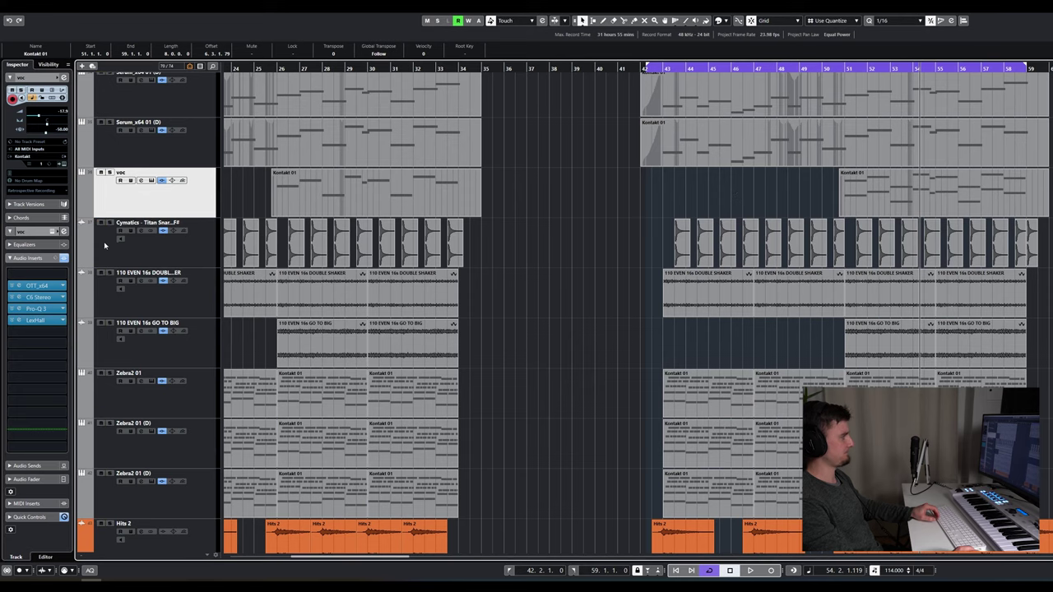
Step: Audition the Cymatics Titan Snare track soloed and inspect its Blackhole insert
click(198, 246)
key(space)
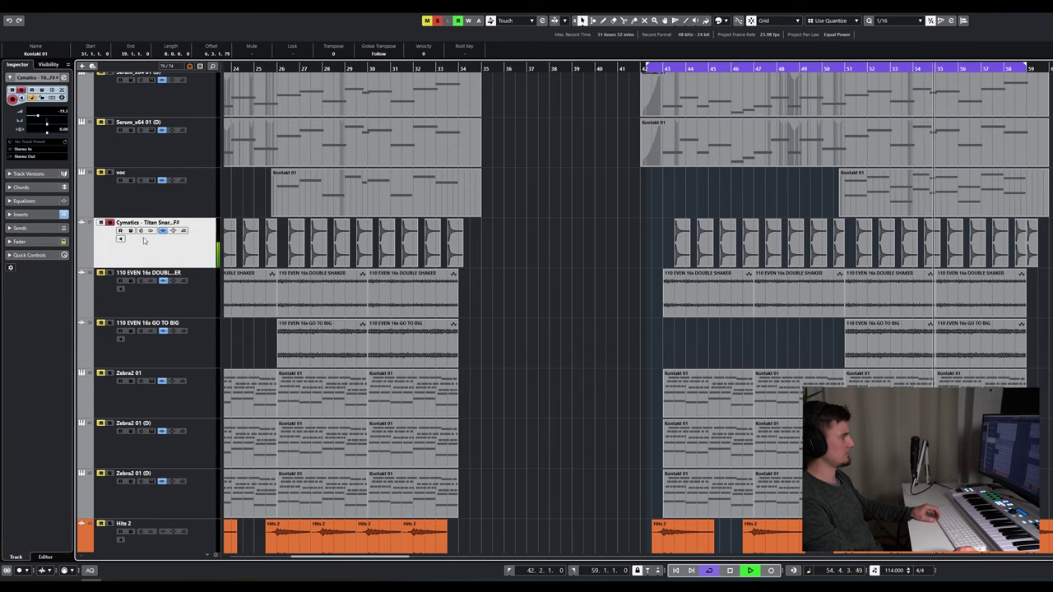
key(space)
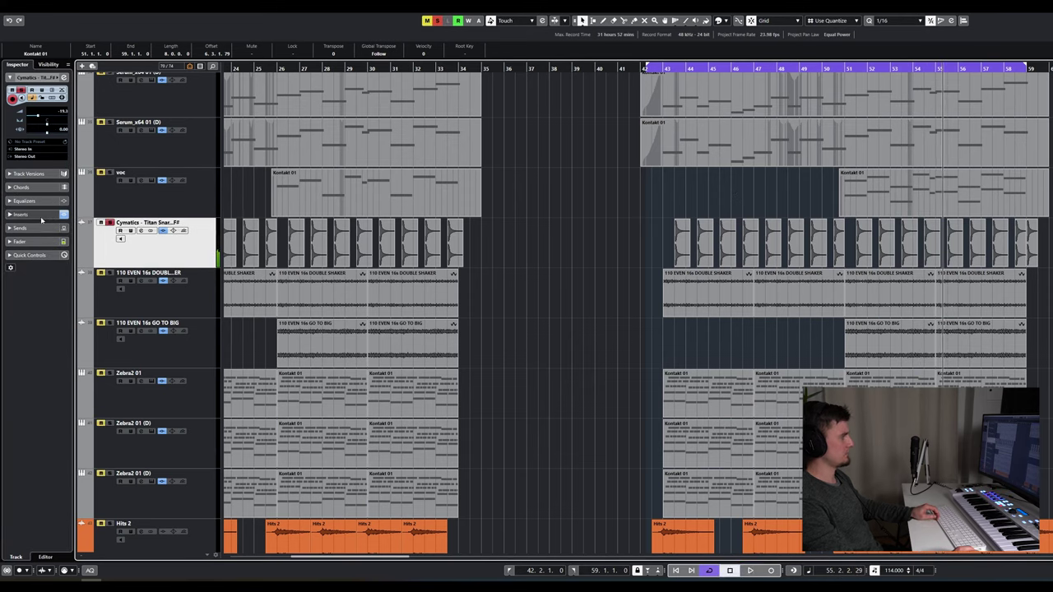
click(24, 214)
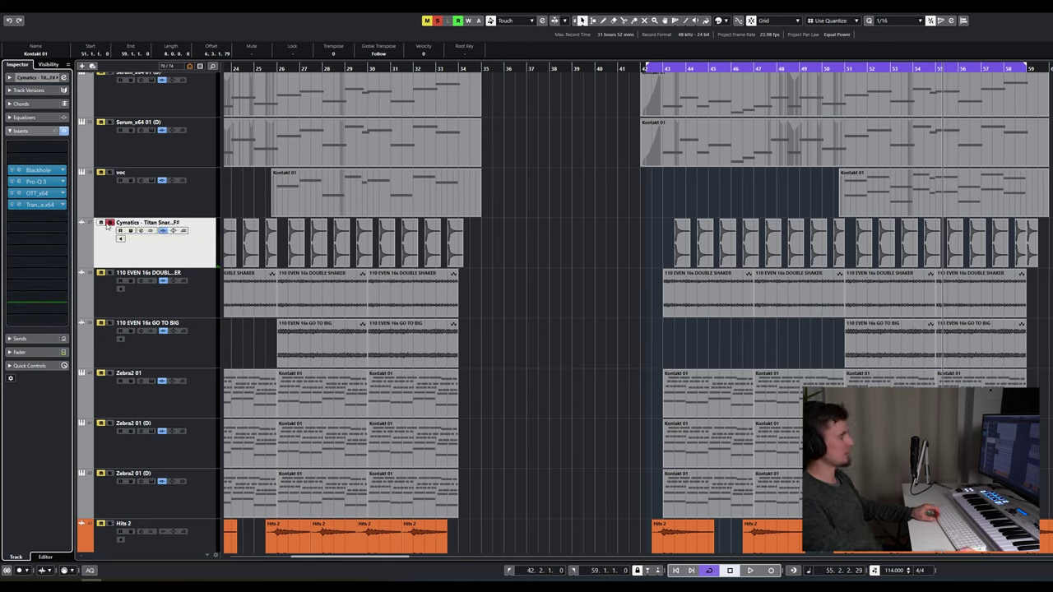
click(47, 171)
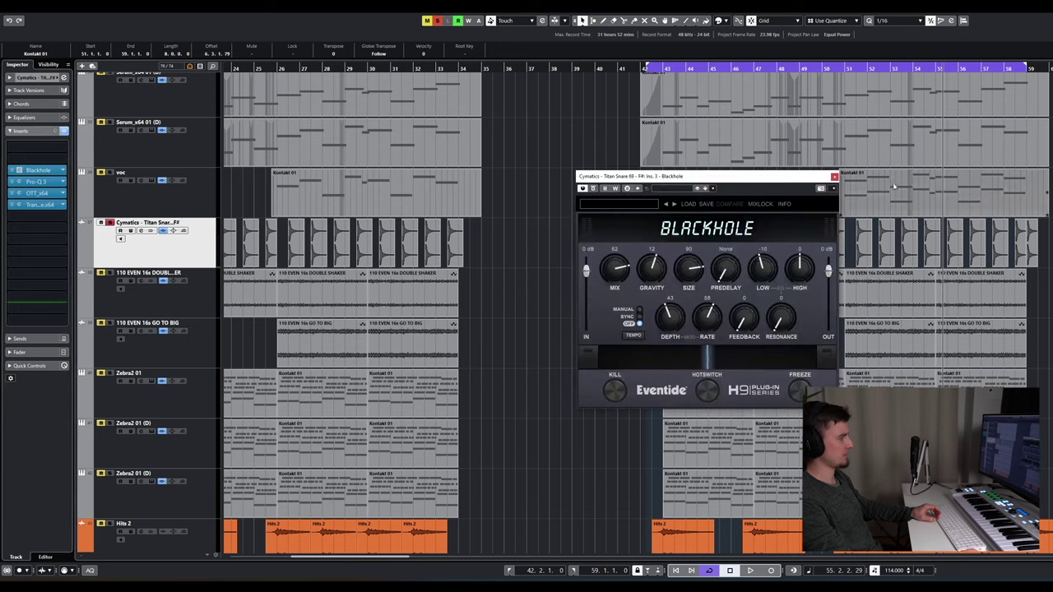
click(834, 177)
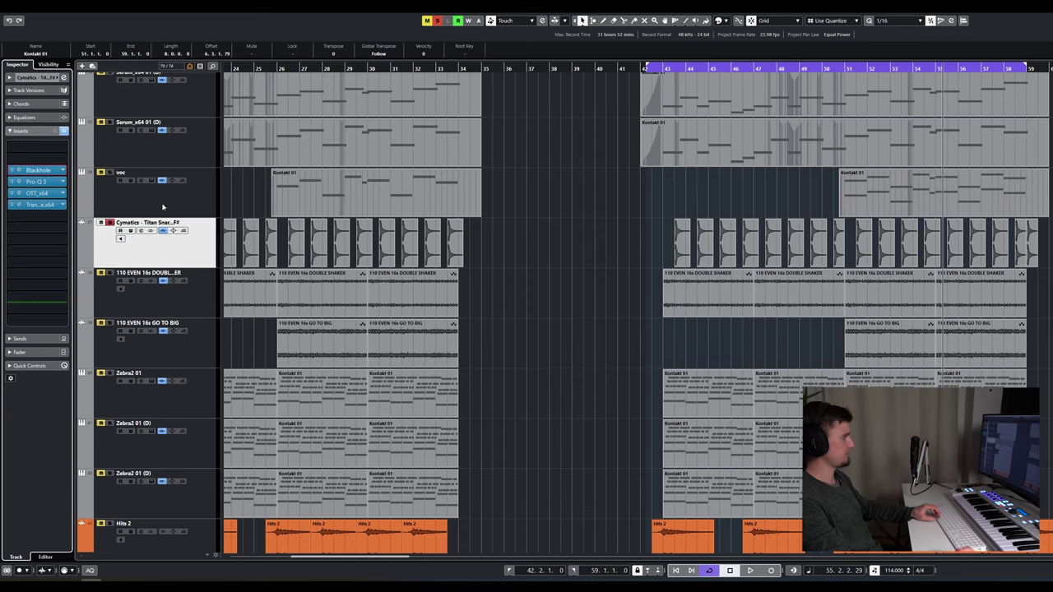
Step: Audition the 110 EVEN 16s DOUBLE SHAKER and 110 EVEN 16s GO TO BIG tracks one after the other, each soloed
click(140, 284)
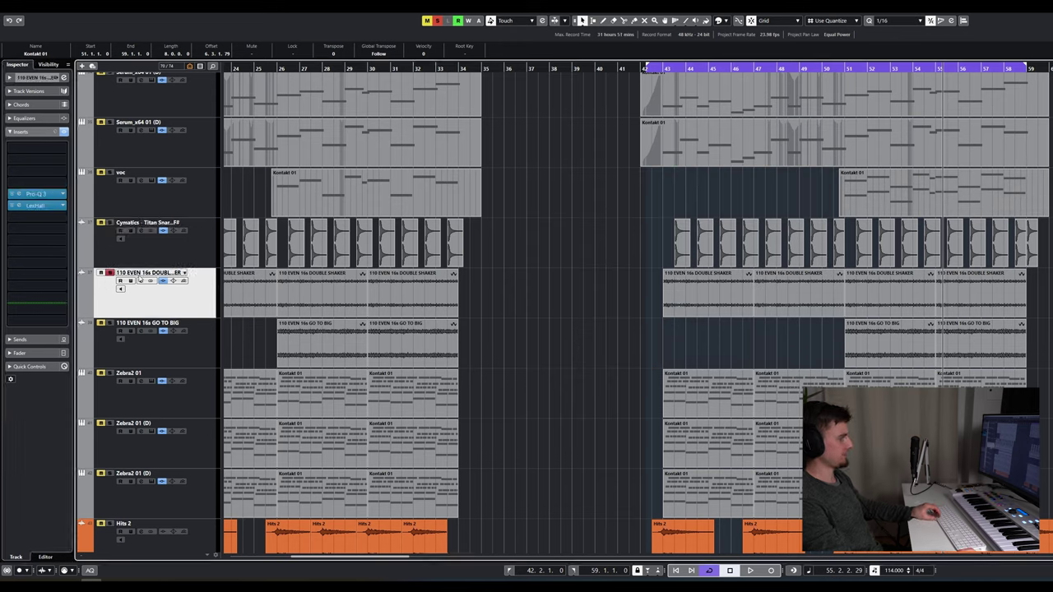
key(space)
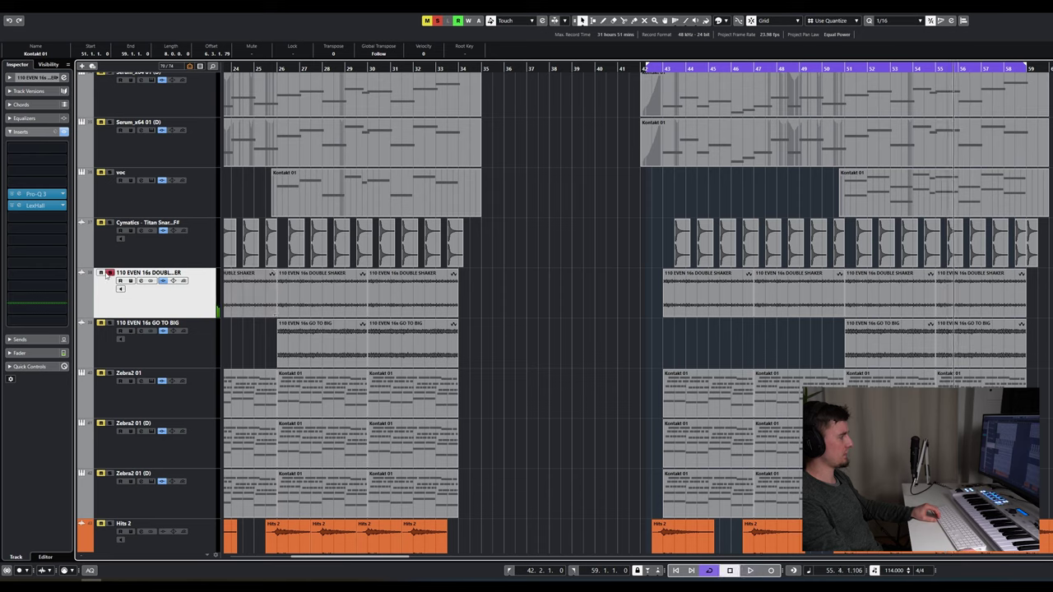
click(111, 323)
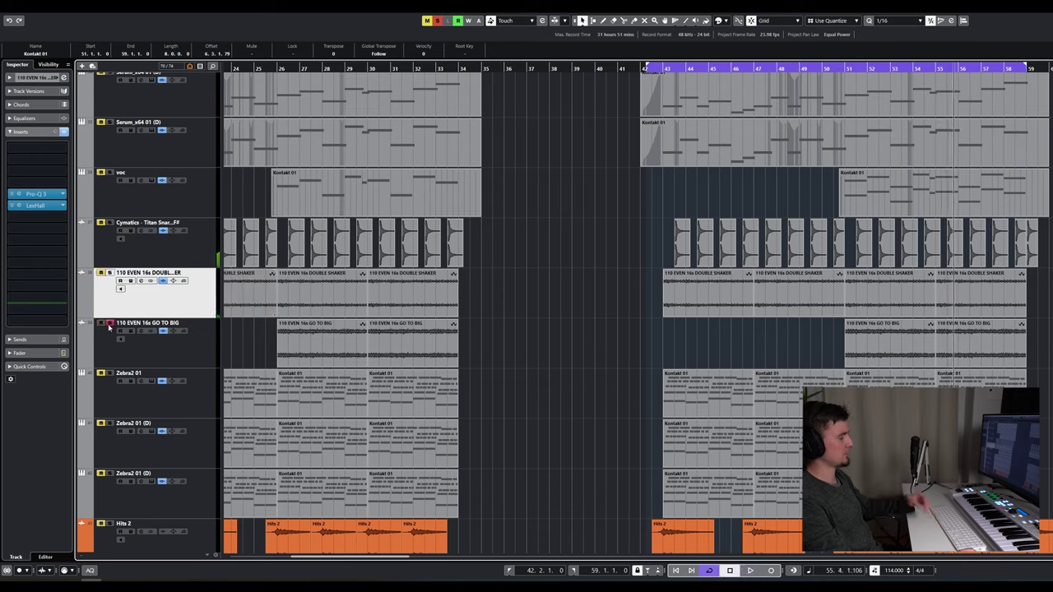
click(136, 350)
key(space)
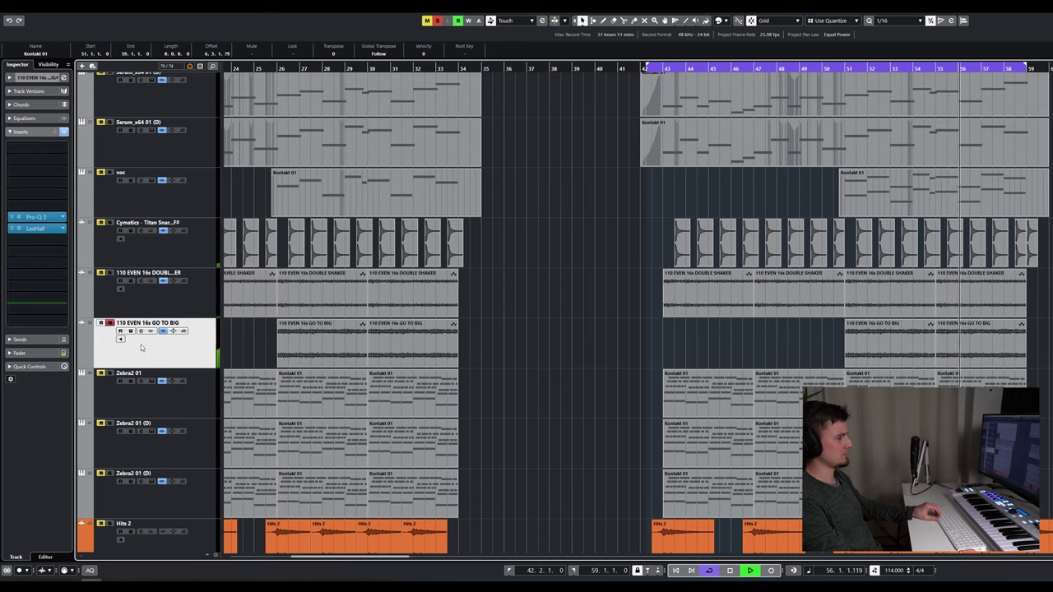
key(space)
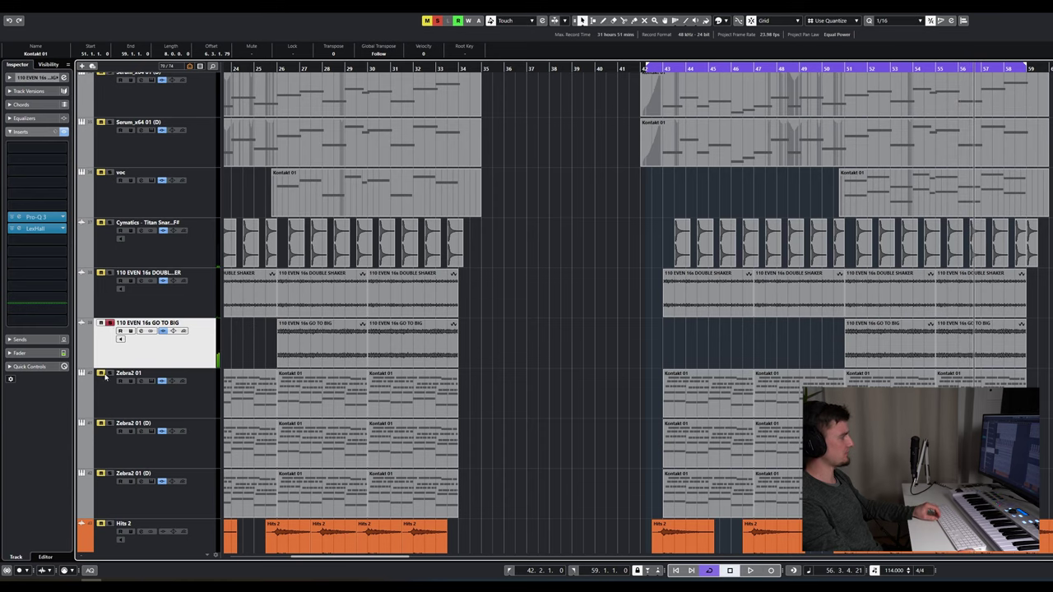
Step: Solo the Zebra2 01 track, play it briefly, and view its Zebra2 instrument
click(107, 381)
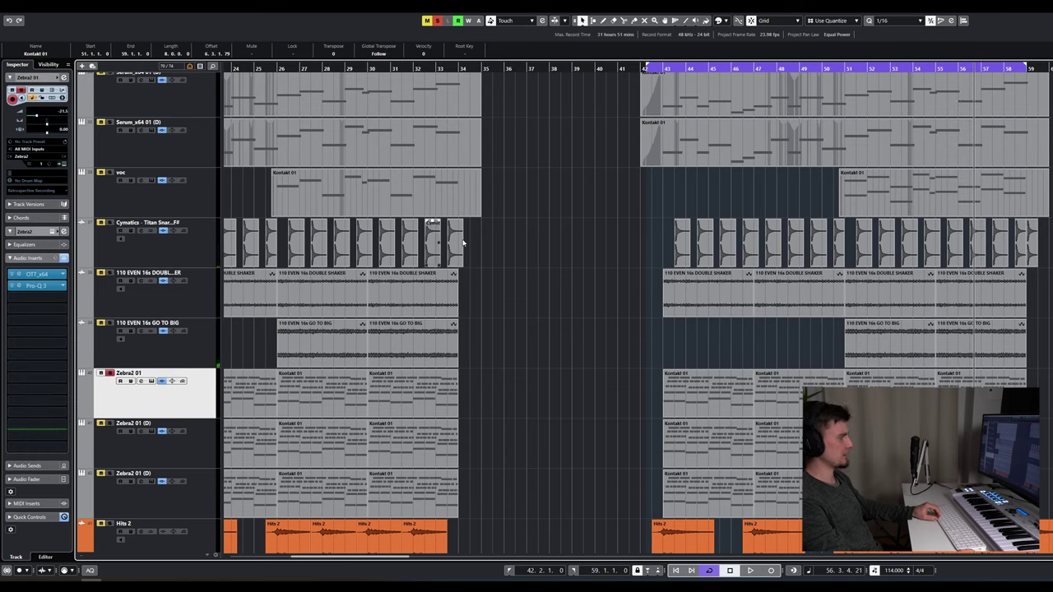
key(space)
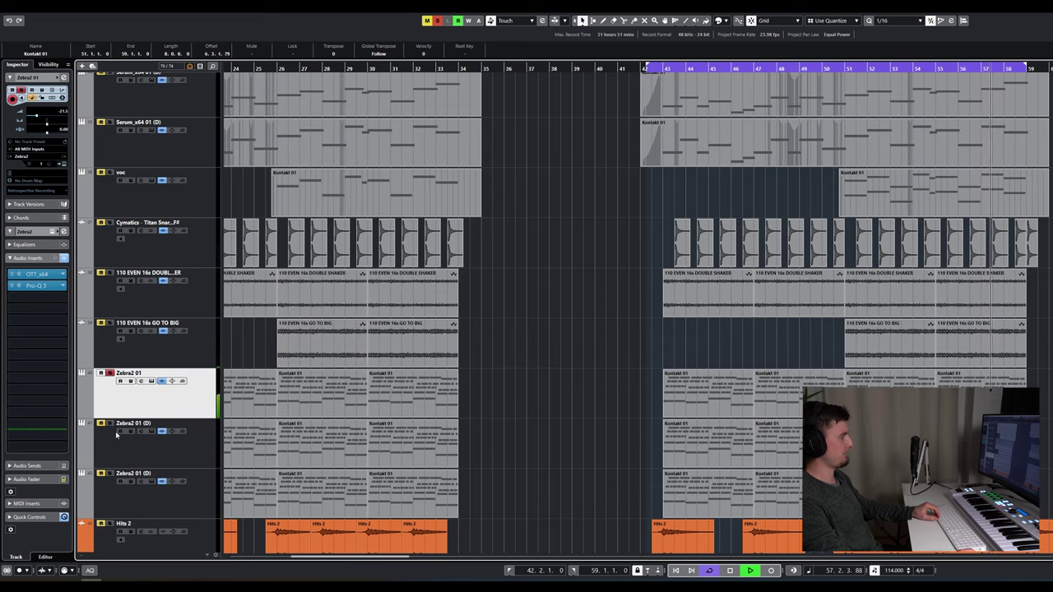
key(space)
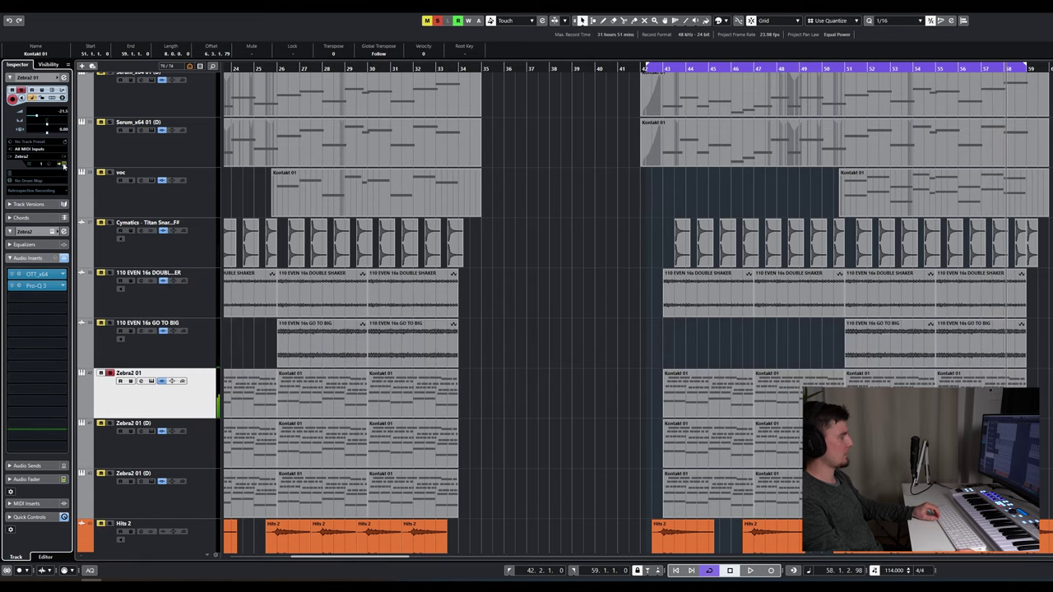
click(63, 164)
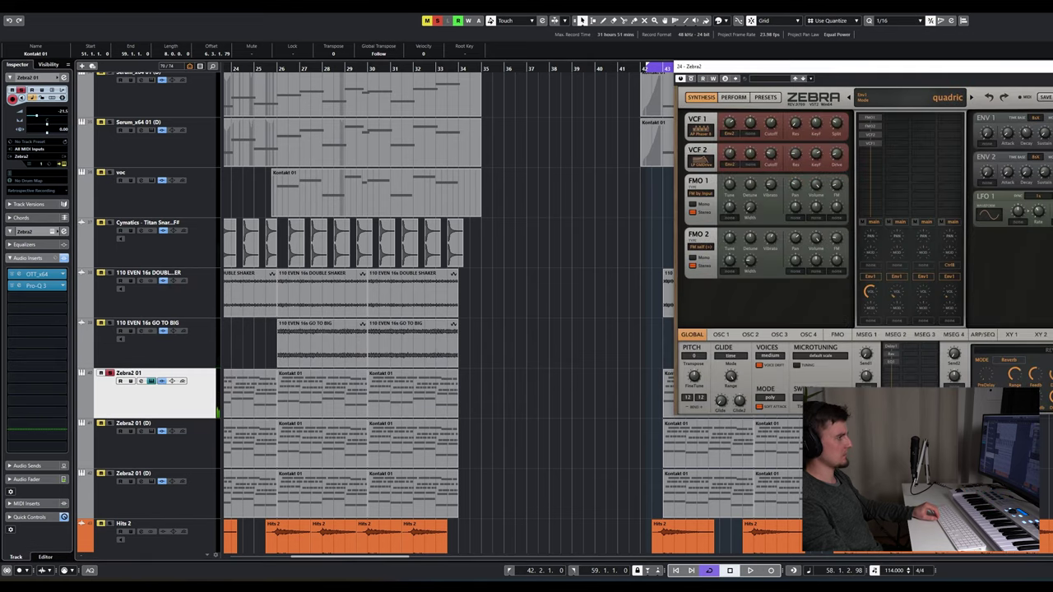
key(Escape)
Step: Audition the two Zebra2 01 duplicate tracks one after the other, each soloed
scroll(750, 382, down, 10)
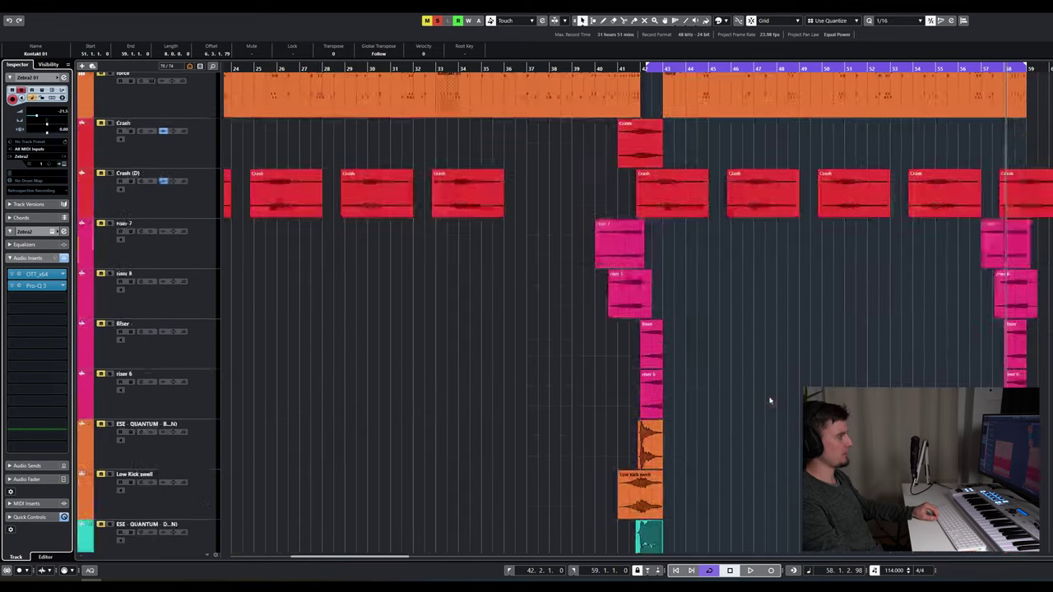
scroll(723, 287, up, 15)
scroll(618, 329, up, 10)
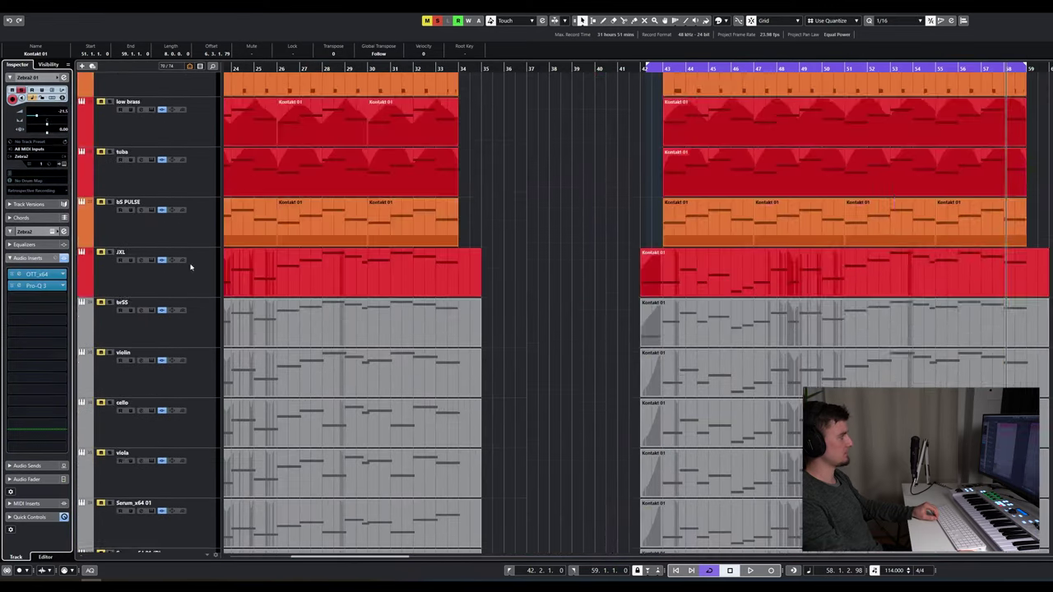
scroll(411, 305, down, 10)
scroll(171, 276, up, 5)
scroll(170, 272, up, 5)
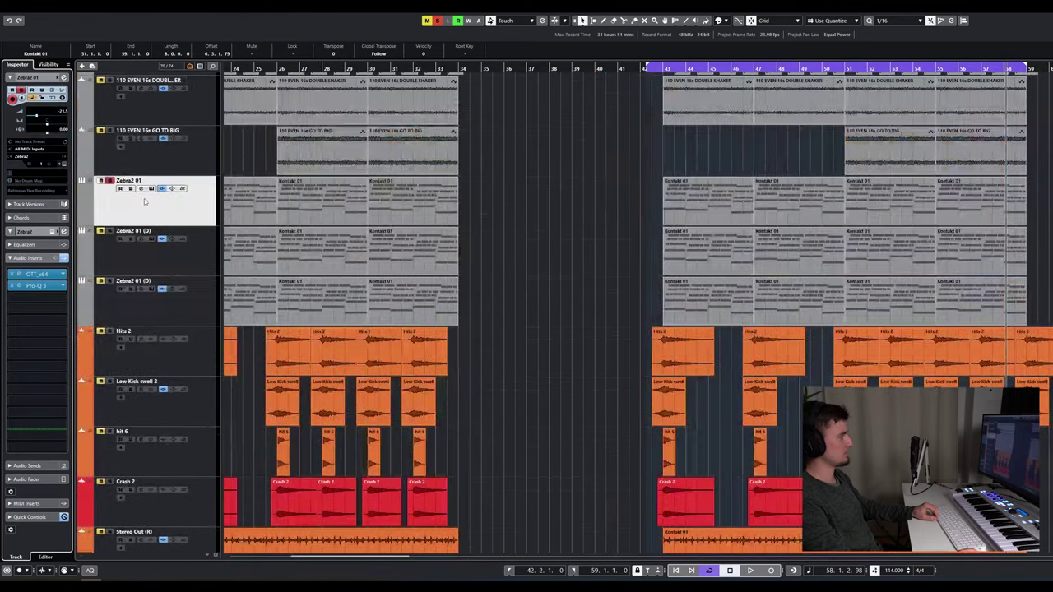
click(174, 251)
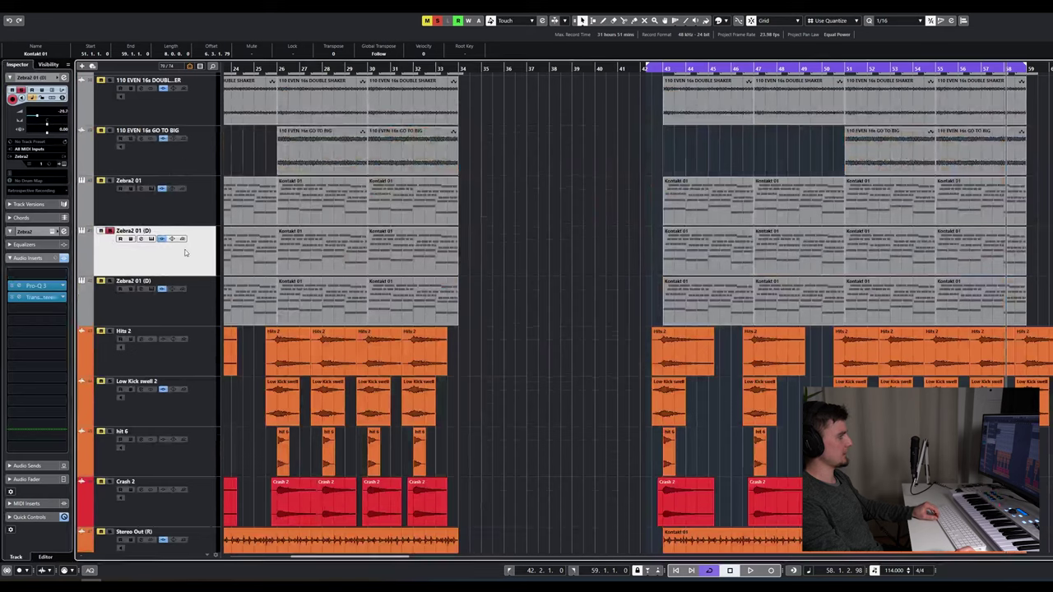
key(space)
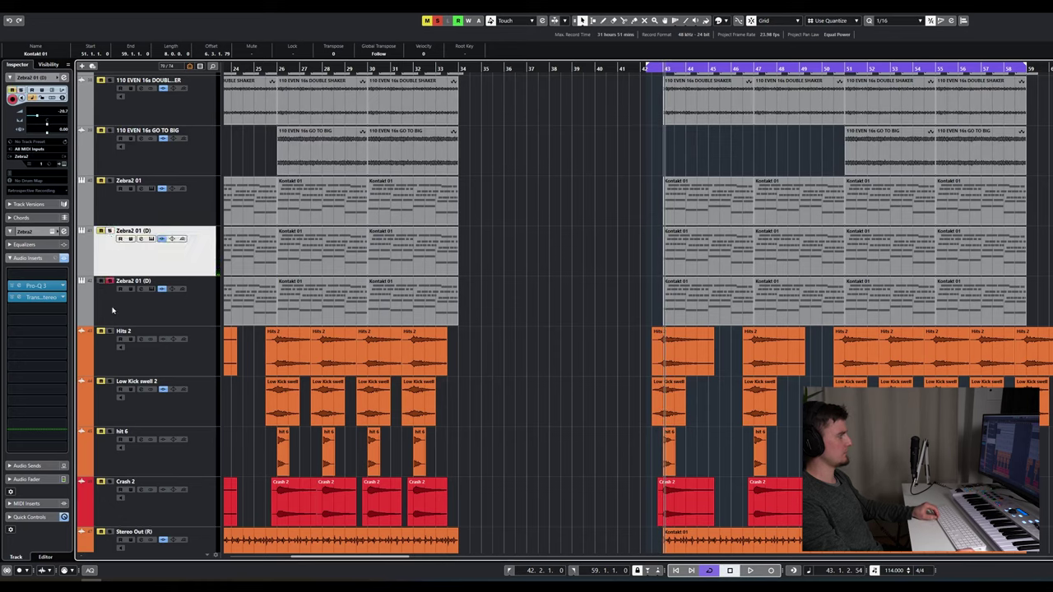
click(113, 310)
key(space)
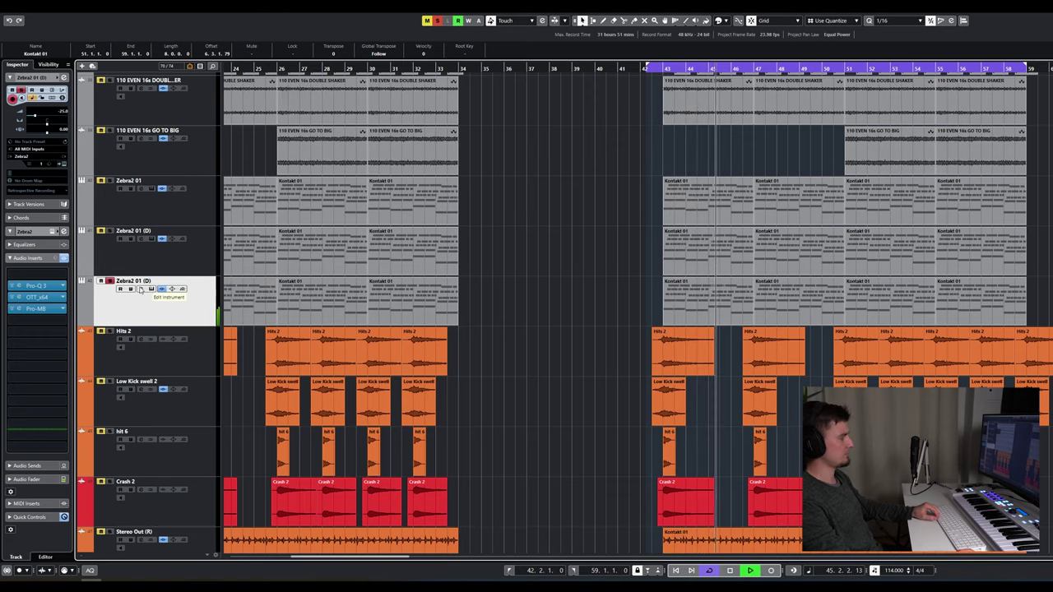
key(space)
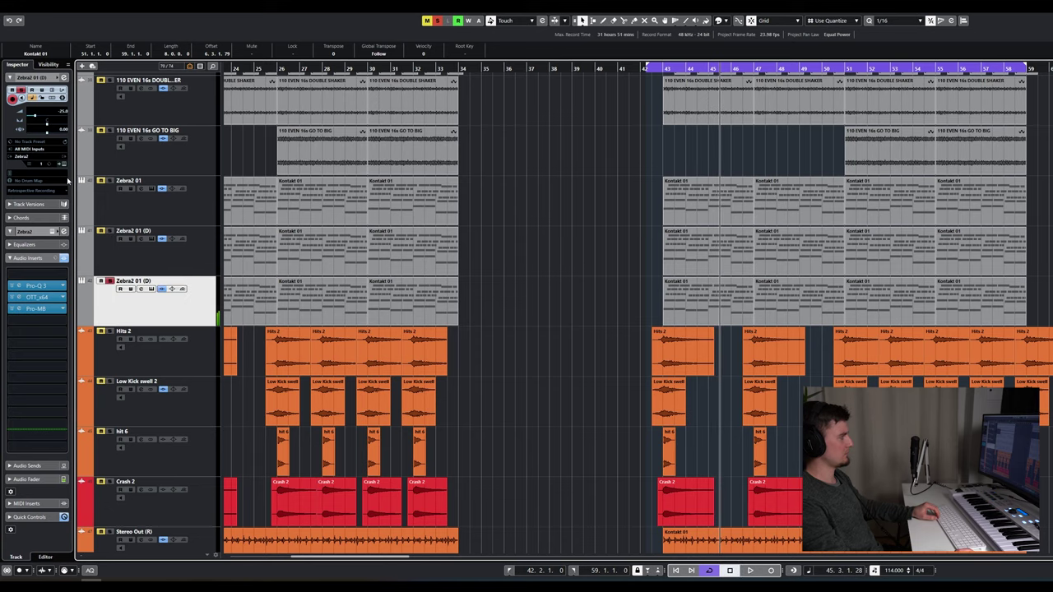
Step: View the Zebra2 instrument on the last Zebra2 01 duplicate track and close its window
click(62, 165)
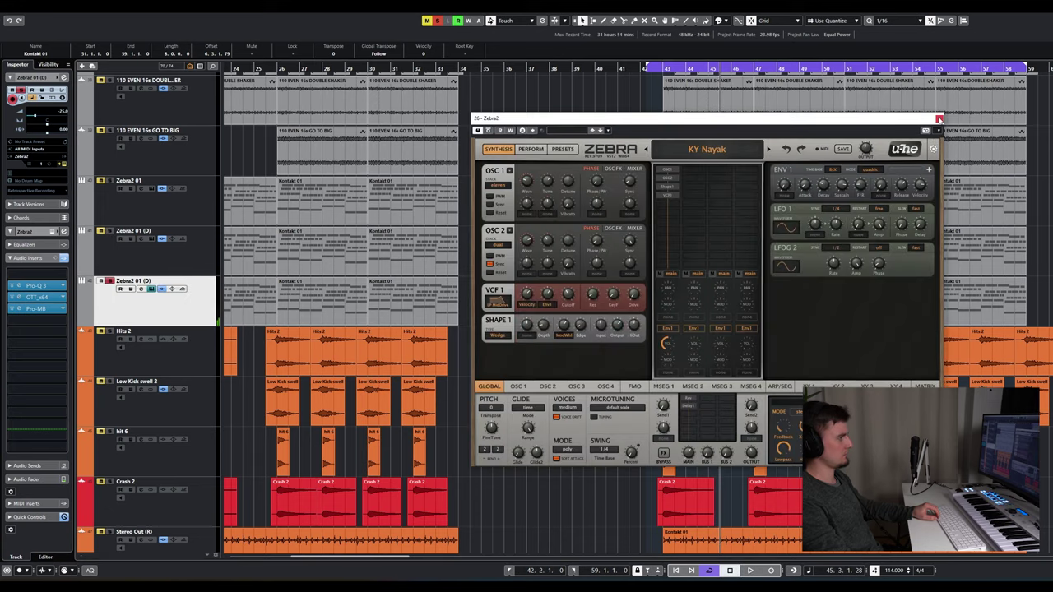
click(938, 118)
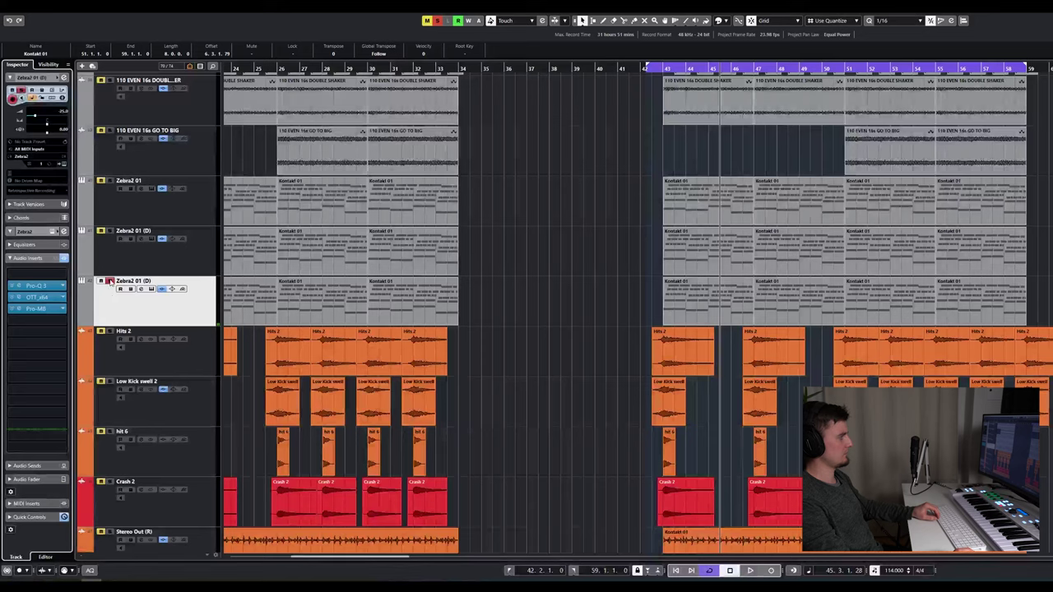
Step: Audition the Hits 2 track soloed, playing from the start of the loop range at bar 42
click(148, 357)
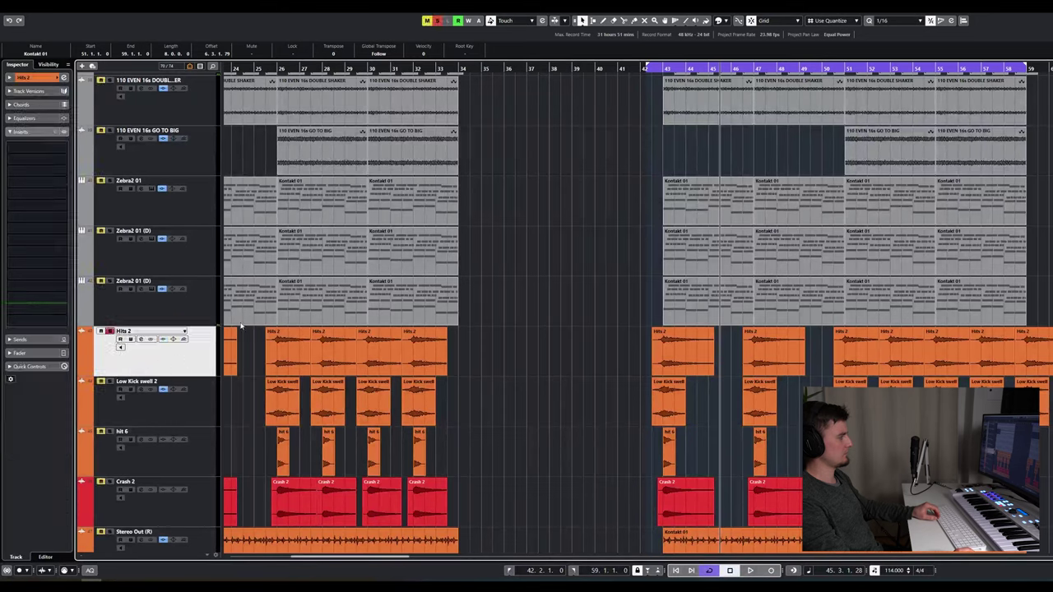
key(space)
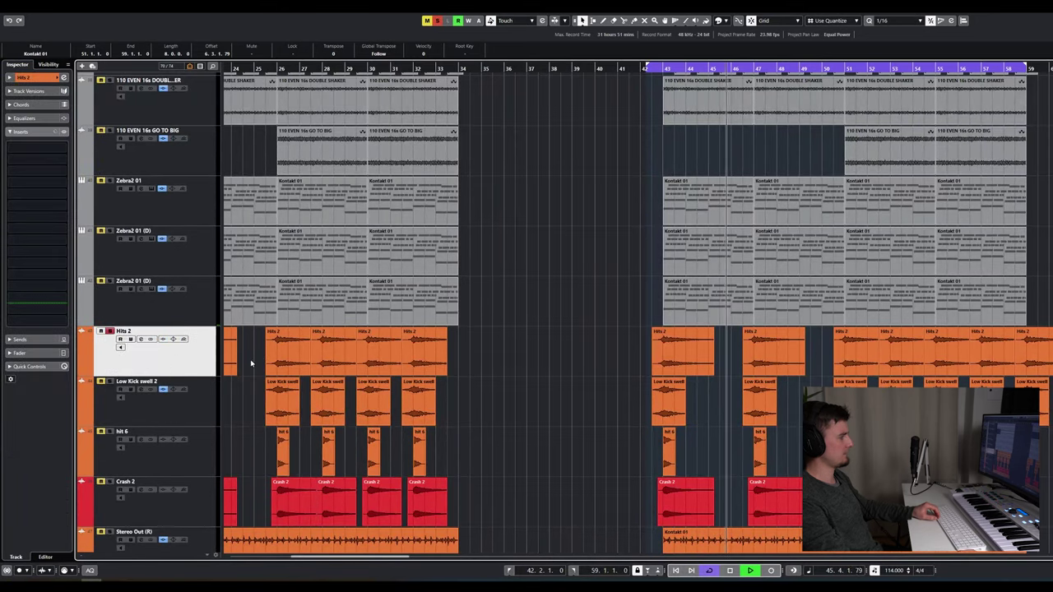
click(653, 68)
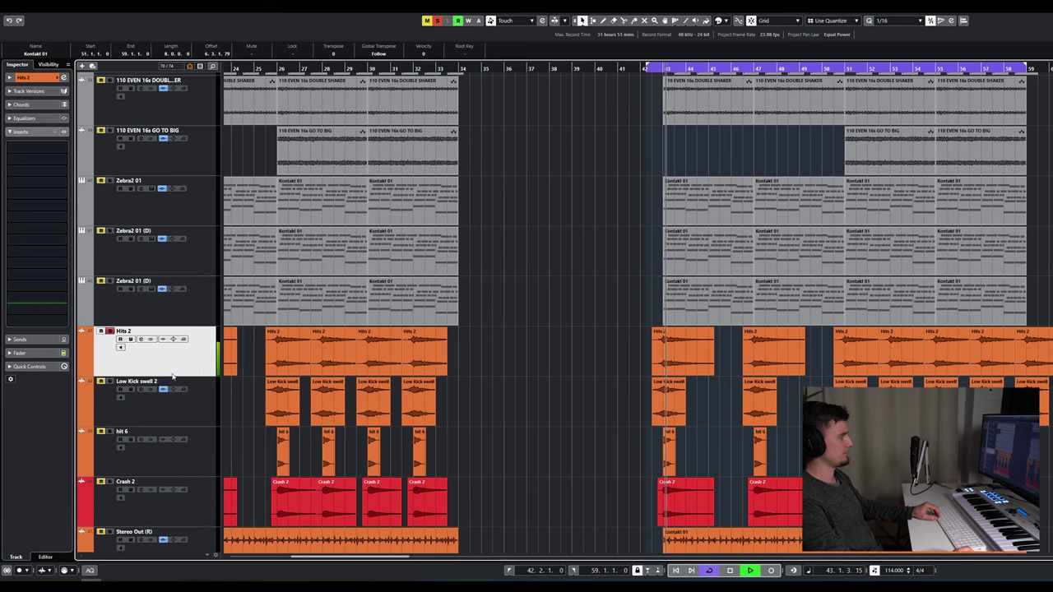
key(space)
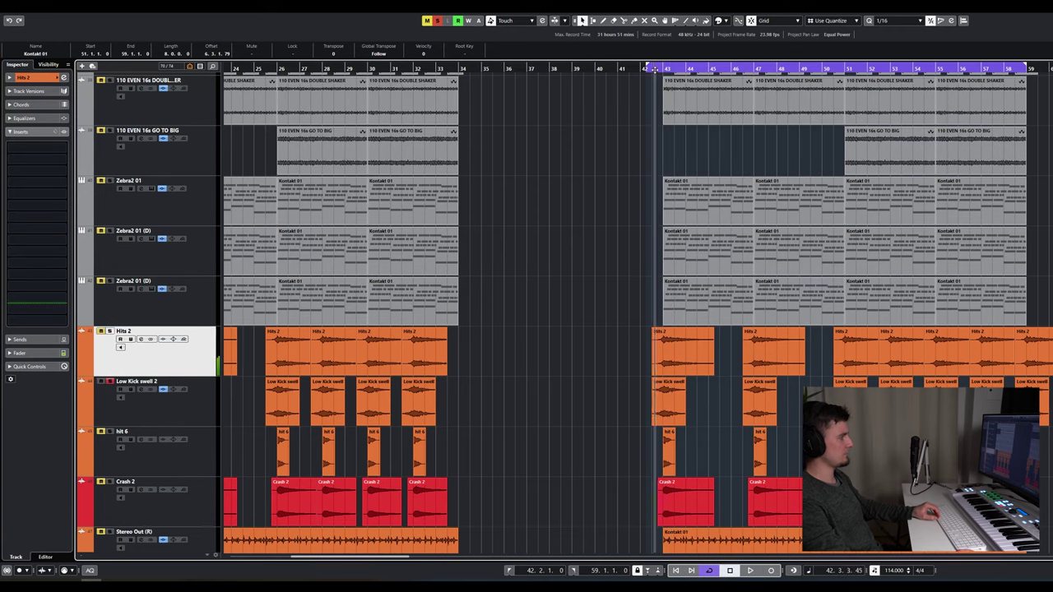
Step: Audition the Low Kick swell 2 track soloed
key(space)
click(347, 371)
key(space)
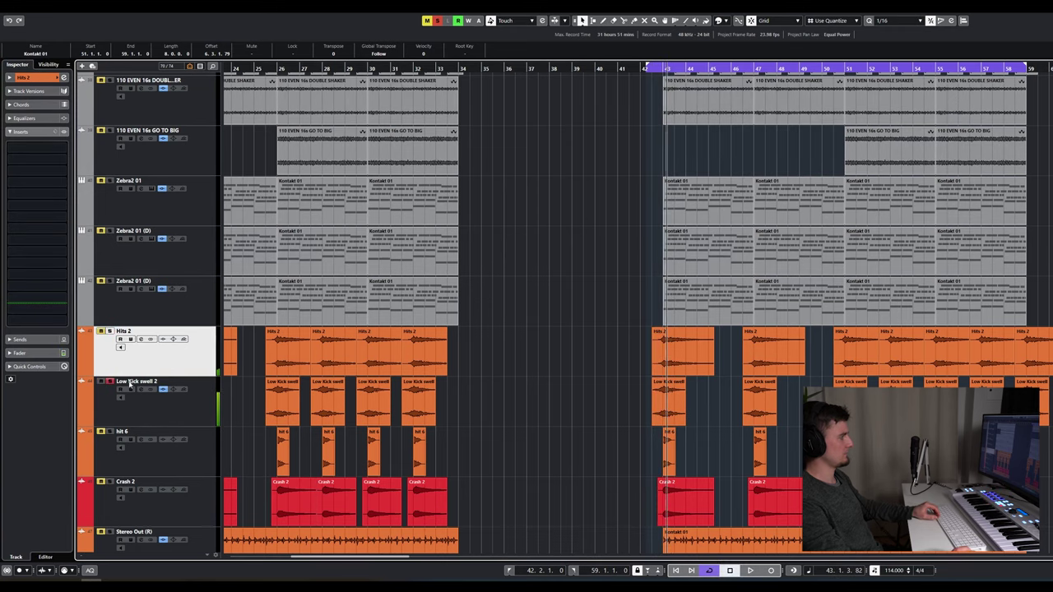
Step: Switch the solo from Low Kick swell 2 to the hit 6 track and audition it
click(112, 387)
click(119, 439)
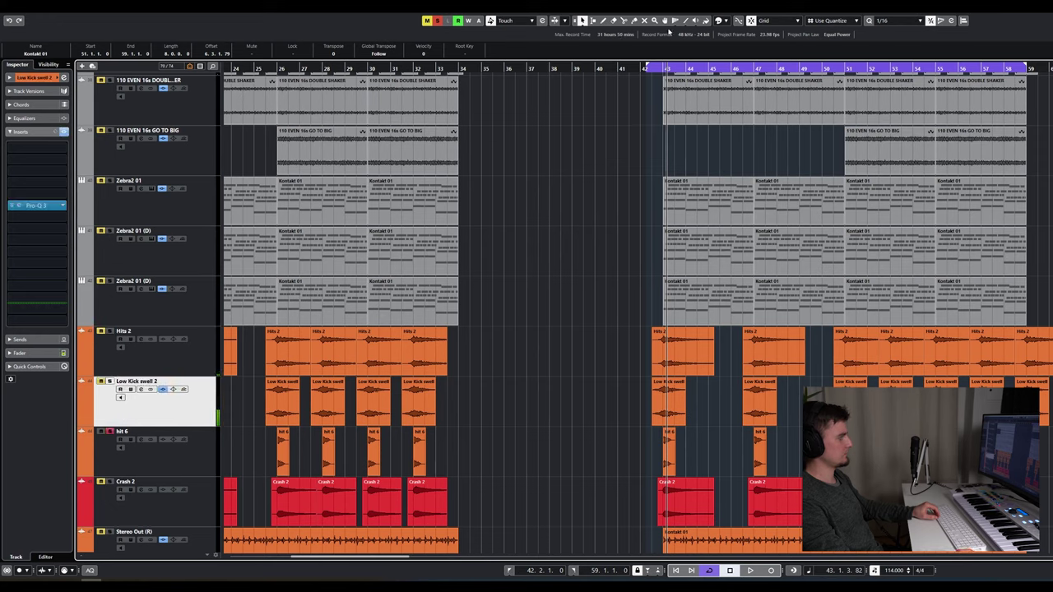
key(space)
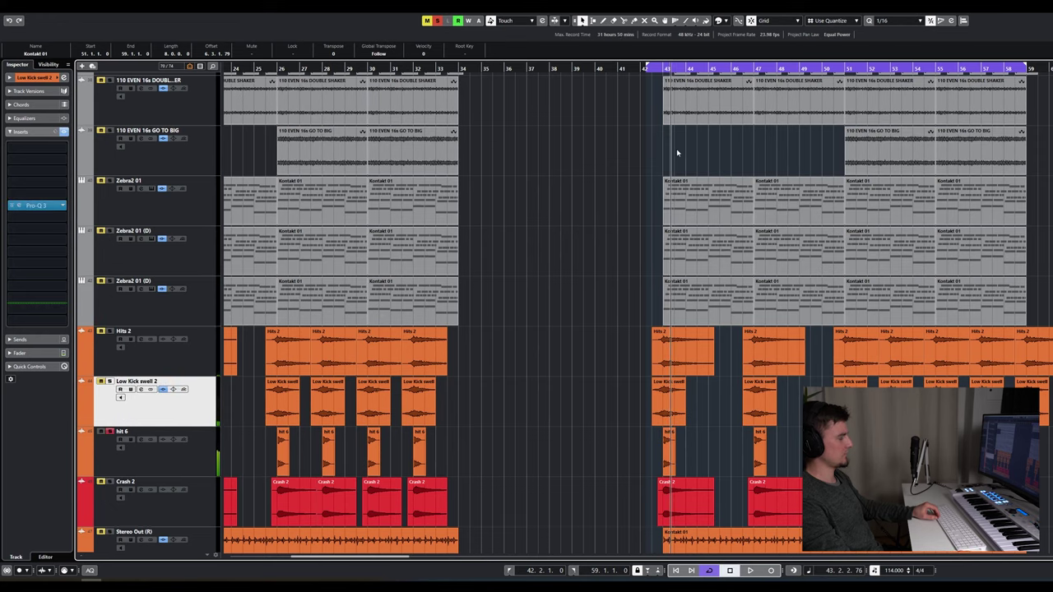
click(882, 370)
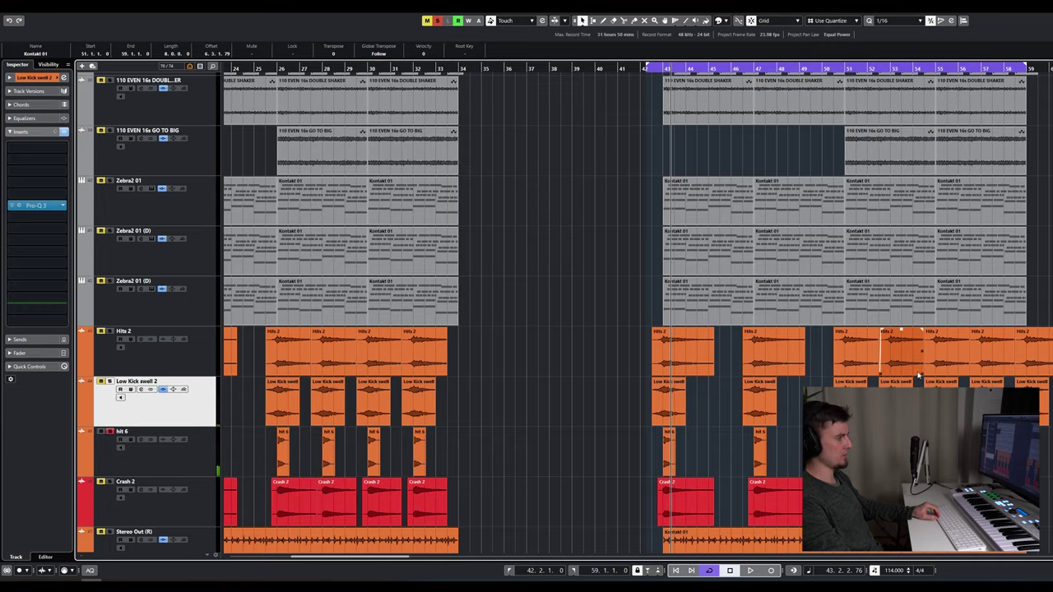
Step: Audition the Crash 2 track soloed in place of hit 6
scroll(460, 352, down, 5)
click(124, 316)
click(108, 290)
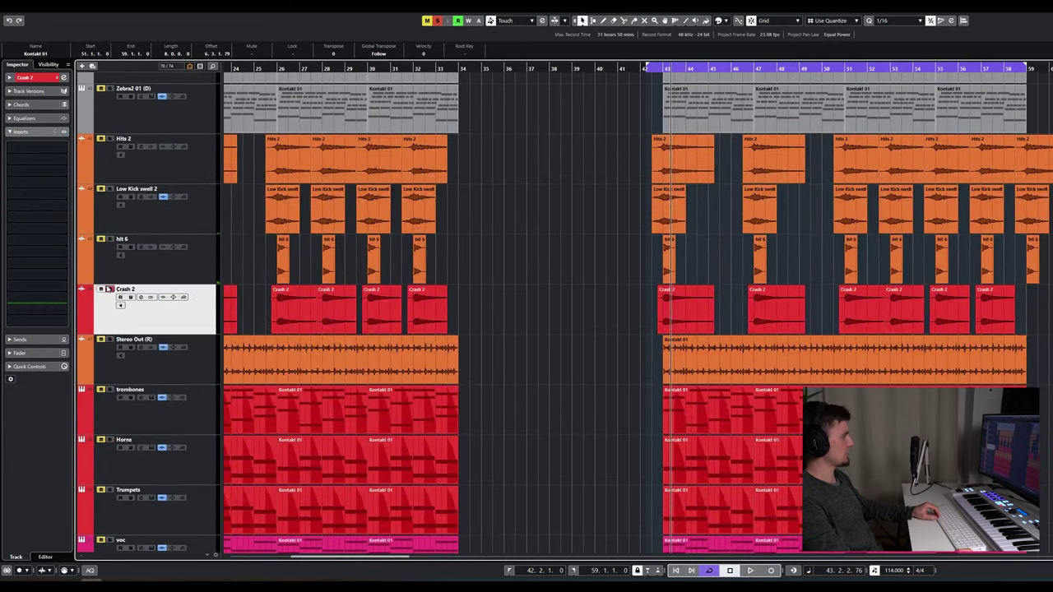
key(space)
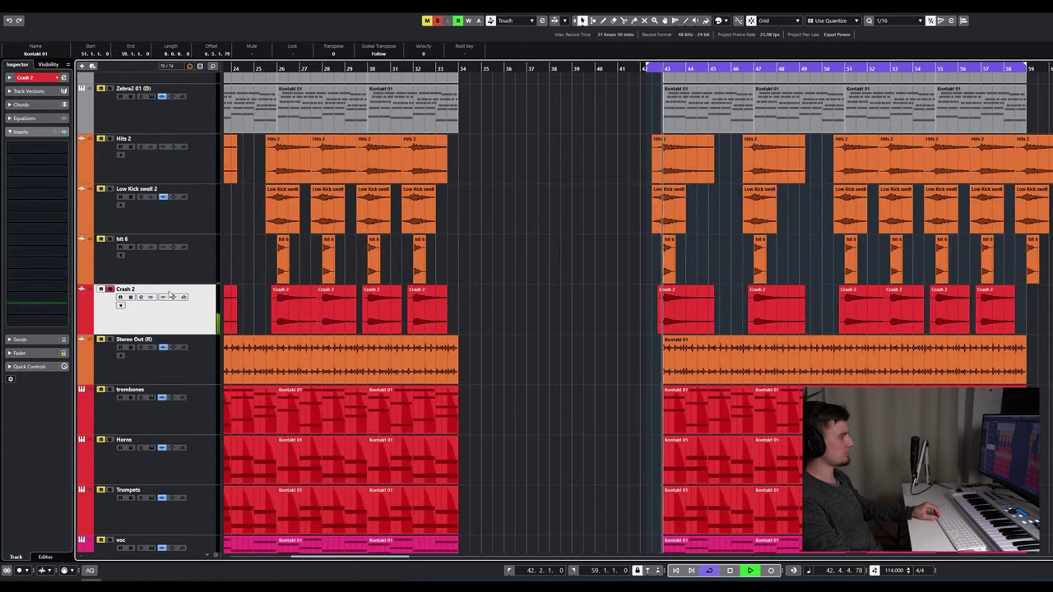
key(space)
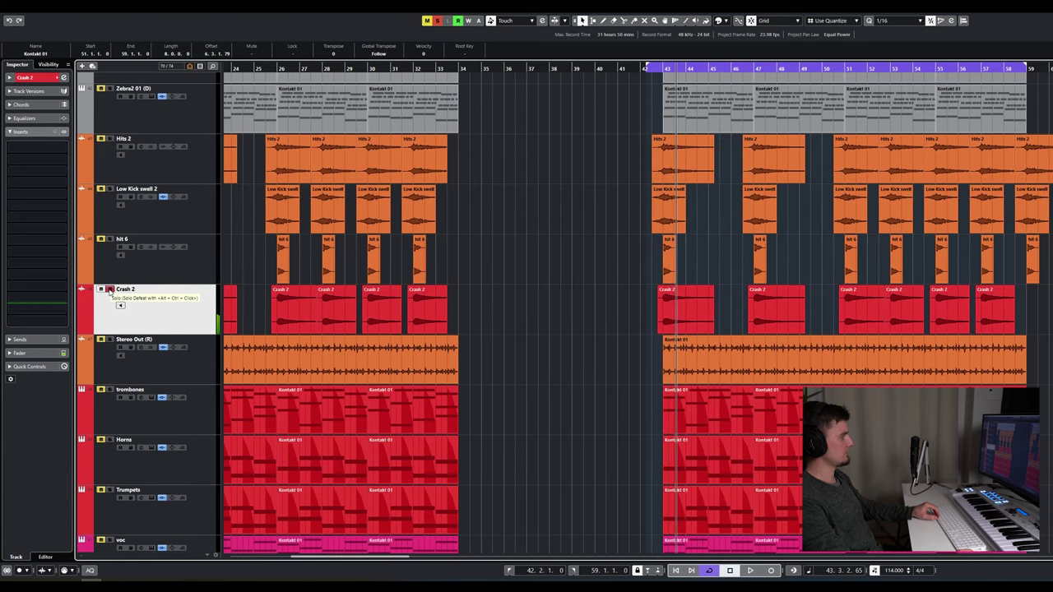
click(109, 289)
Step: Audition the Stereo Out (R) track soloed and release its solo
click(107, 357)
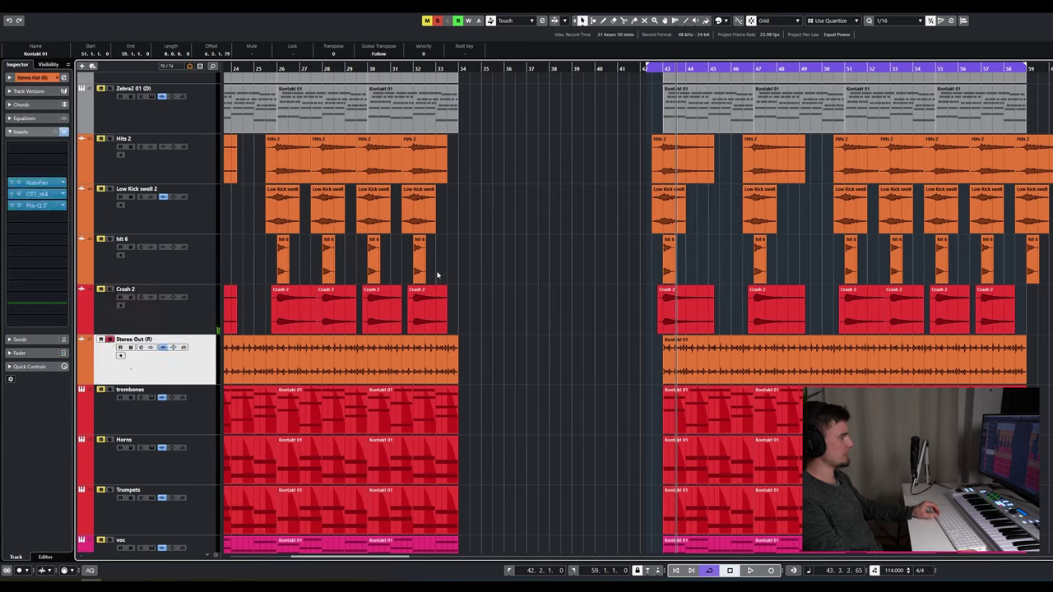
drag(427, 243, 431, 237)
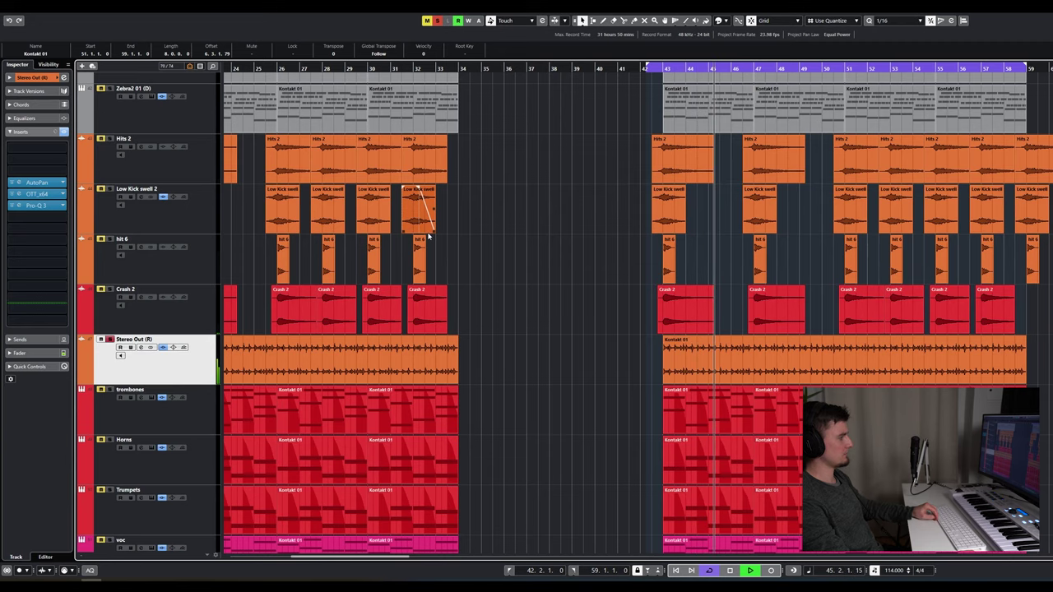
drag(428, 237, 554, 363)
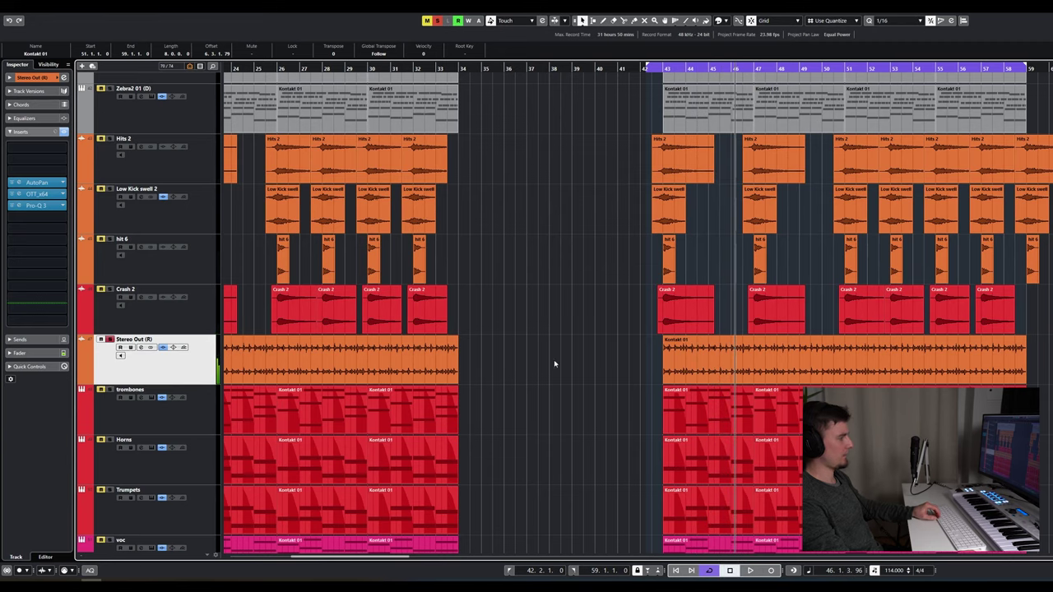
key(Up)
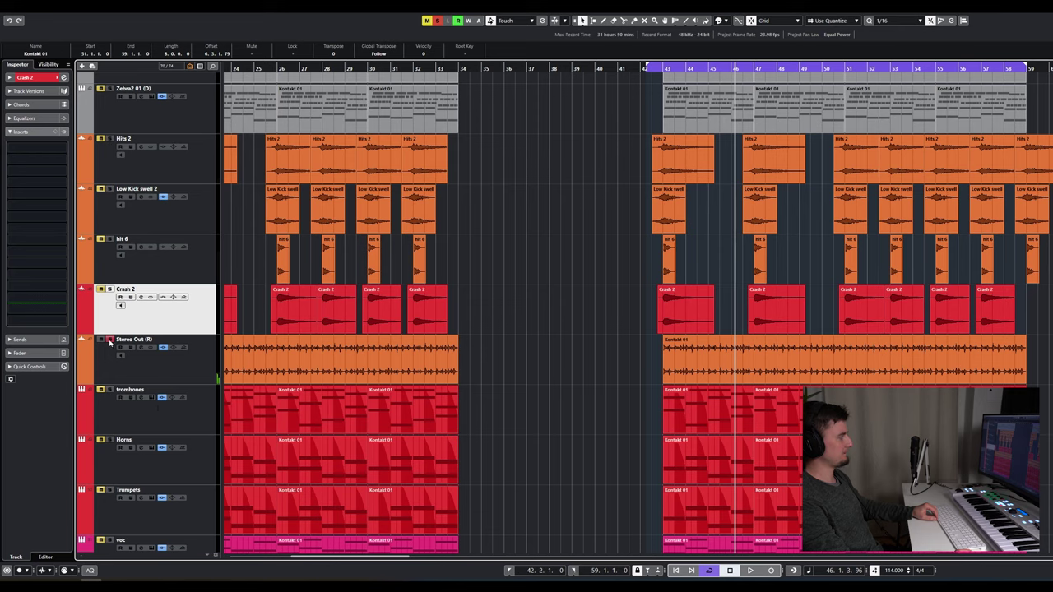
click(111, 340)
Step: Audition the trombones track soloed and view its Trailer Brass instrument in Kontakt during playback
click(146, 411)
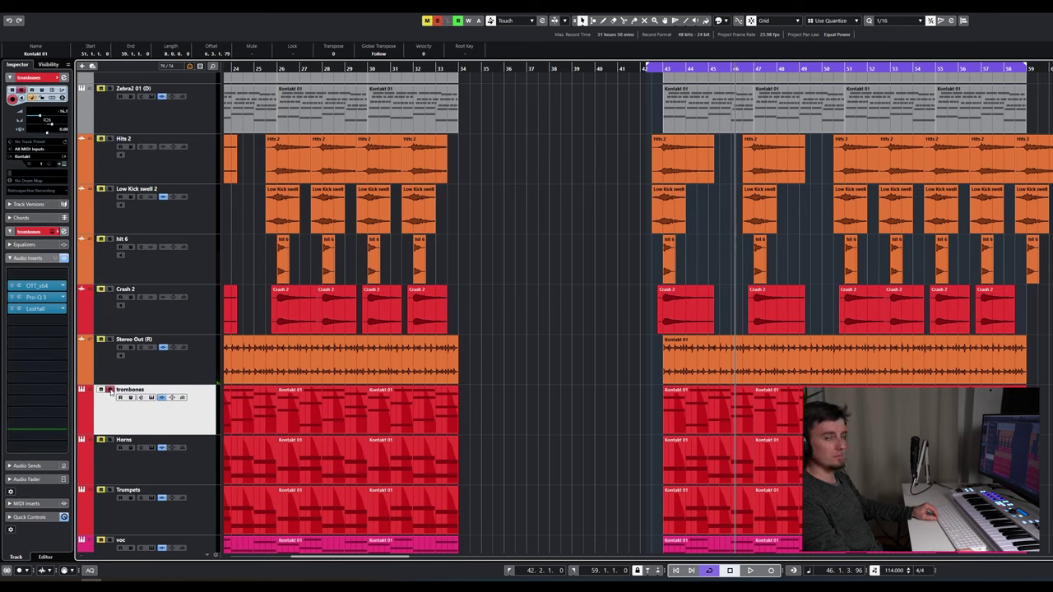
key(space)
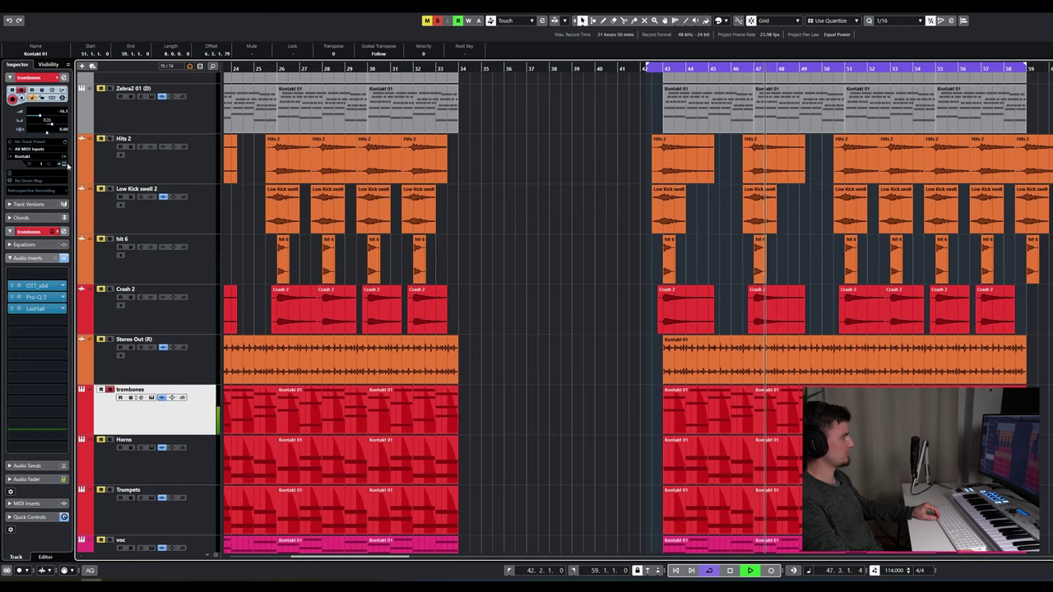
key(e)
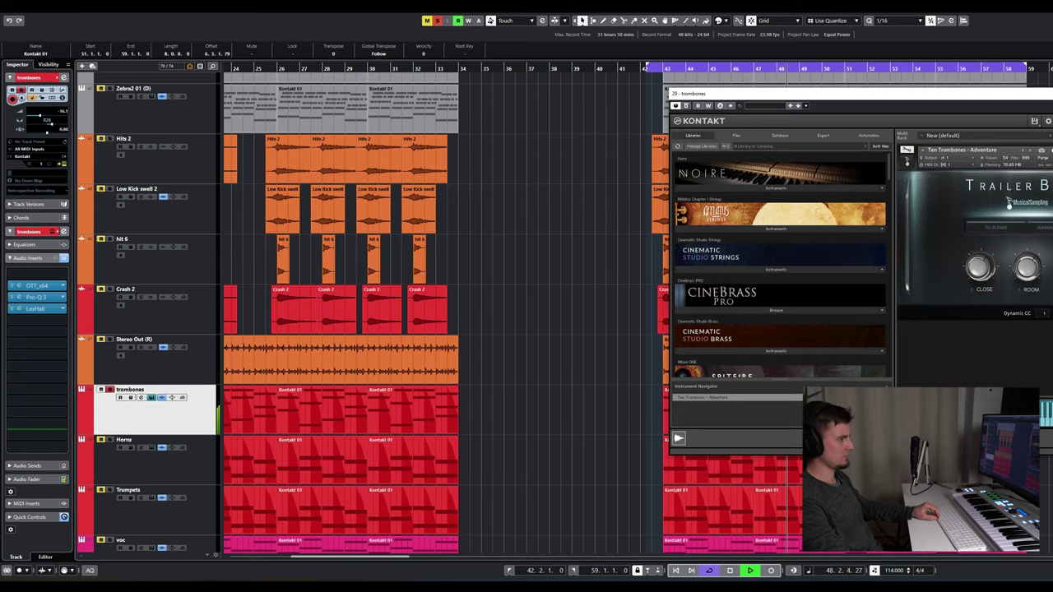
key(e)
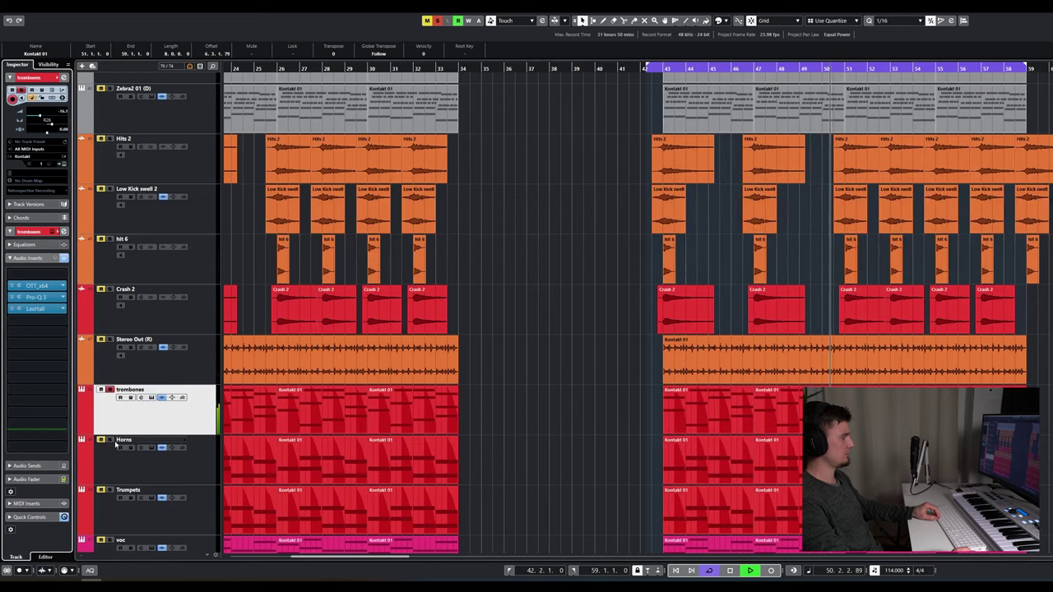
key(space)
Step: Audition the Horns track together with the trombones and view the Horns' Trailer Brass instrument in Kontakt
click(118, 470)
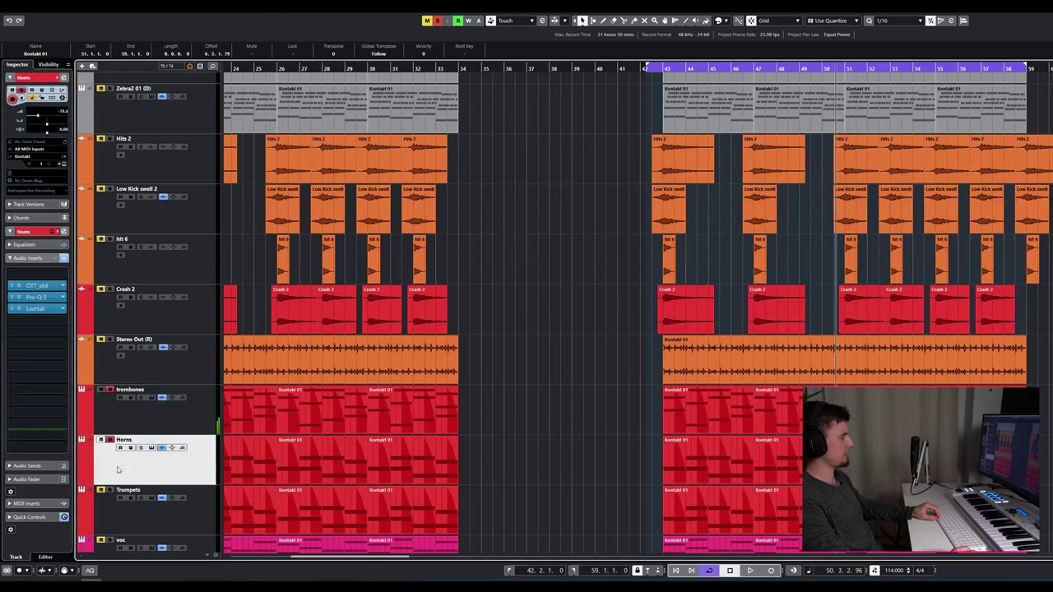
key(space)
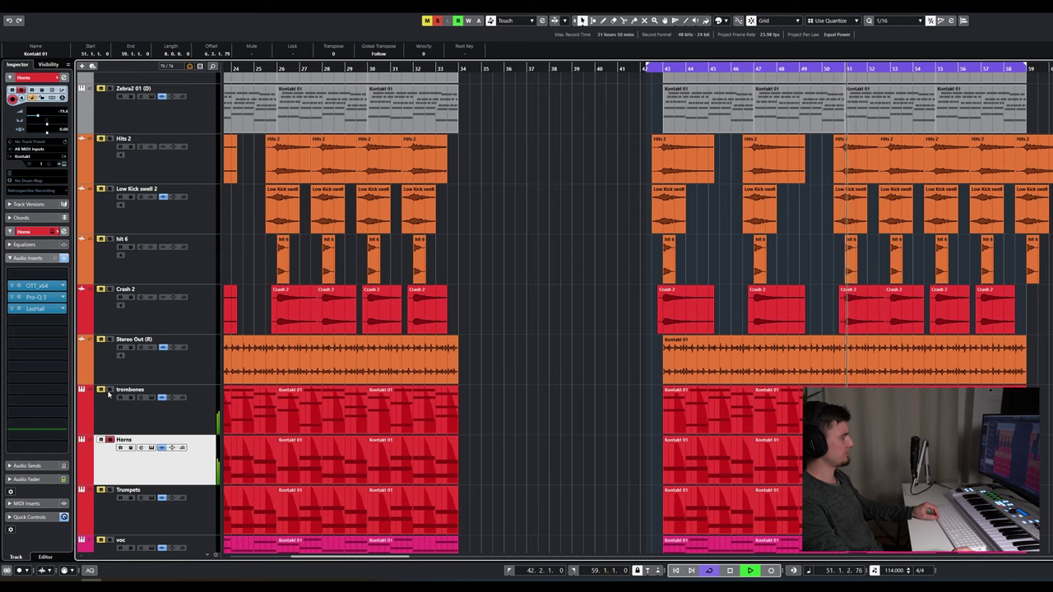
click(64, 157)
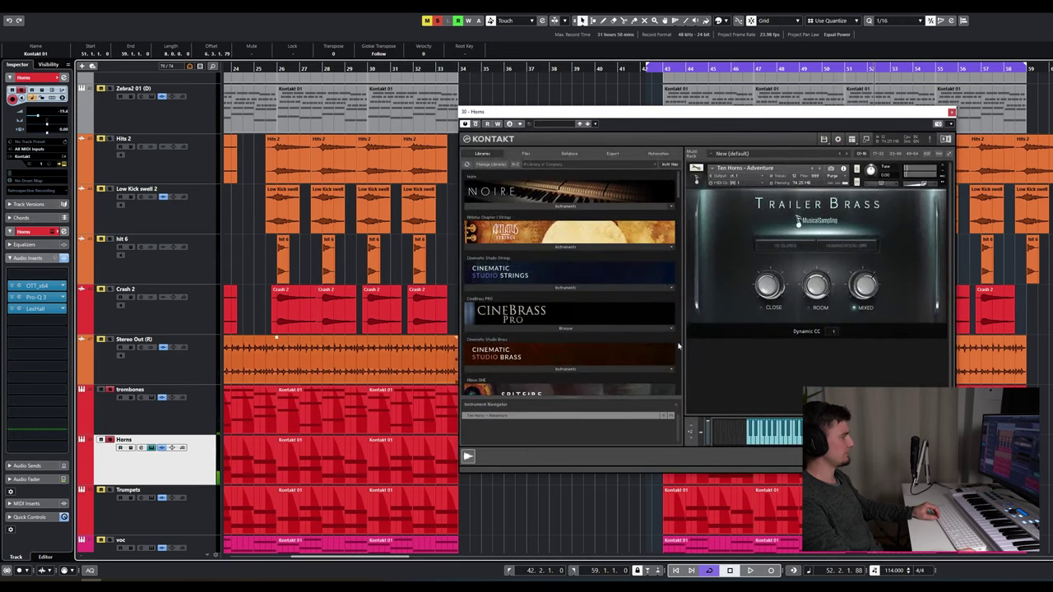
click(952, 112)
scroll(110, 303, down, 4)
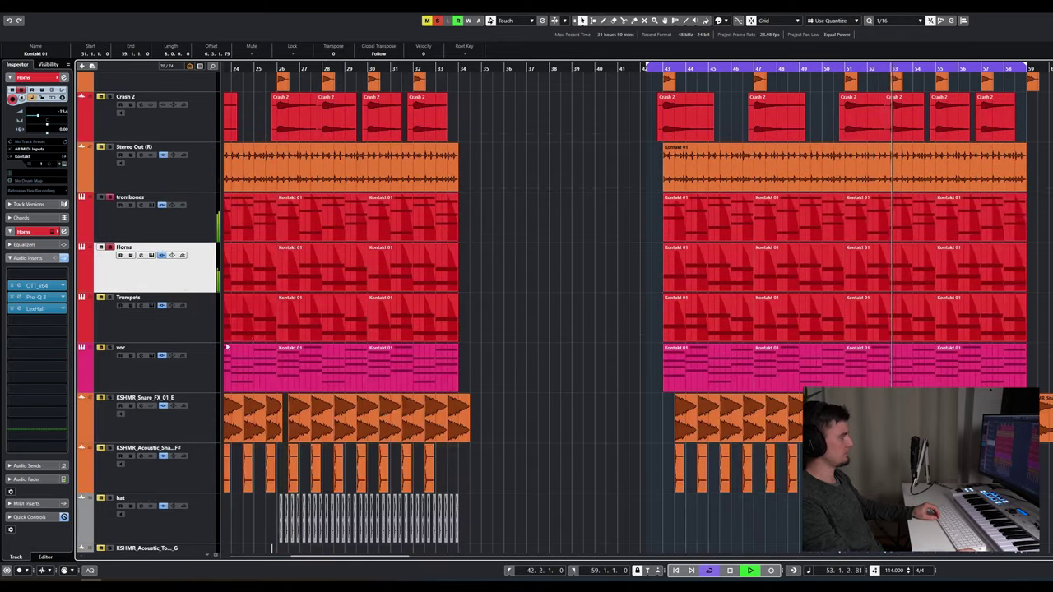
key(space)
Step: Solo only the Trumpets track, audition it, and view its Cinematic Studio Brass instrument in Kontakt
click(113, 334)
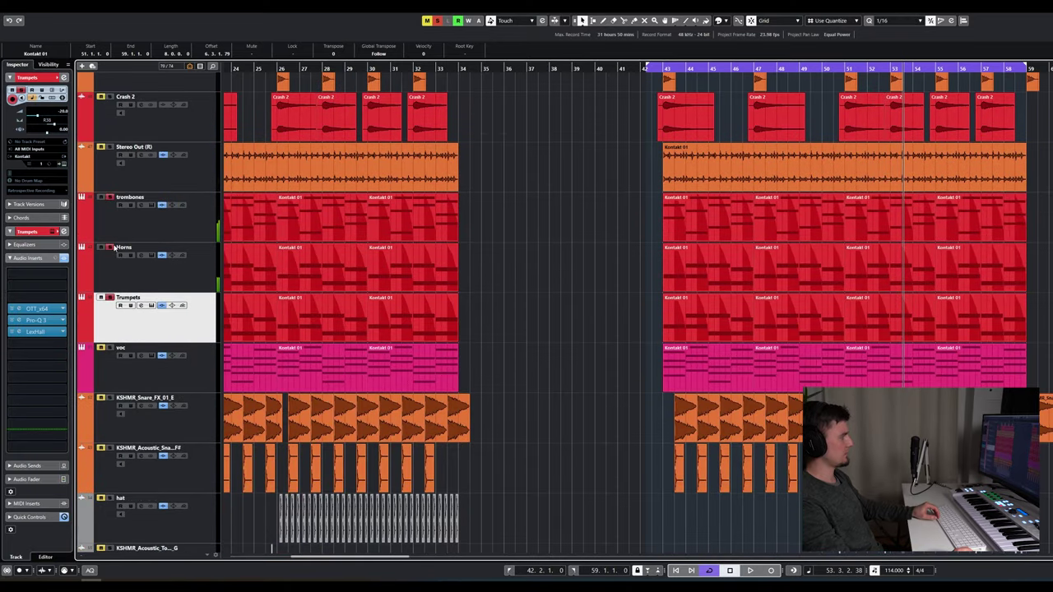
click(110, 185)
click(136, 320)
click(66, 165)
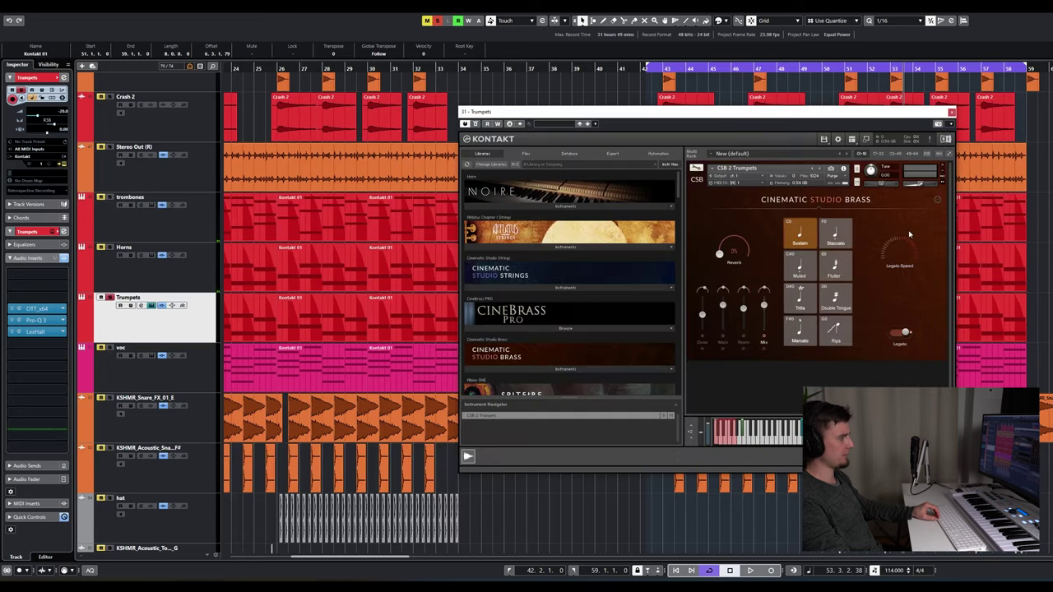
key(space)
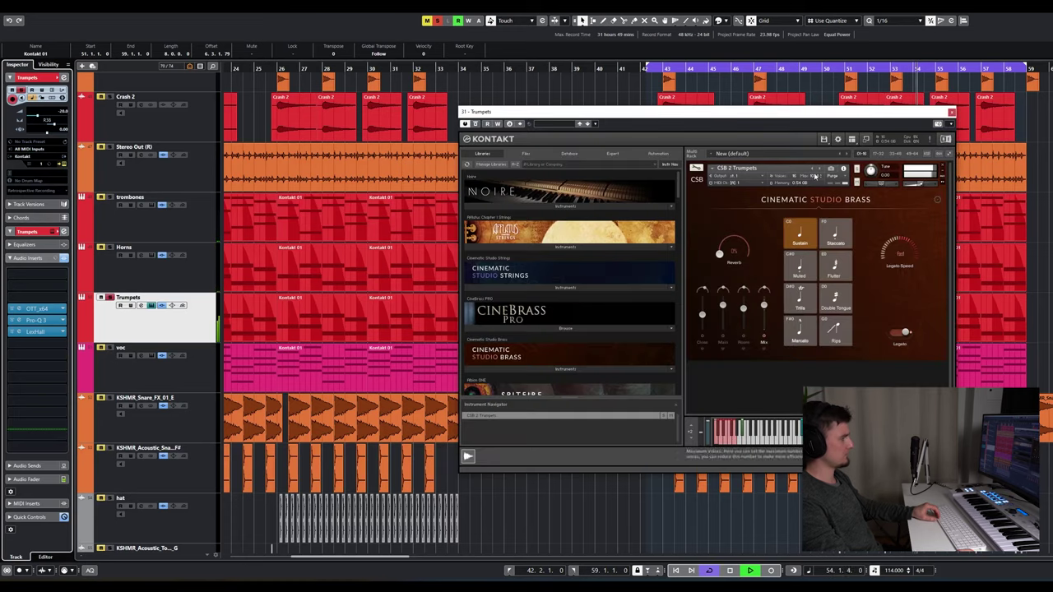
drag(857, 119, 786, 135)
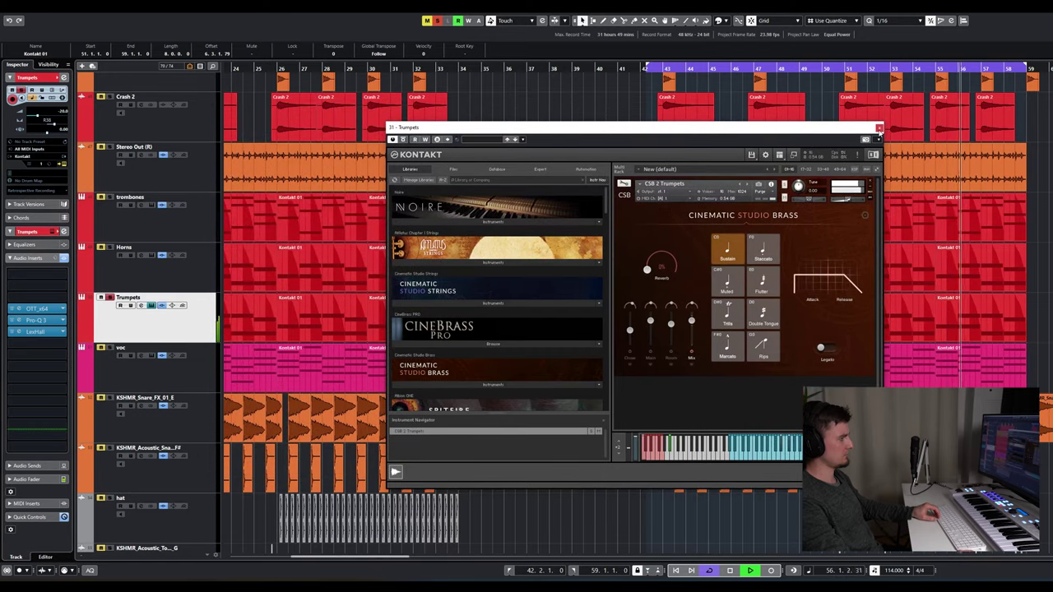
click(878, 128)
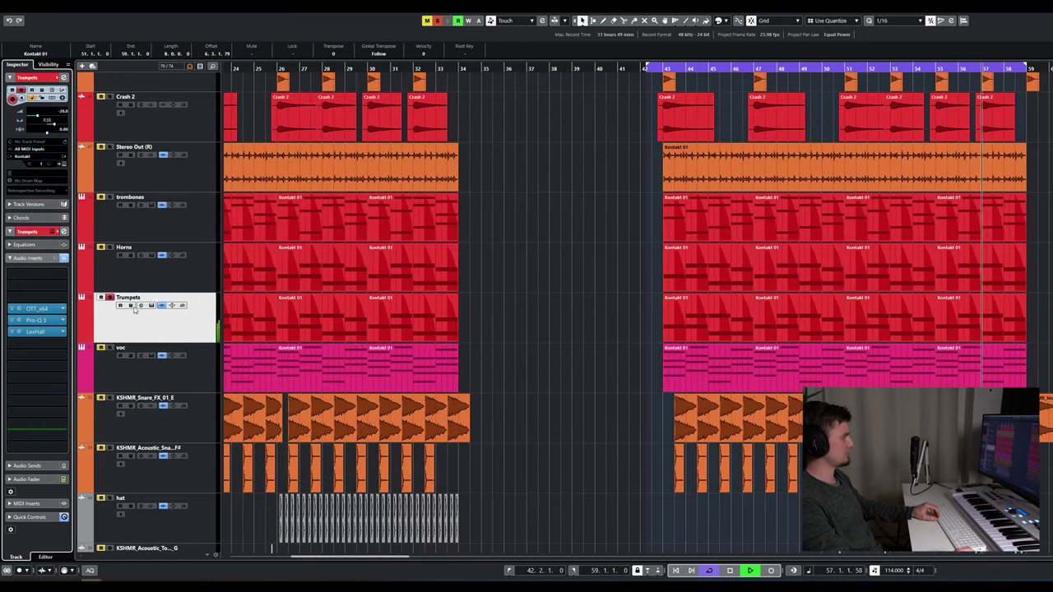
key(space)
Step: Inspect the Trumpets track's OTT, Pro-Q 3 and LexHall inserts and close their windows
click(37, 308)
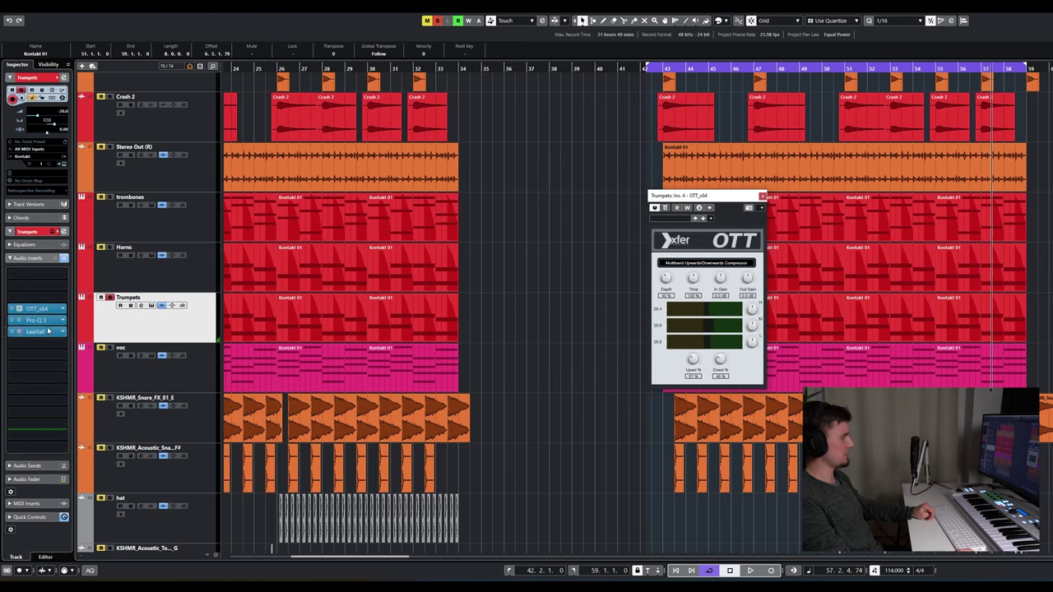
click(37, 320)
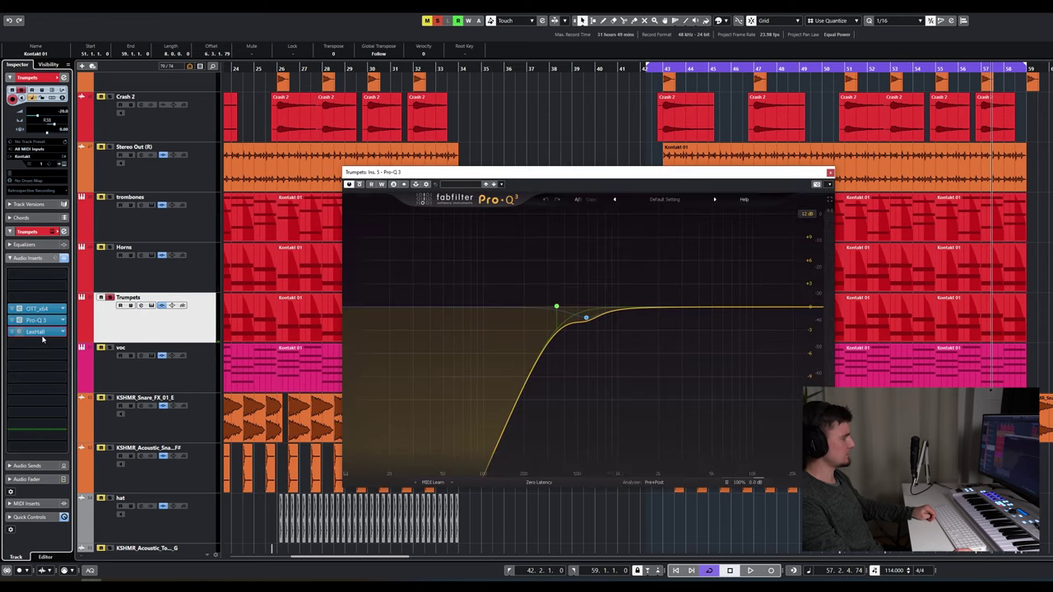
click(37, 331)
click(863, 173)
click(830, 172)
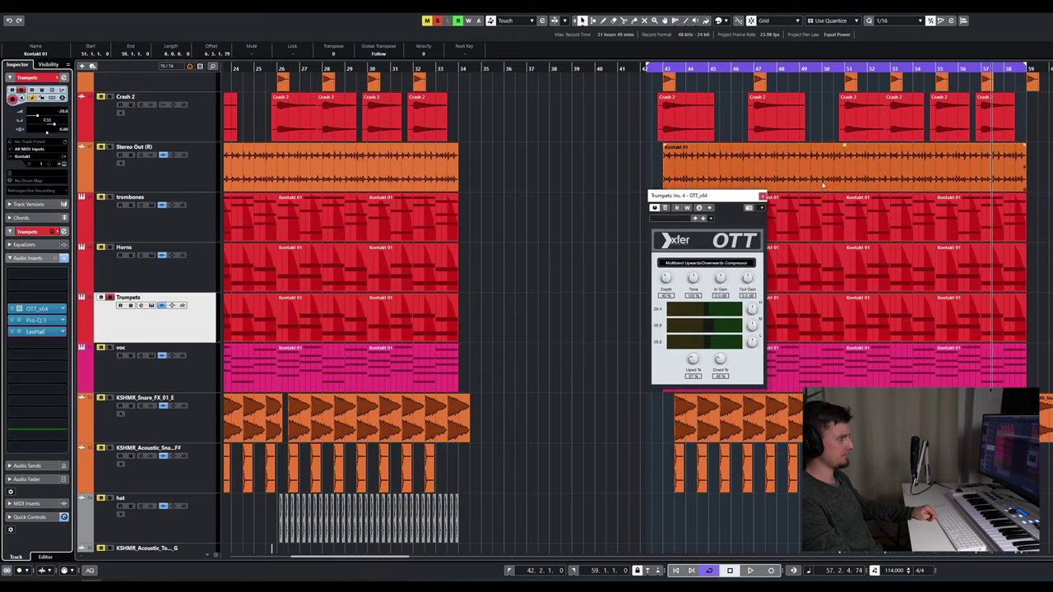
click(762, 196)
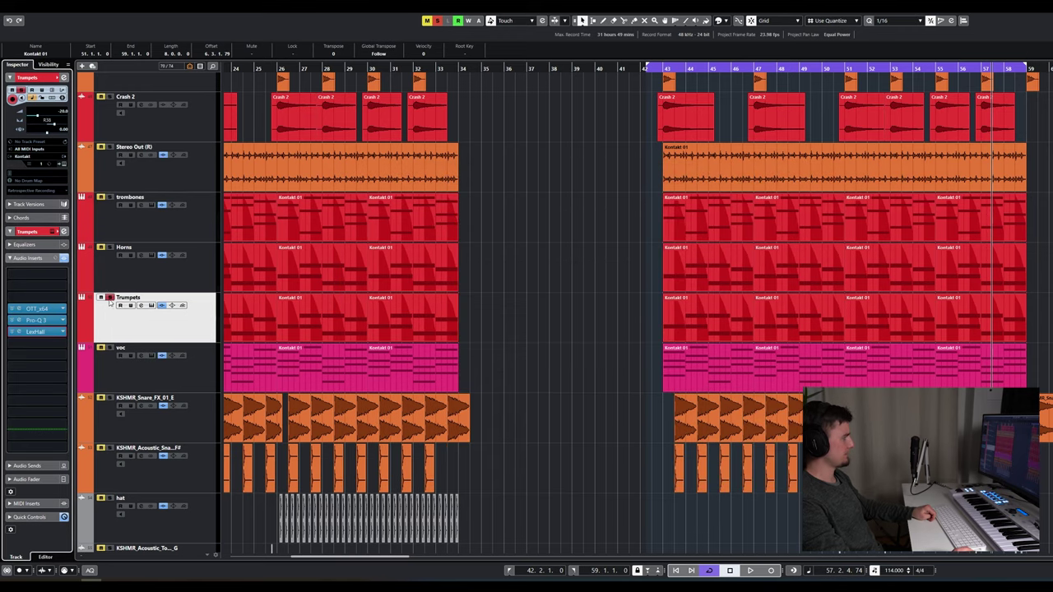
Step: Solo the voc track, audition it from bar 43, and view its choir instruments in Kontakt during playback
click(116, 354)
click(666, 69)
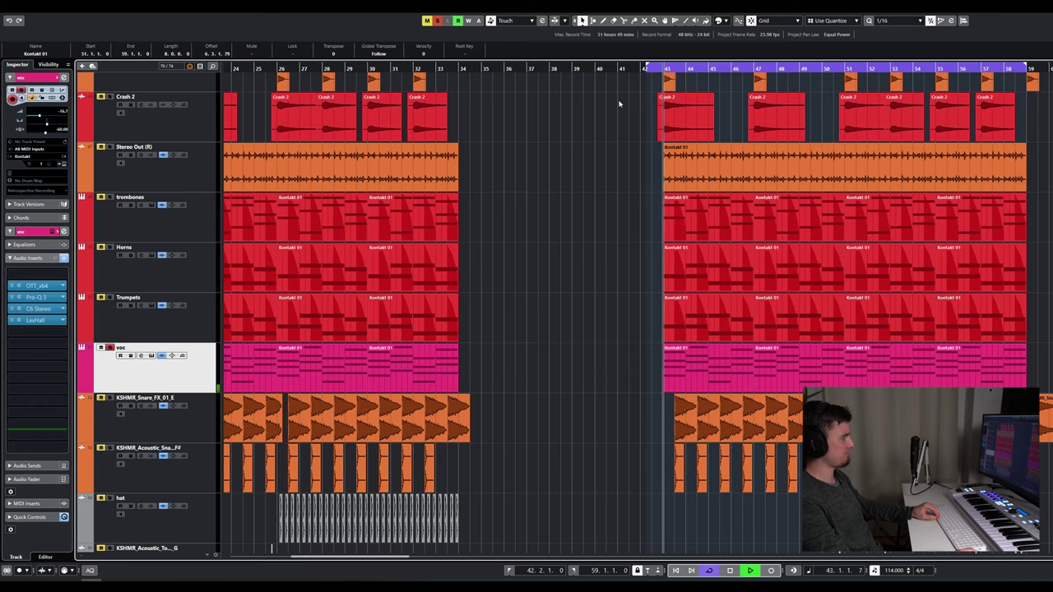
key(ctrl+e)
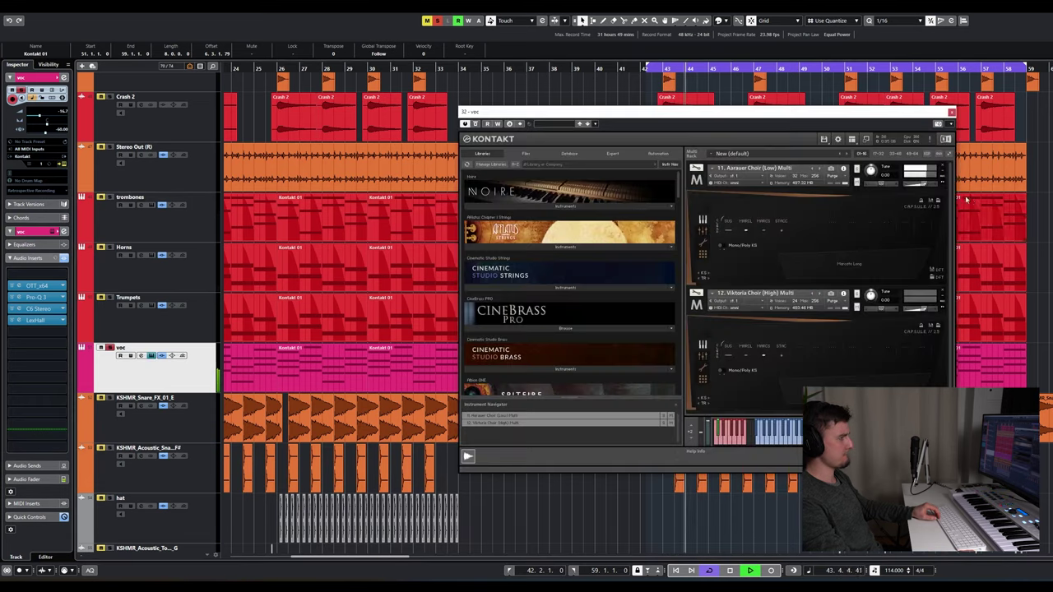
click(951, 113)
key(space)
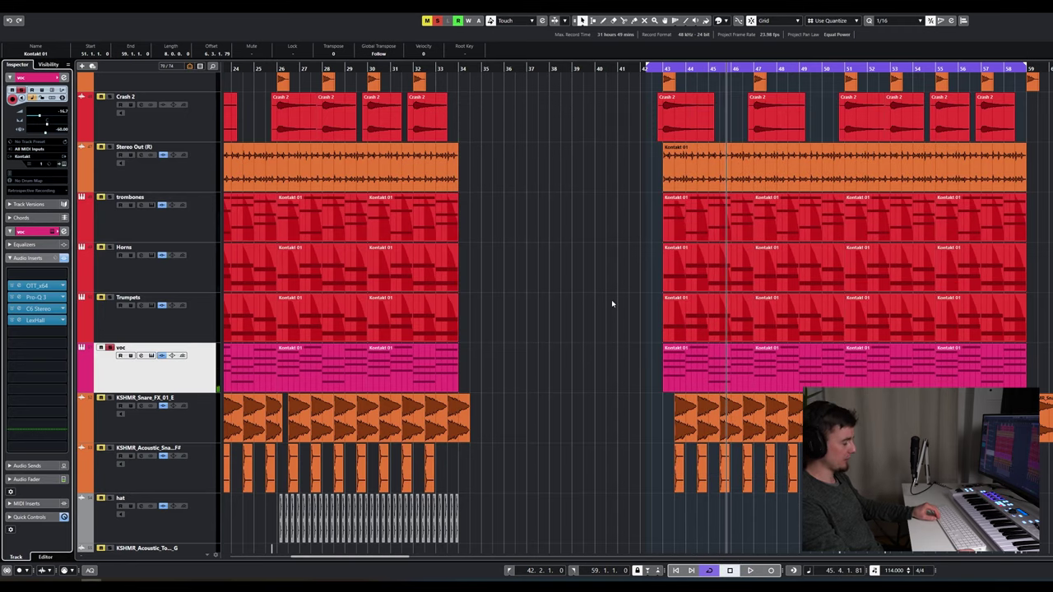
Step: Compare the voc track's sound with its insert effects bypassed and re-enabled during playback
click(63, 258)
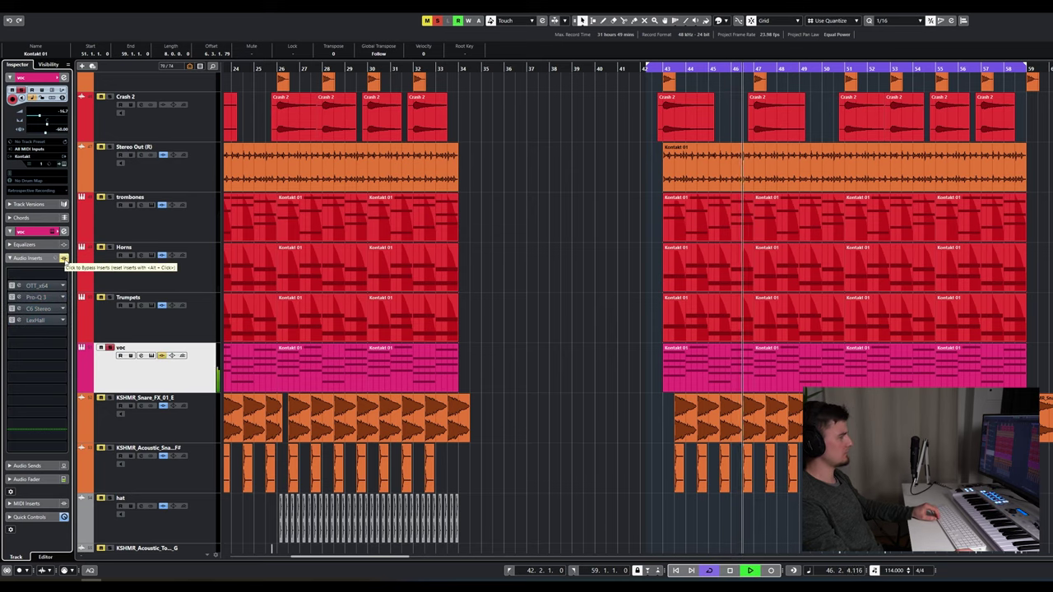
click(64, 258)
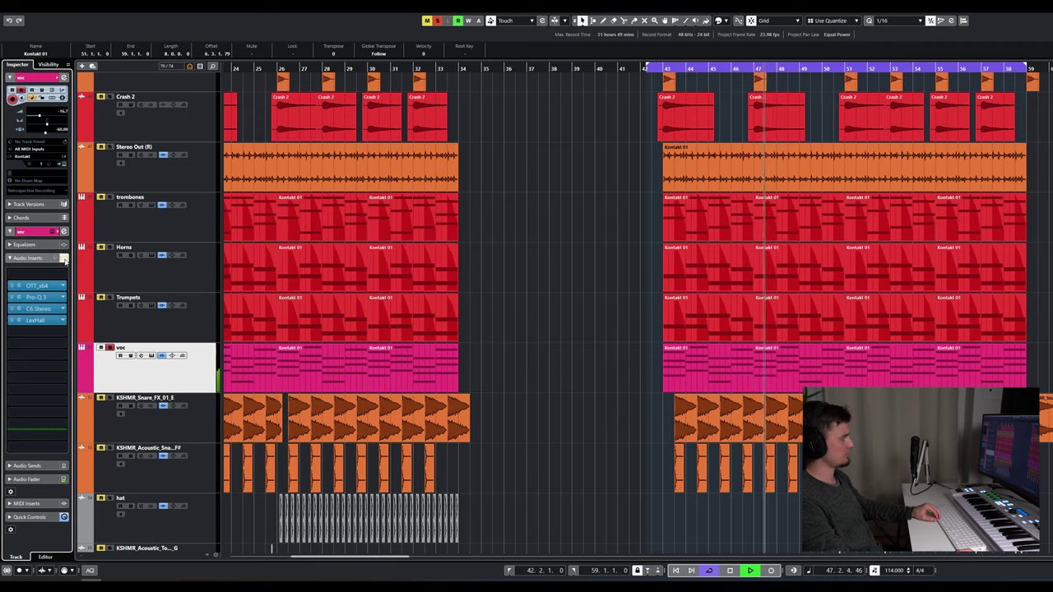
key(space)
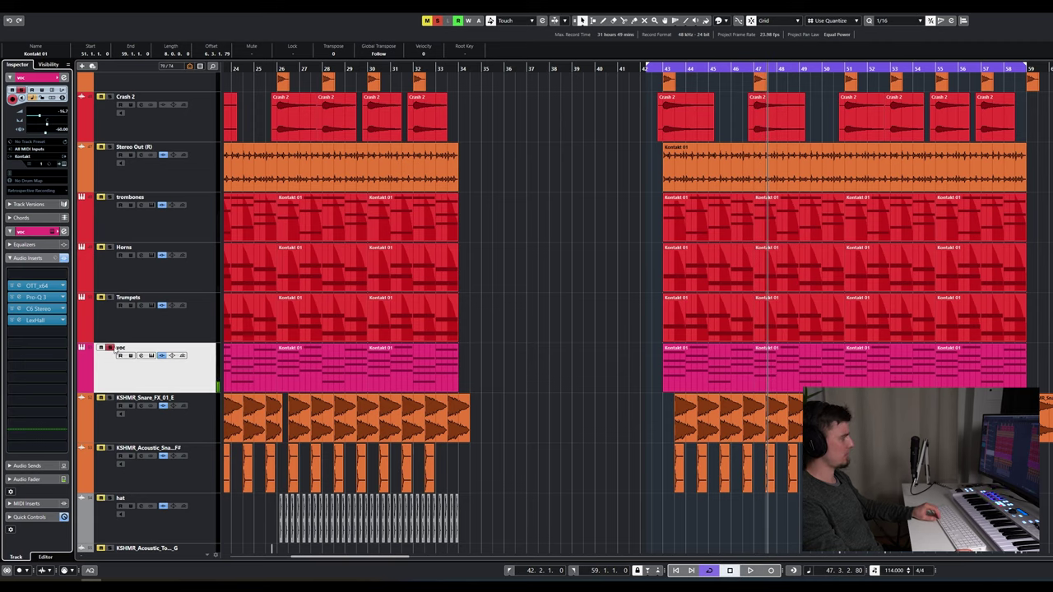
Step: Audition the KSHMR_Snare_FX_01_E track and the KSHMR acoustic snare track below it one after the other, each soloed
click(365, 395)
key(space)
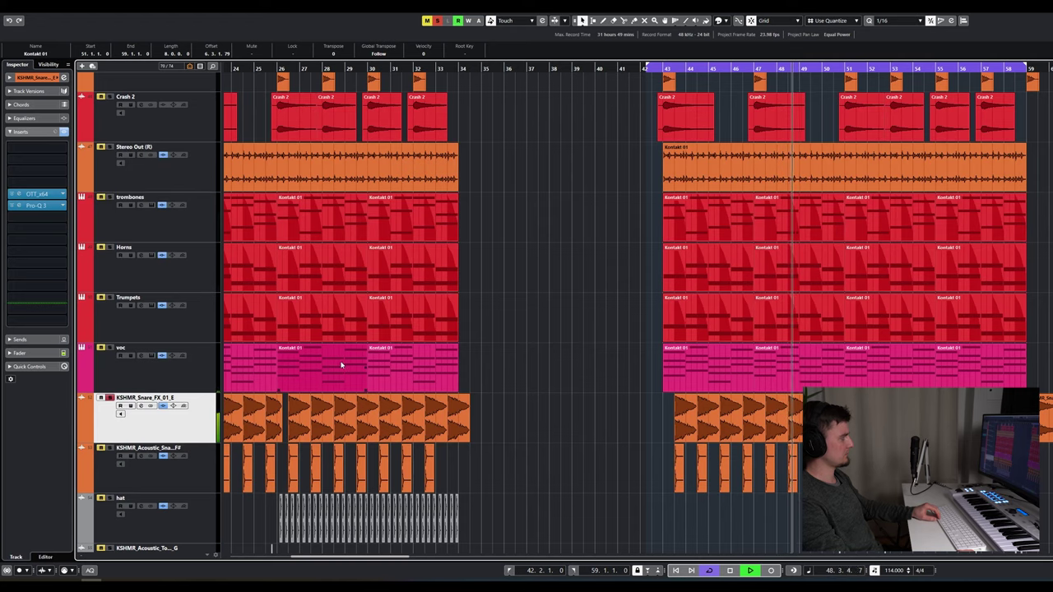
click(416, 367)
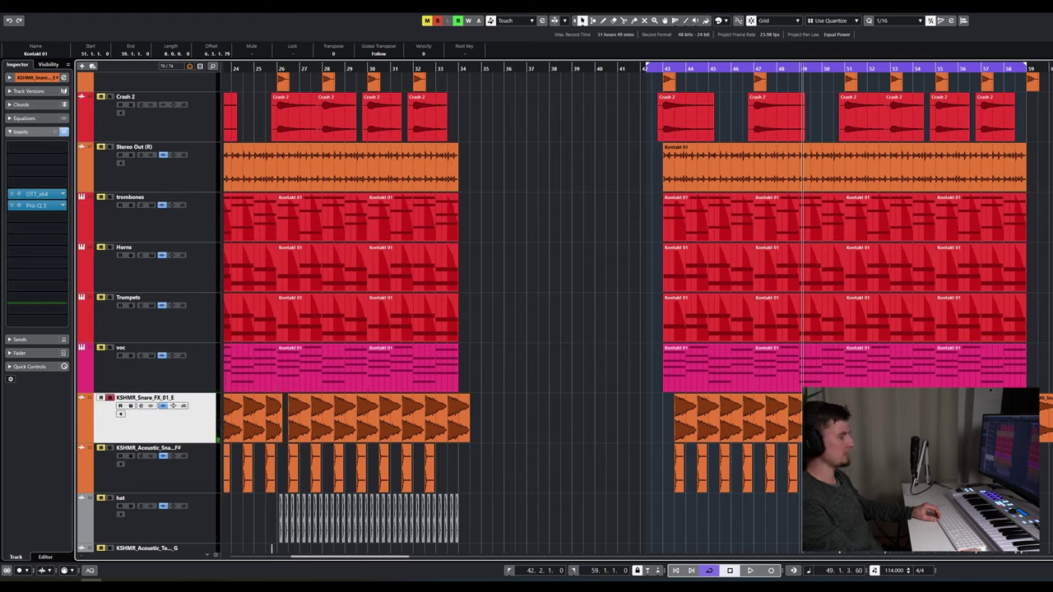
scroll(559, 312, down, 4)
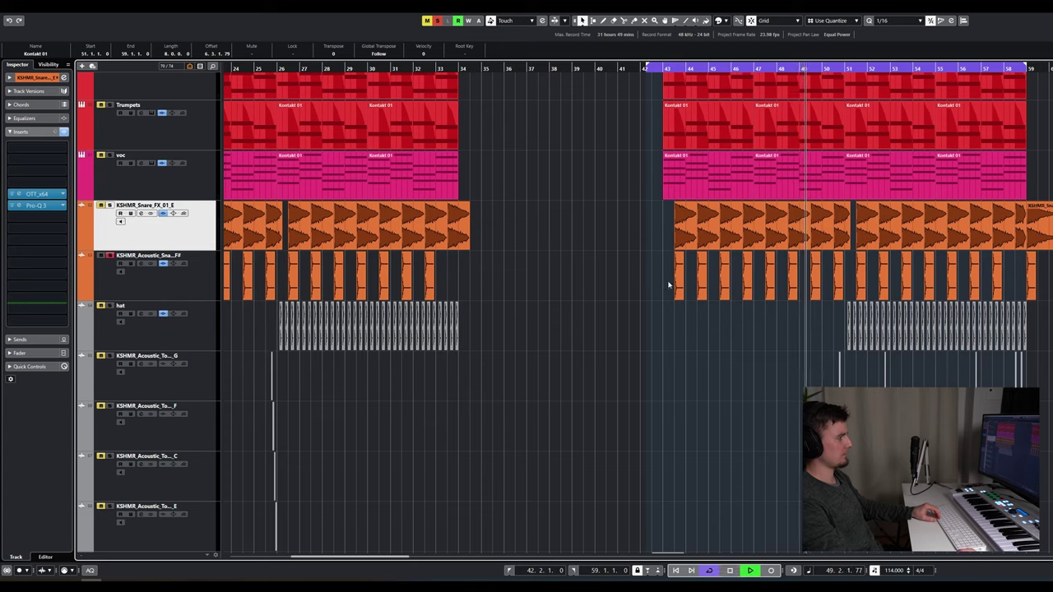
click(184, 293)
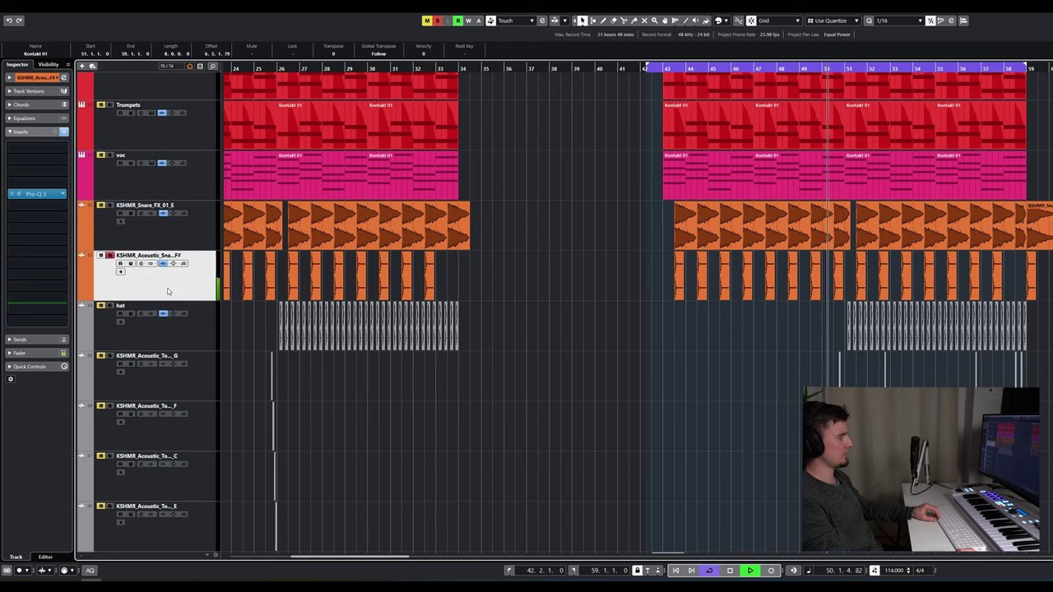
key(space)
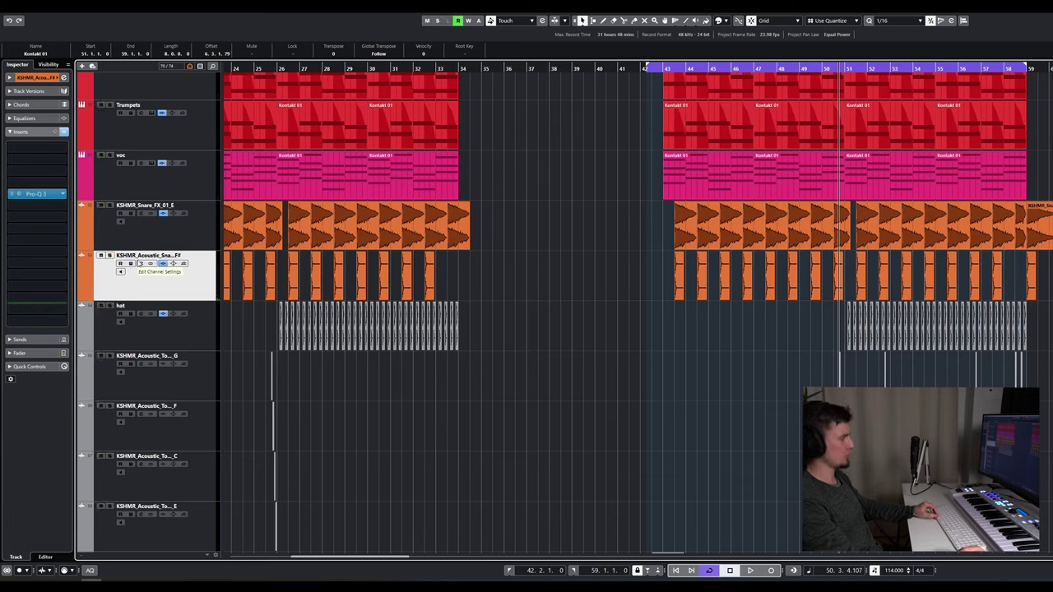
Step: Audition the hat track soloed and play the full mix from about bar 50 to hear it in context
click(191, 330)
key(space)
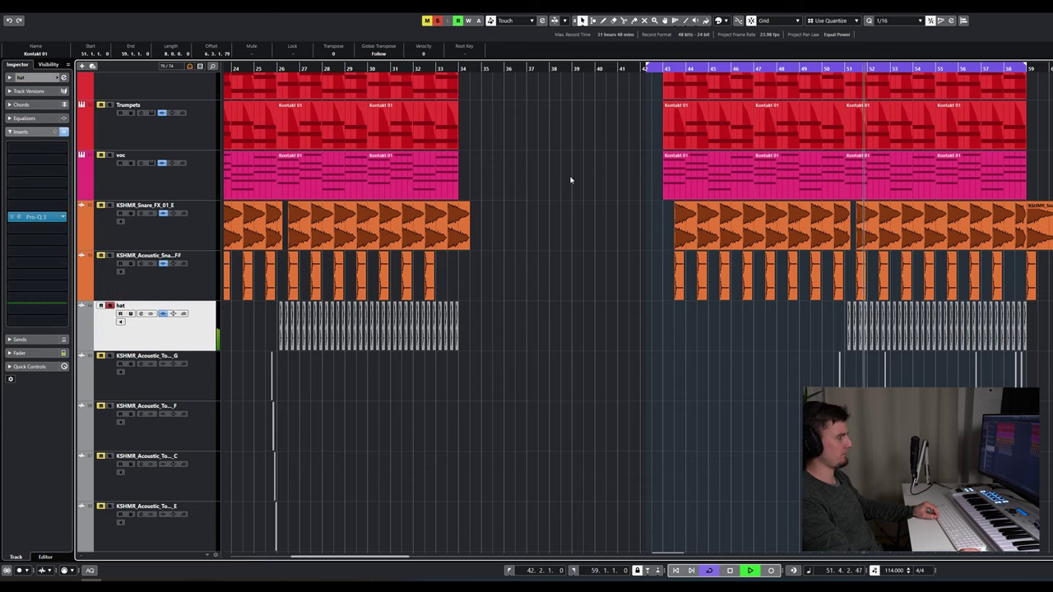
key(space)
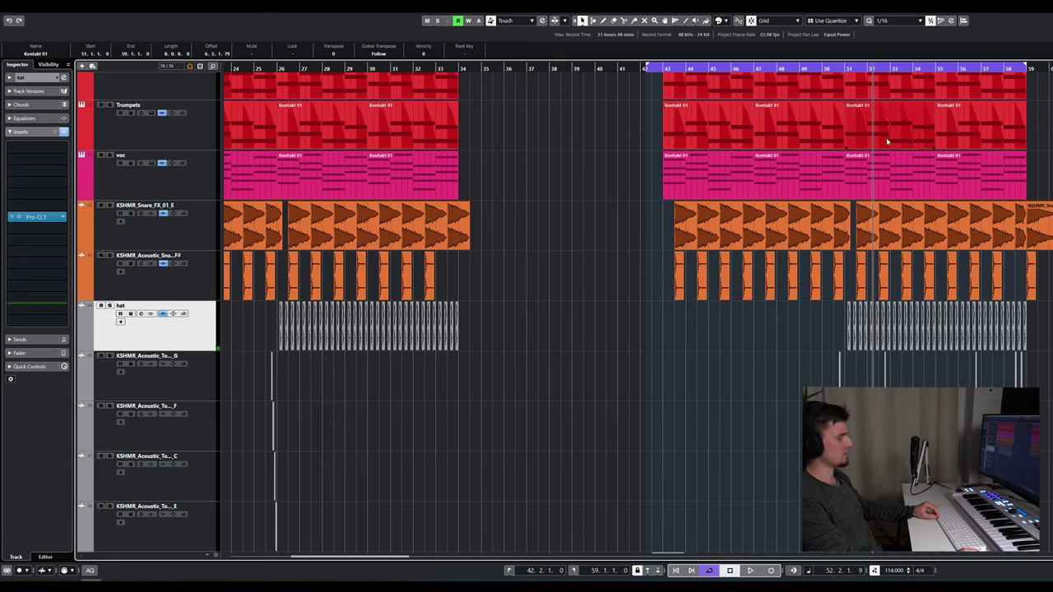
click(827, 69)
key(space)
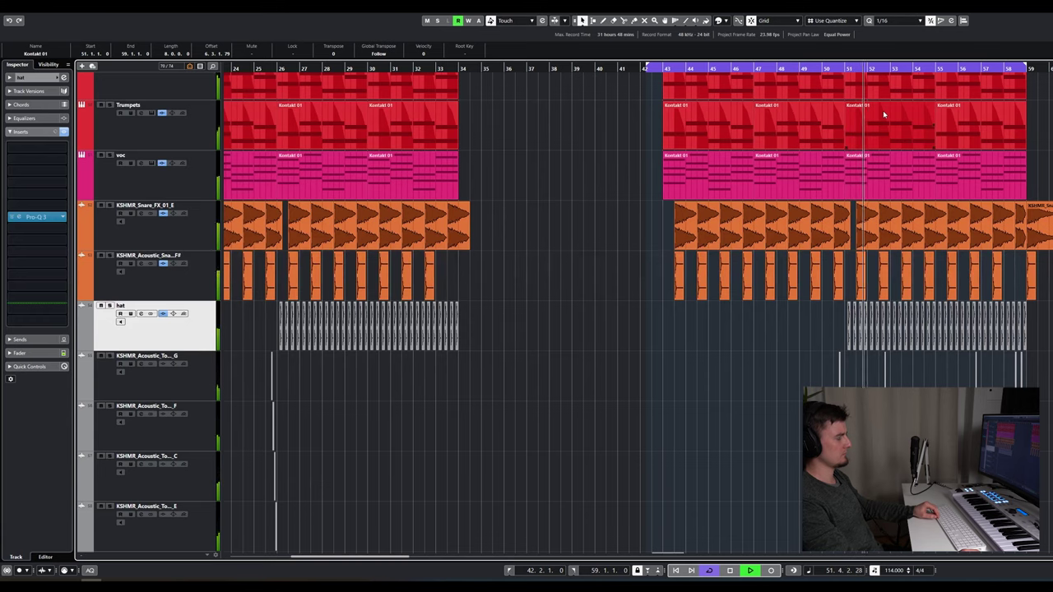
key(space)
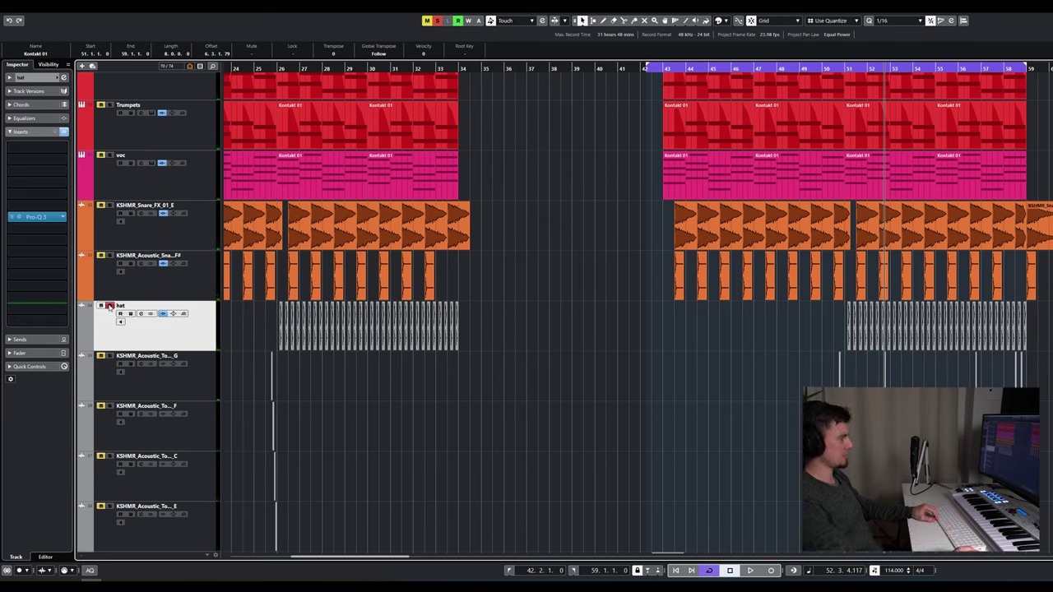
click(109, 306)
Step: Select the four KSHMR acoustic tom tracks, solo them together, and audition their fills from about bar 50
click(172, 386)
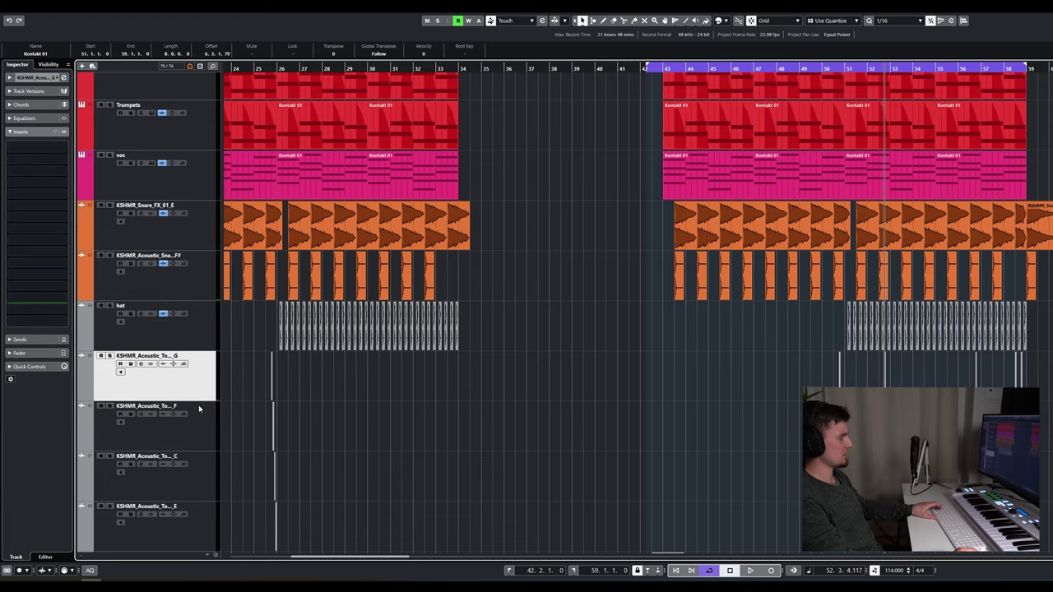
scroll(210, 416, down, 4)
shift+click(203, 349)
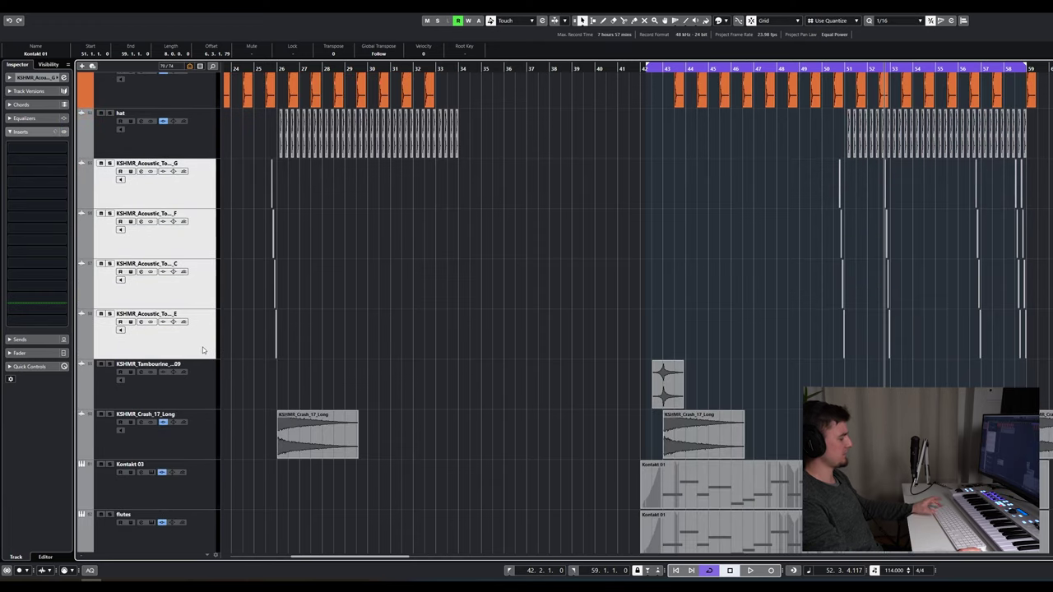
key(s)
key(h)
key(h)
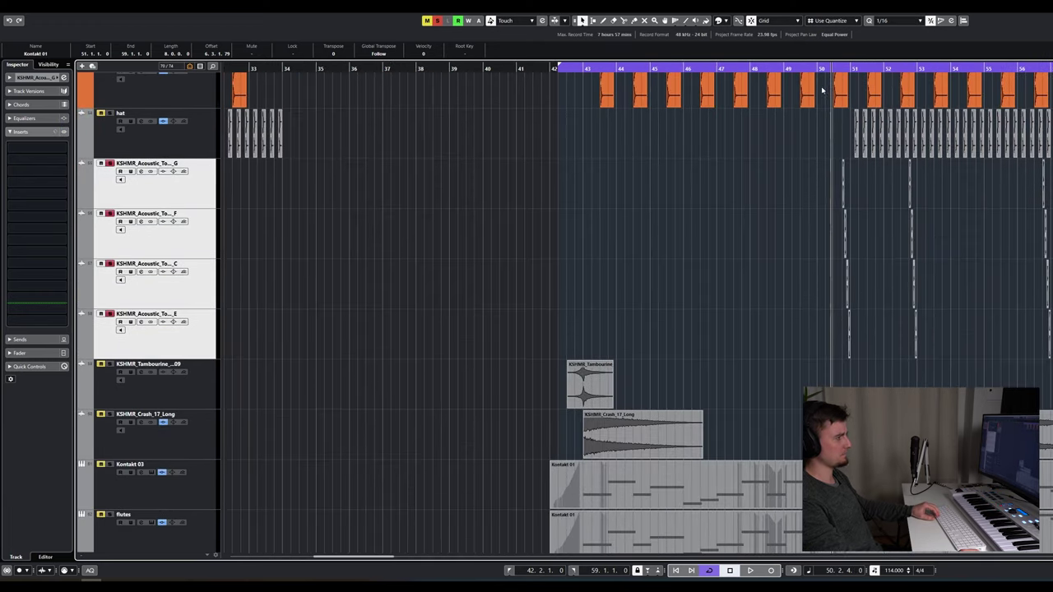
key(space)
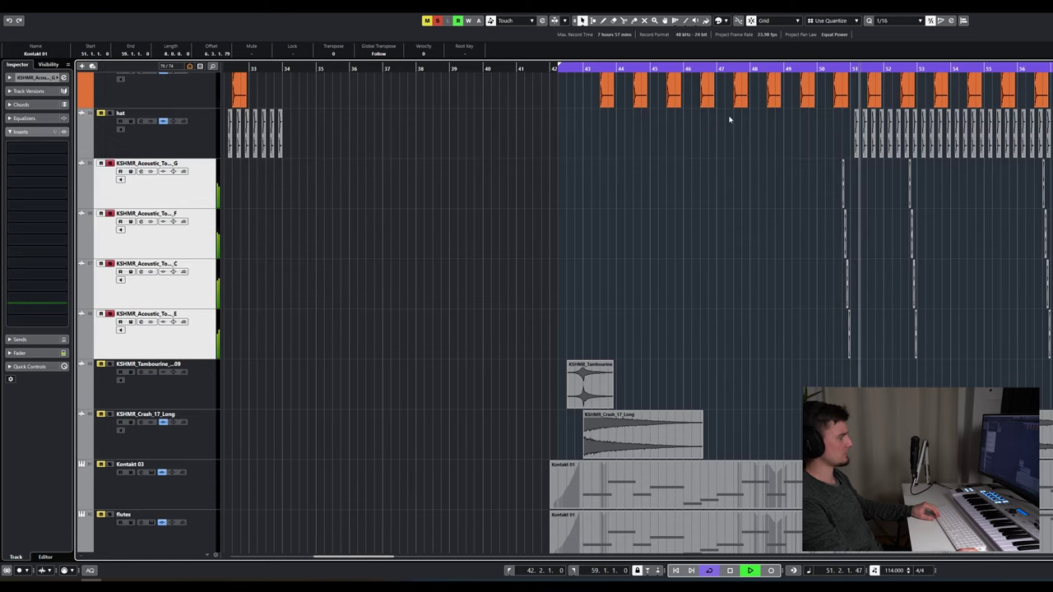
key(space)
key(KP_Add)
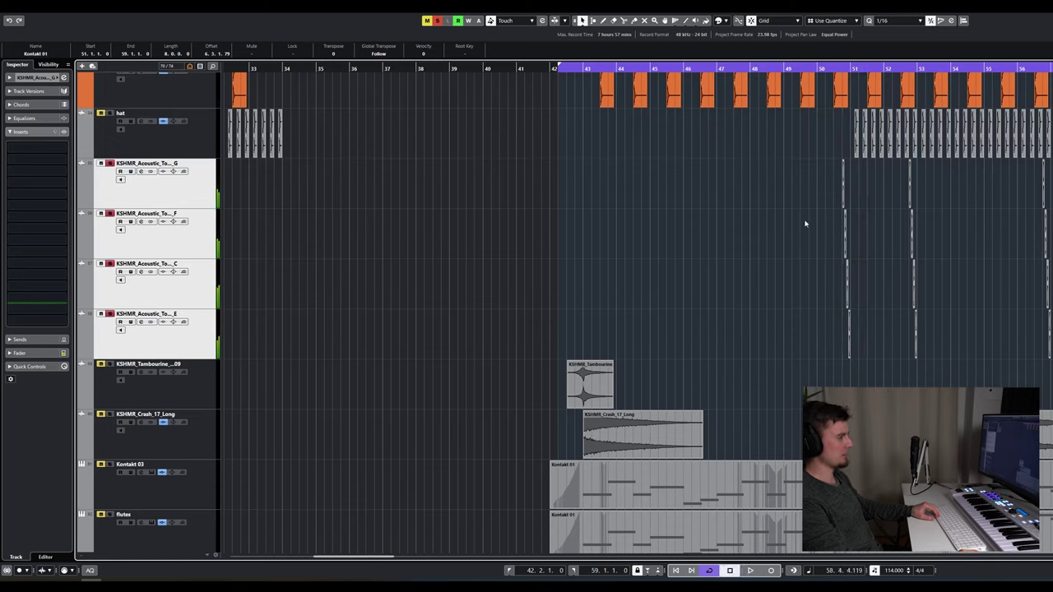
Step: Select the toms group track to review its inserts and replay the soloed tom fill from about bar 50
scroll(804, 224, down, 5)
click(125, 527)
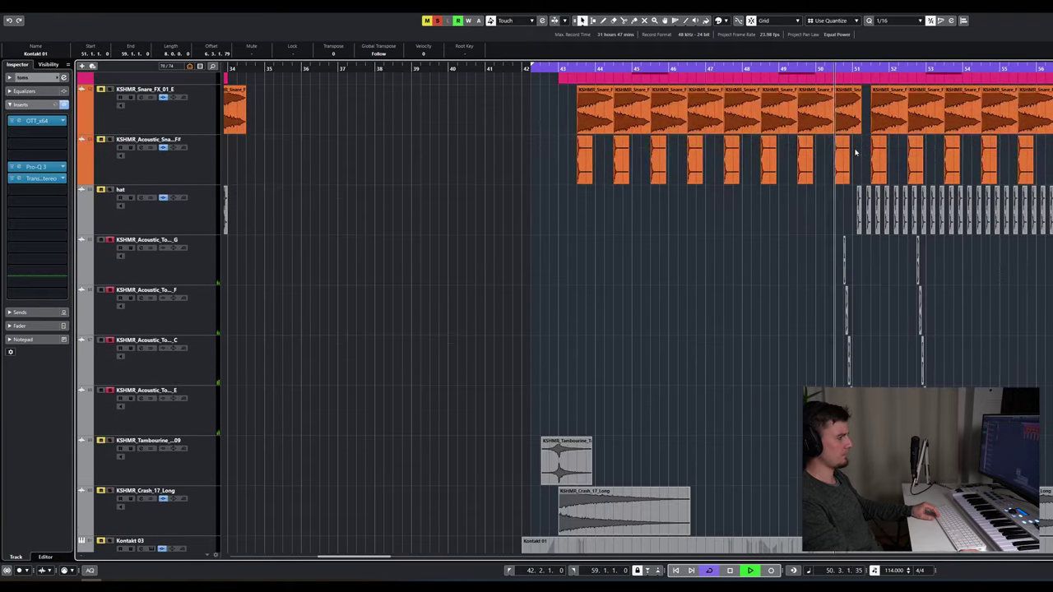
key(space)
Step: Reselect only the four acoustic tom tracks and turn off their solo
drag(202, 275, 208, 405)
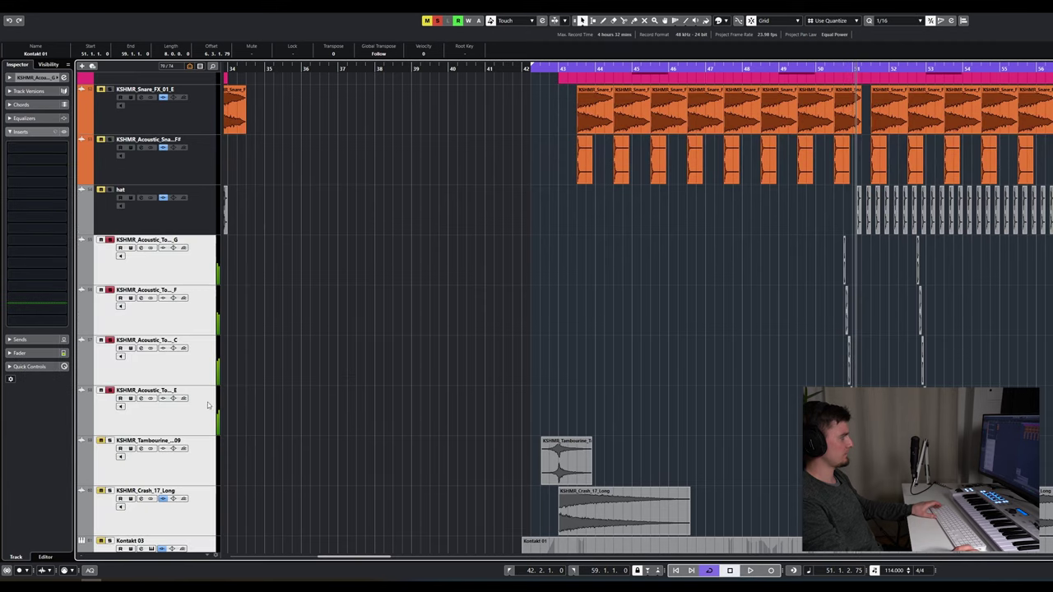
click(197, 263)
shift+click(213, 425)
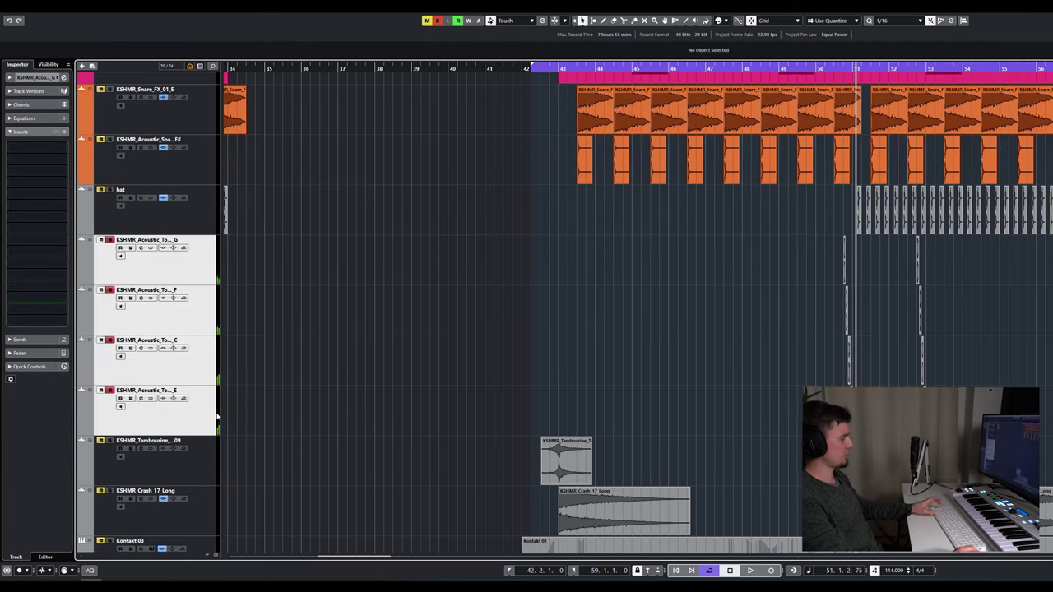
key(s)
Step: Solo the KSHMR tambourine track and audition its clip from just before bar 43
scroll(482, 371, down, 2)
click(120, 351)
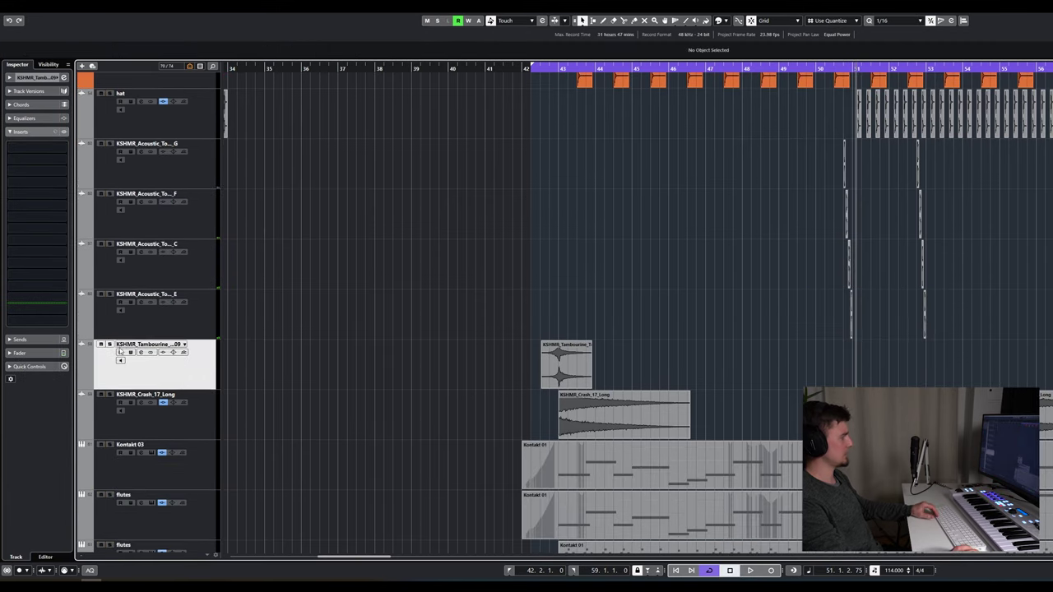
click(548, 68)
key(space)
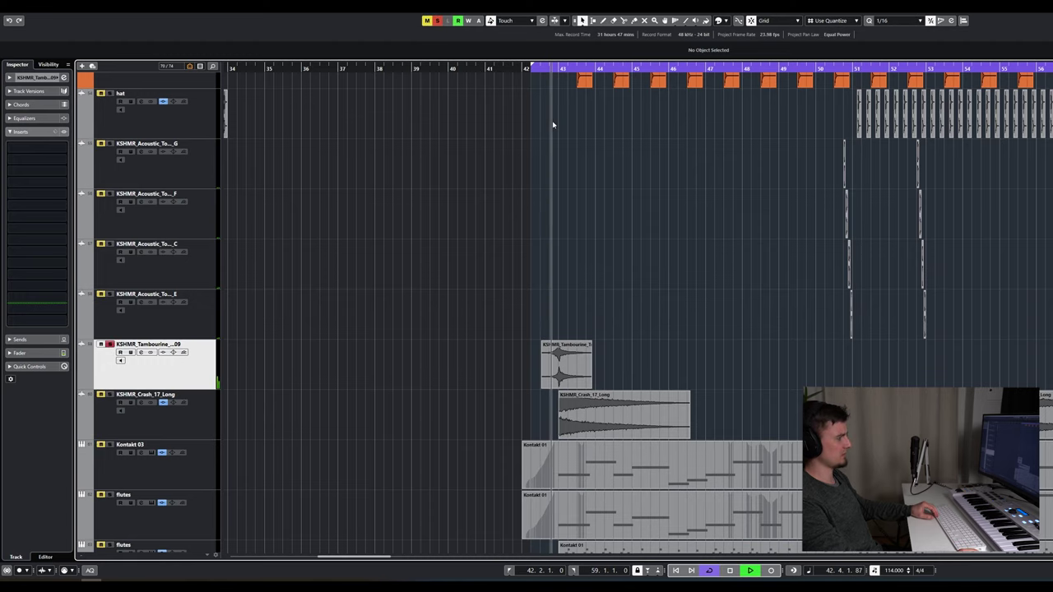
key(space)
Step: Switch the solo to the KSHMR_Crash_17_Long track and audition its first crash from bar 43
click(109, 345)
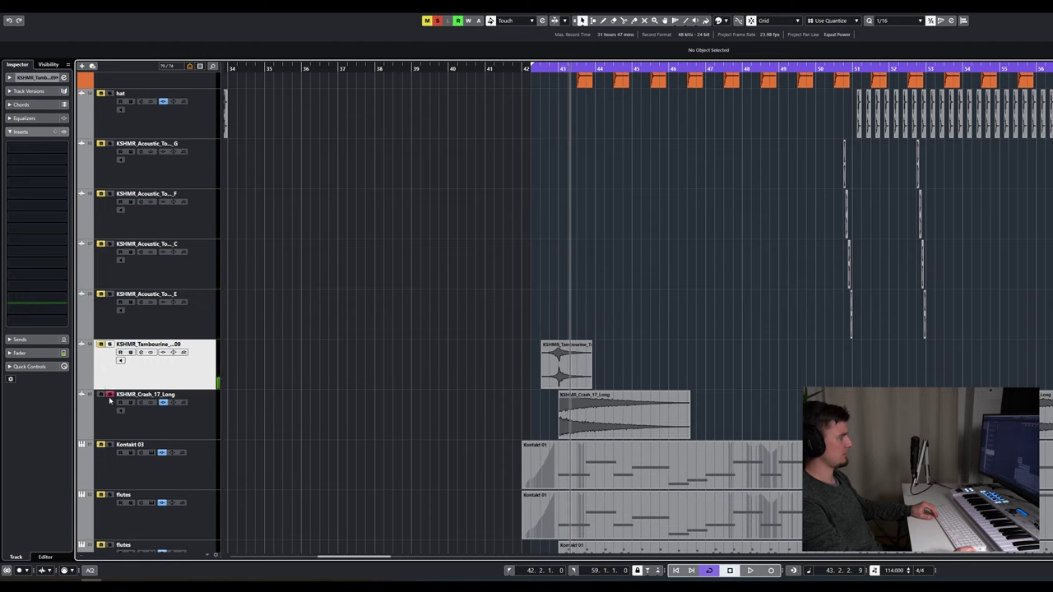
click(110, 401)
click(559, 68)
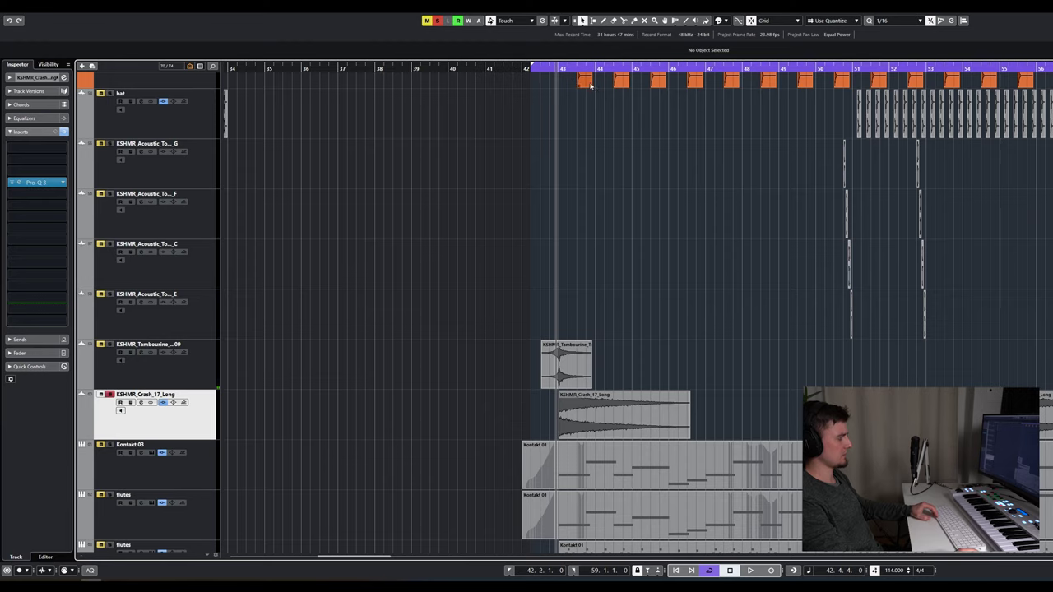
key(space)
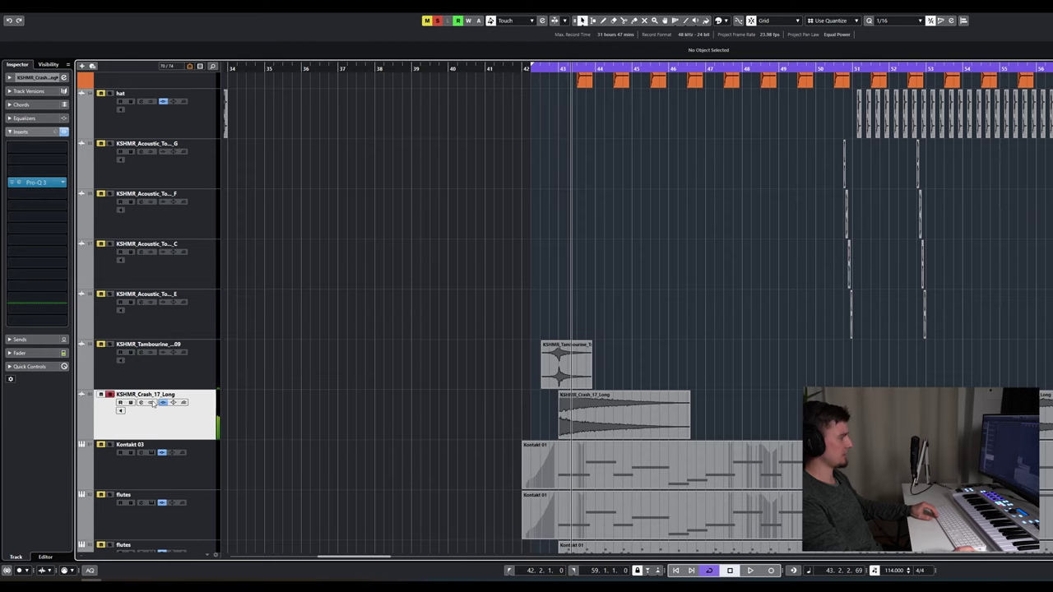
Step: Solo the Kontakt 03 track, audition it from bar 43, and view its instrument in Kontakt
scroll(282, 340, down, 5)
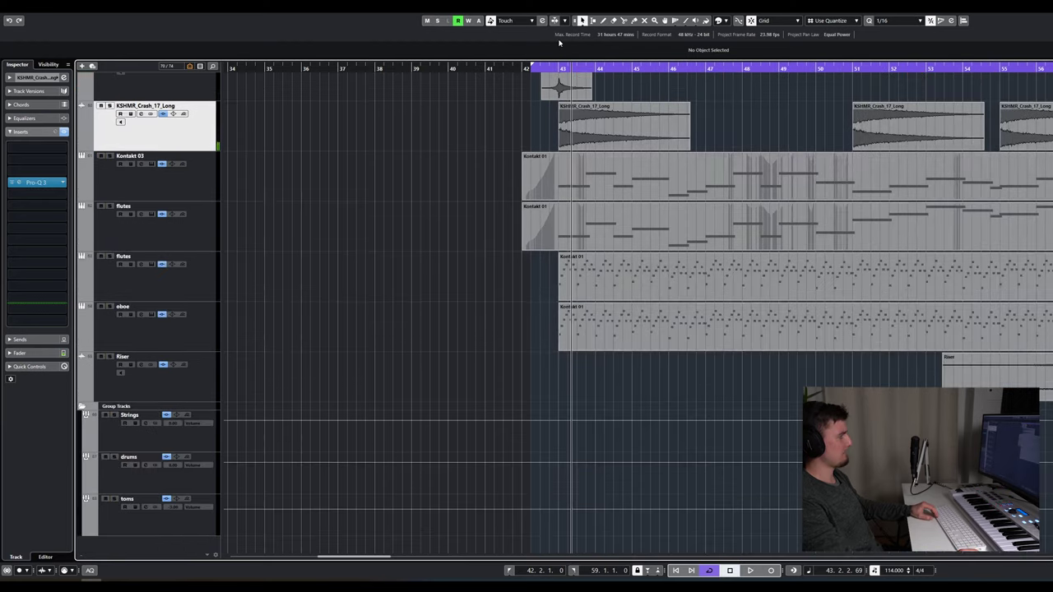
click(558, 67)
key(g)
click(166, 186)
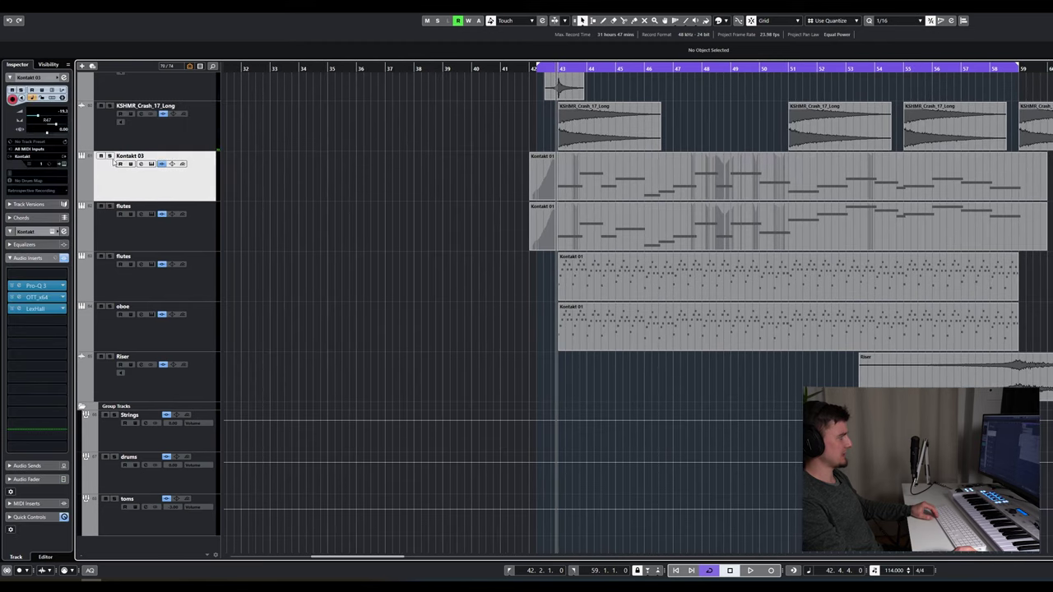
key(space)
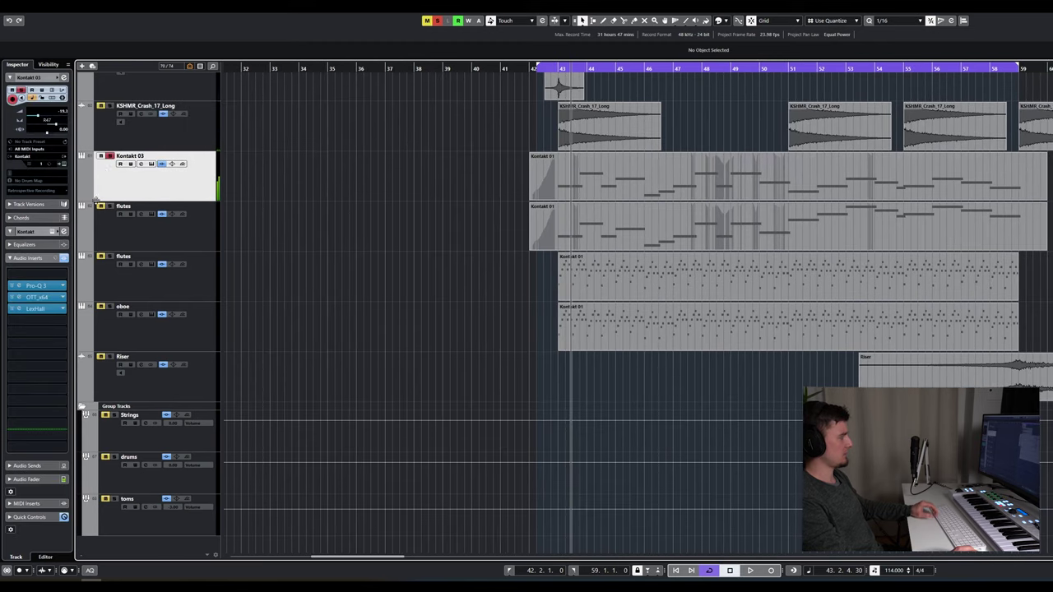
click(64, 164)
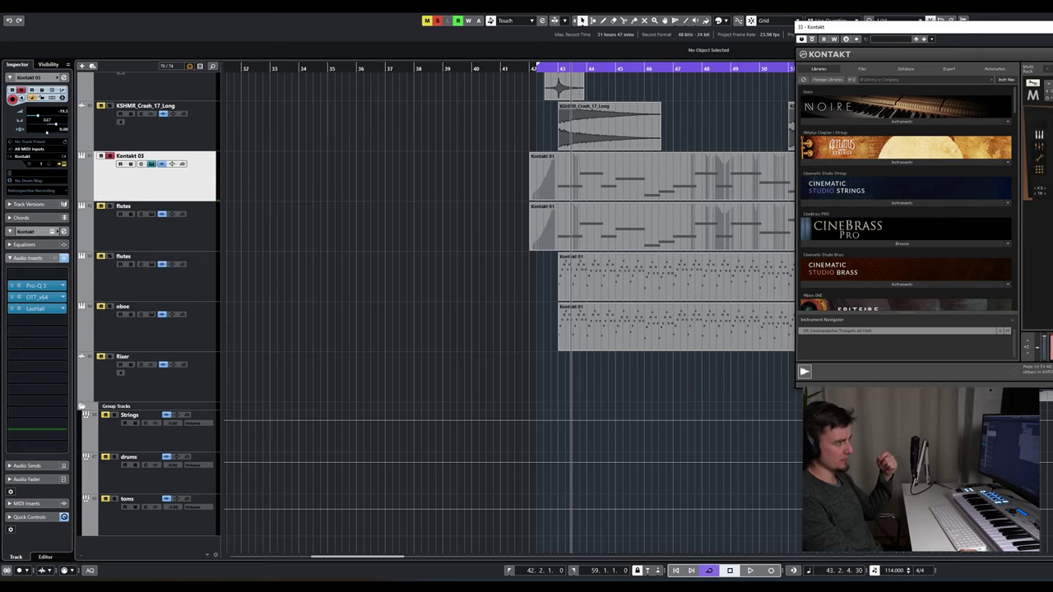
key(Escape)
Step: Switch the solo to the upper flutes track and audition its clip from bar 43
click(109, 207)
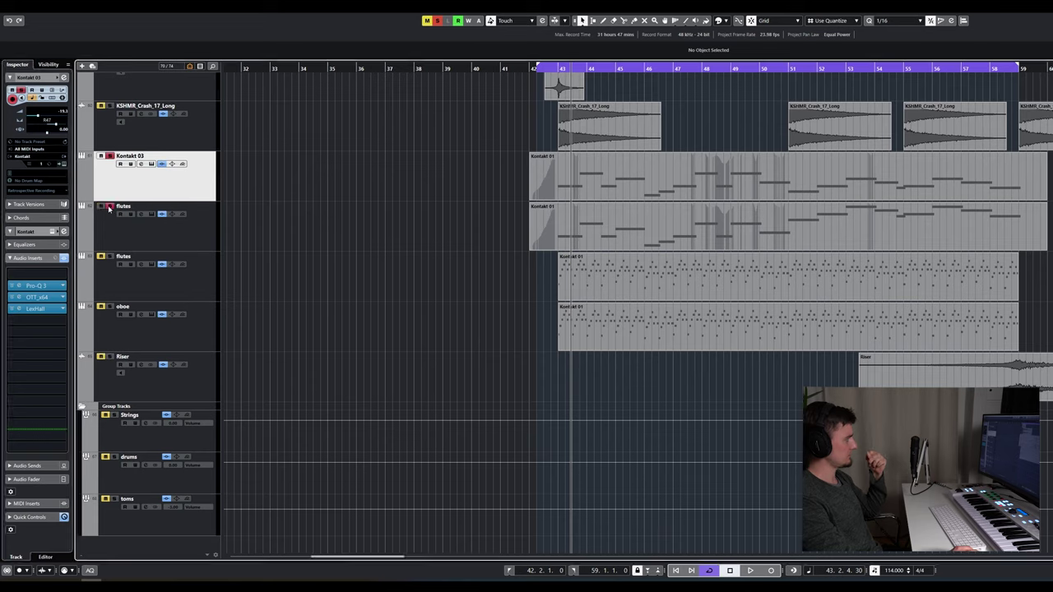
click(147, 232)
key(space)
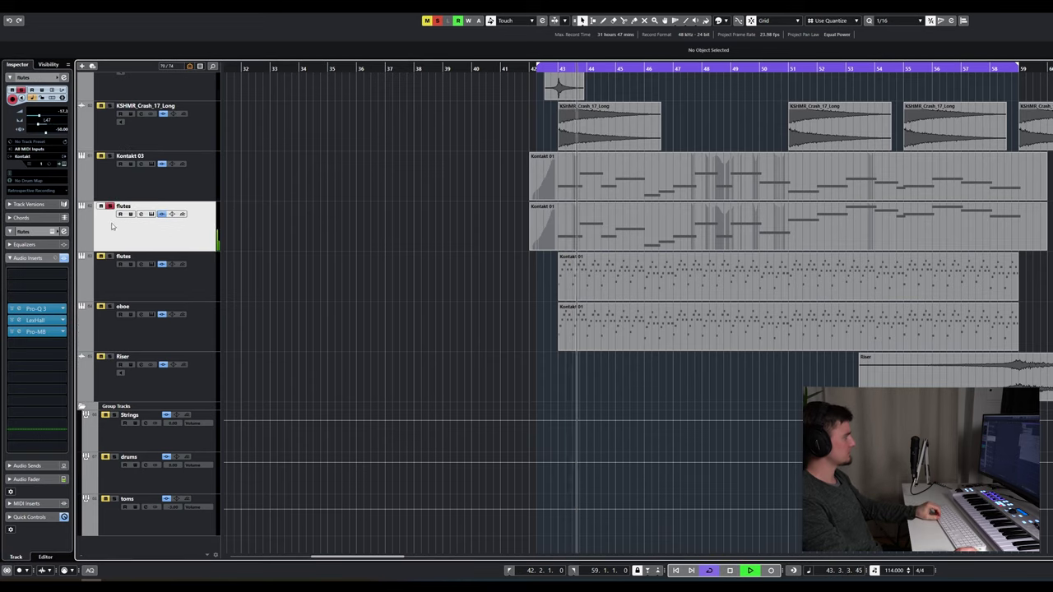
Step: Switch the solo to the second flutes track and audition its short-note clip from bar 43
click(105, 258)
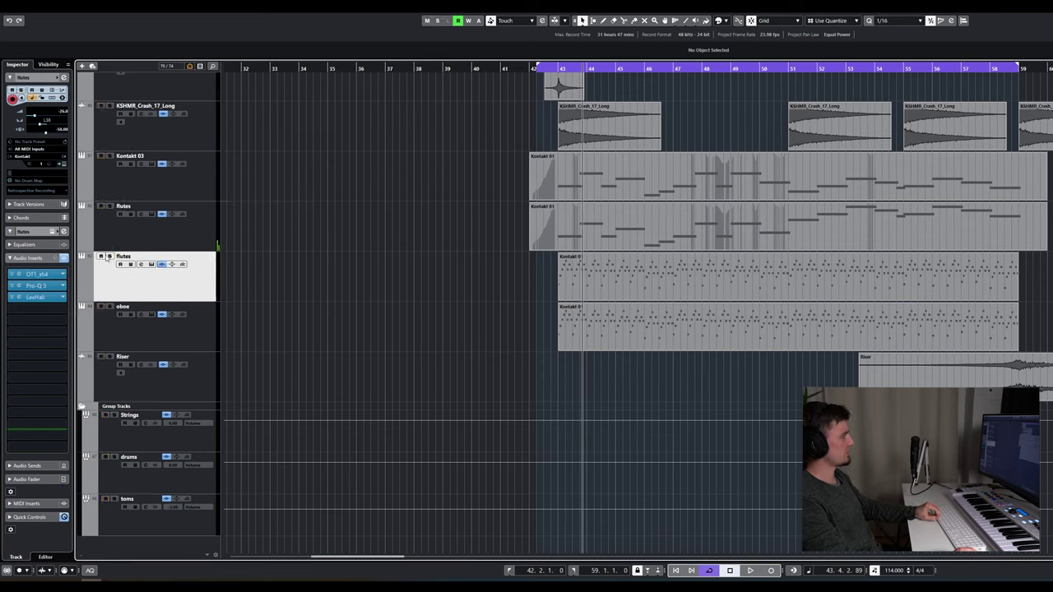
click(560, 69)
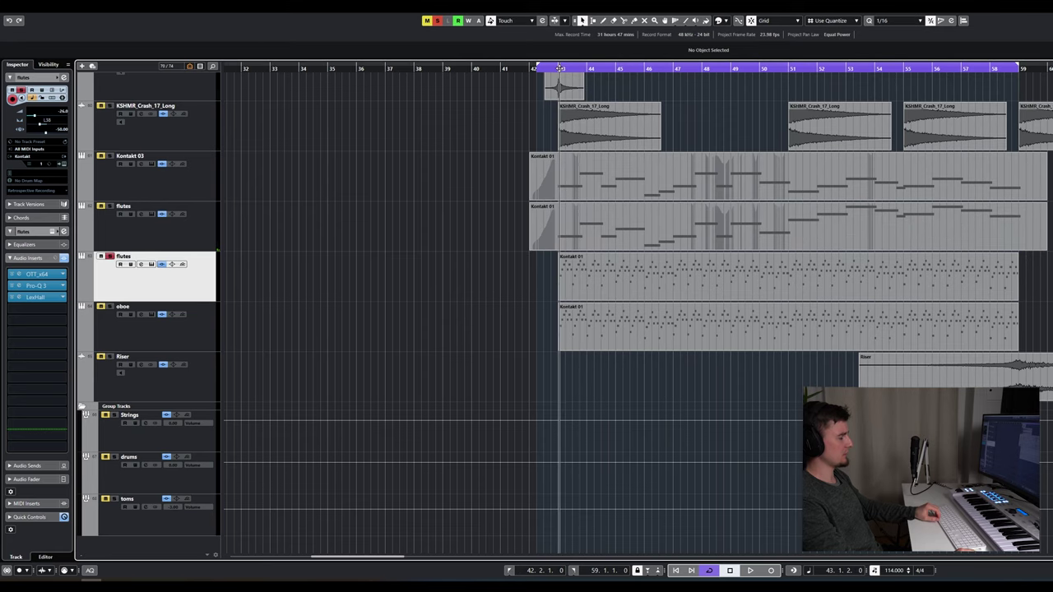
scroll(758, 219, up, 15)
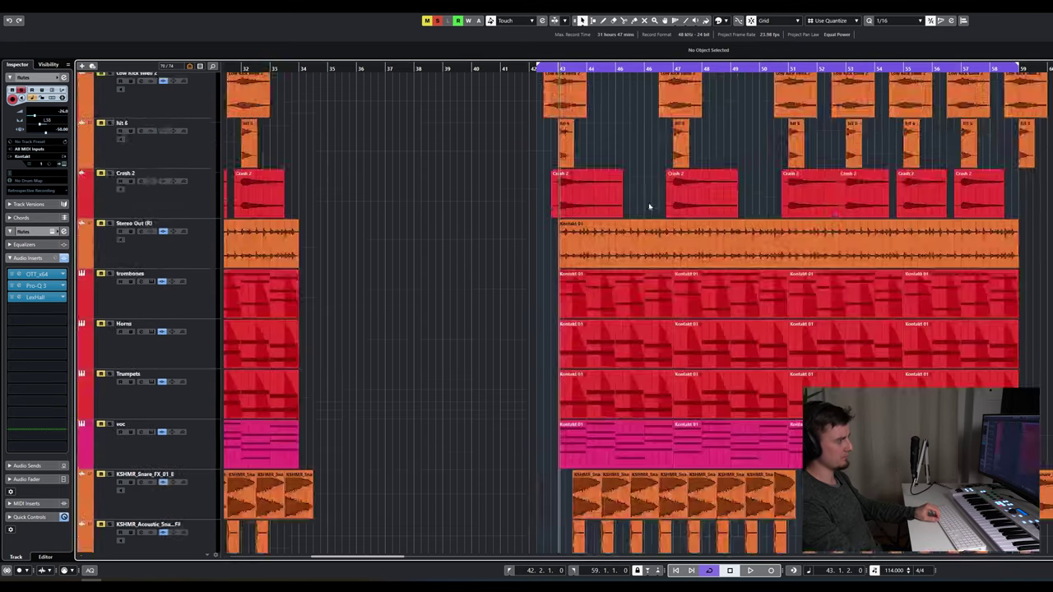
scroll(758, 218, down, 10)
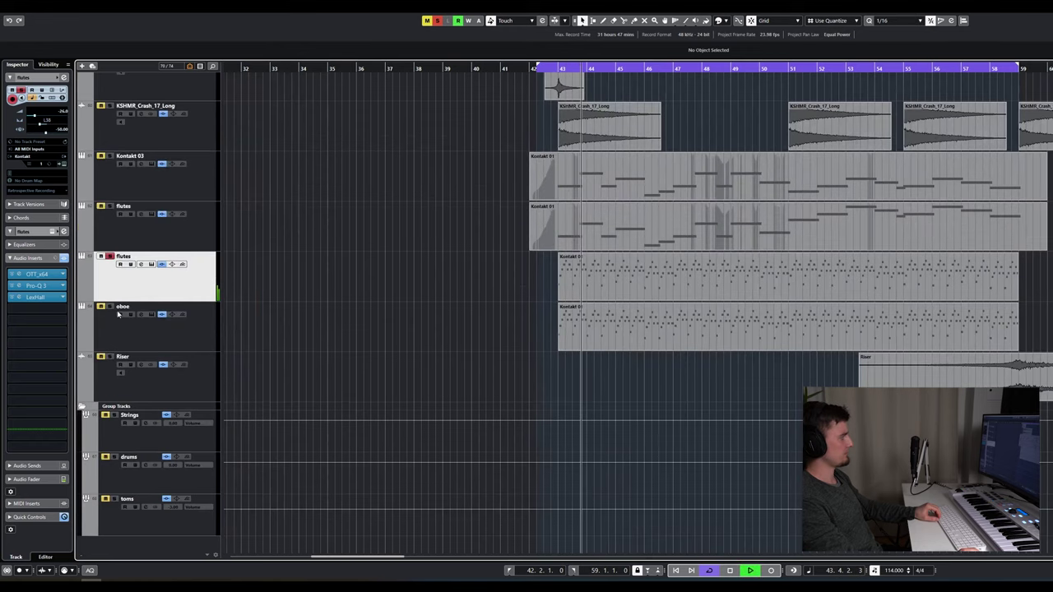
Step: Add the oboe track to the lower flutes solo, audition both together, and stop playback
click(140, 332)
key(space)
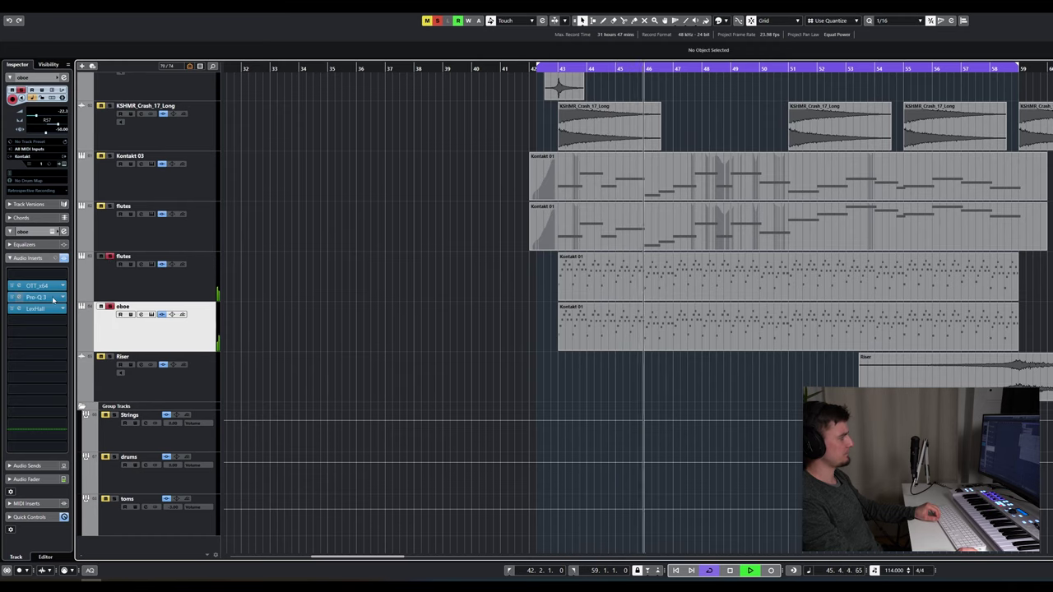
key(space)
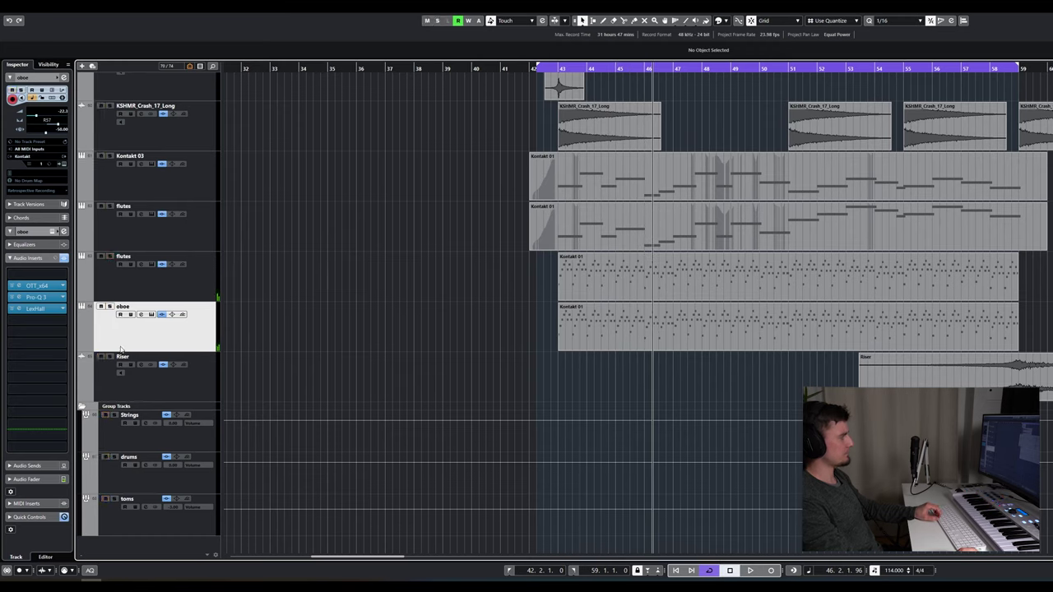
Step: Solo the Riser track and audition its clip from bar 57
click(110, 359)
click(977, 69)
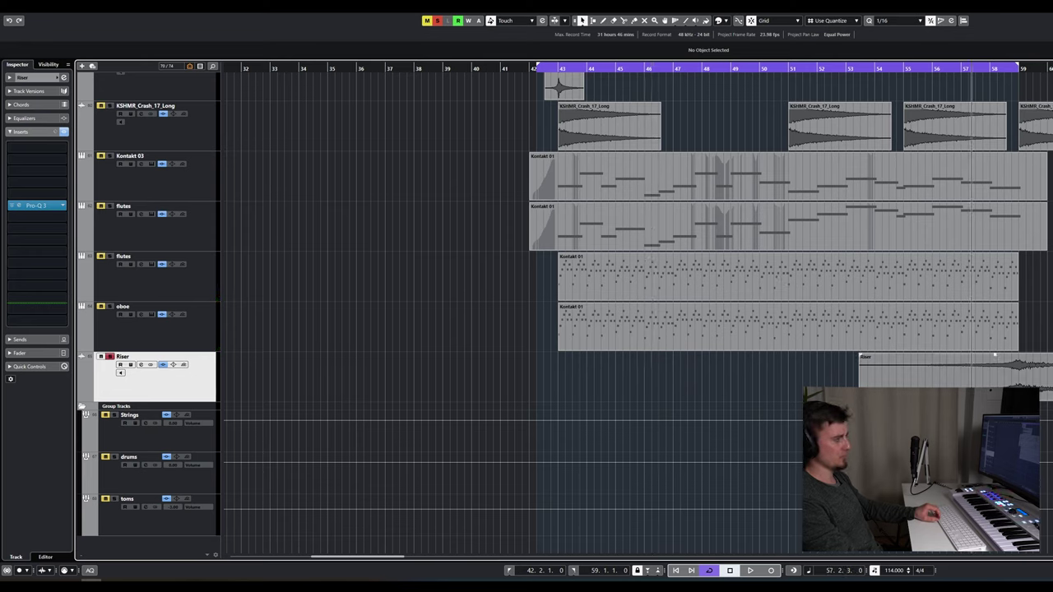
key(space)
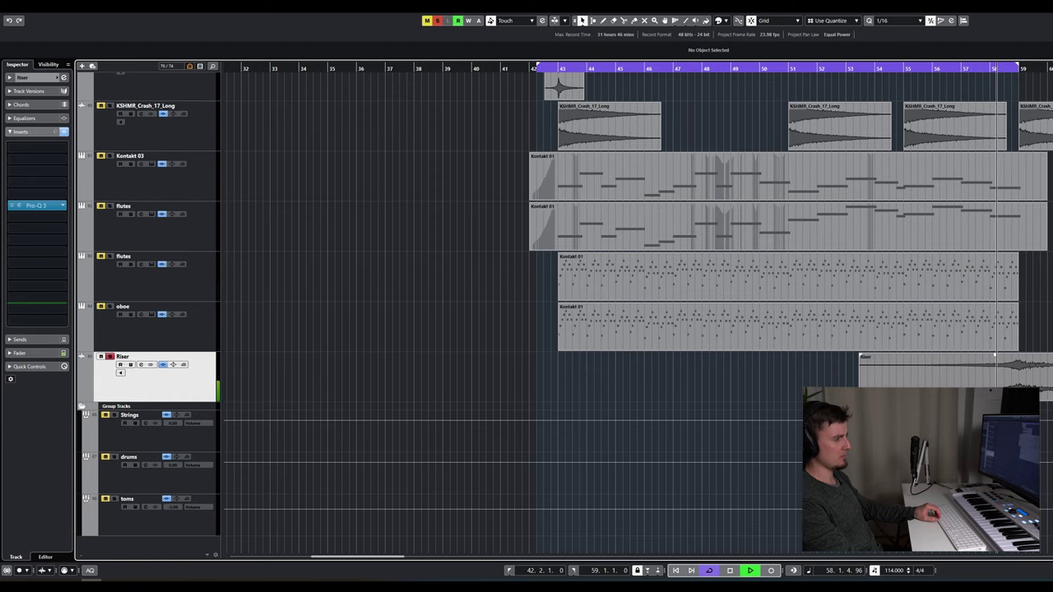
key(space)
Step: Turn off the Riser solo, set the playhead just after bar 42, and disable cycle playback
click(535, 67)
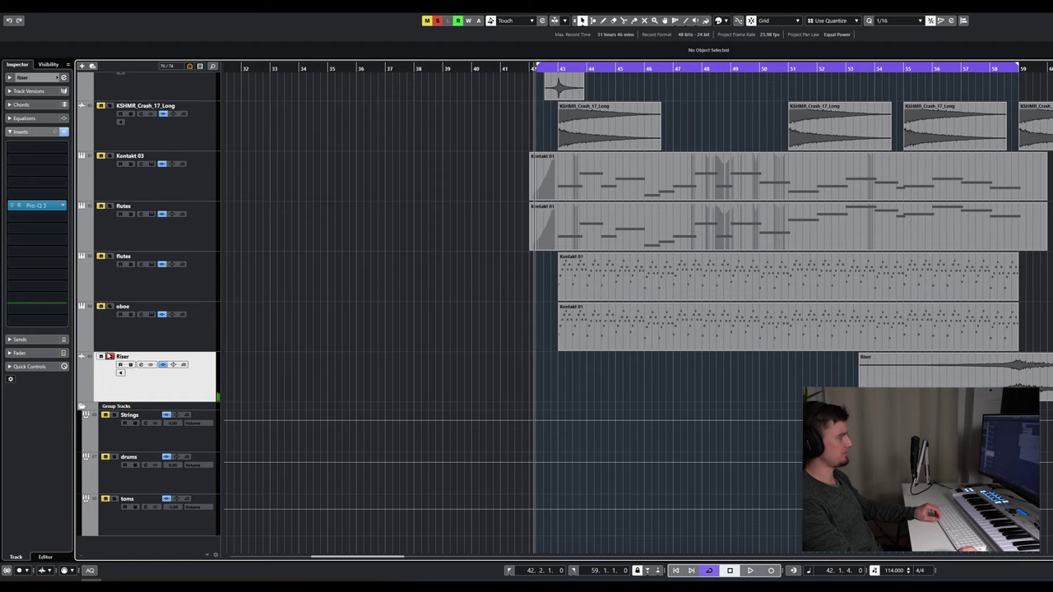
scroll(326, 304, up, 15)
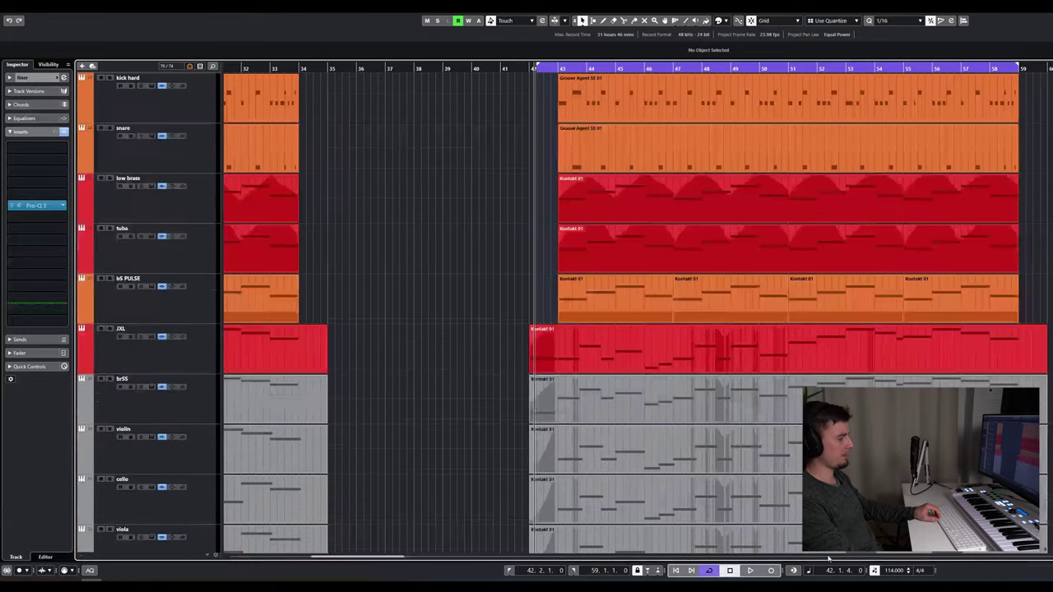
click(709, 570)
scroll(695, 307, up, 5)
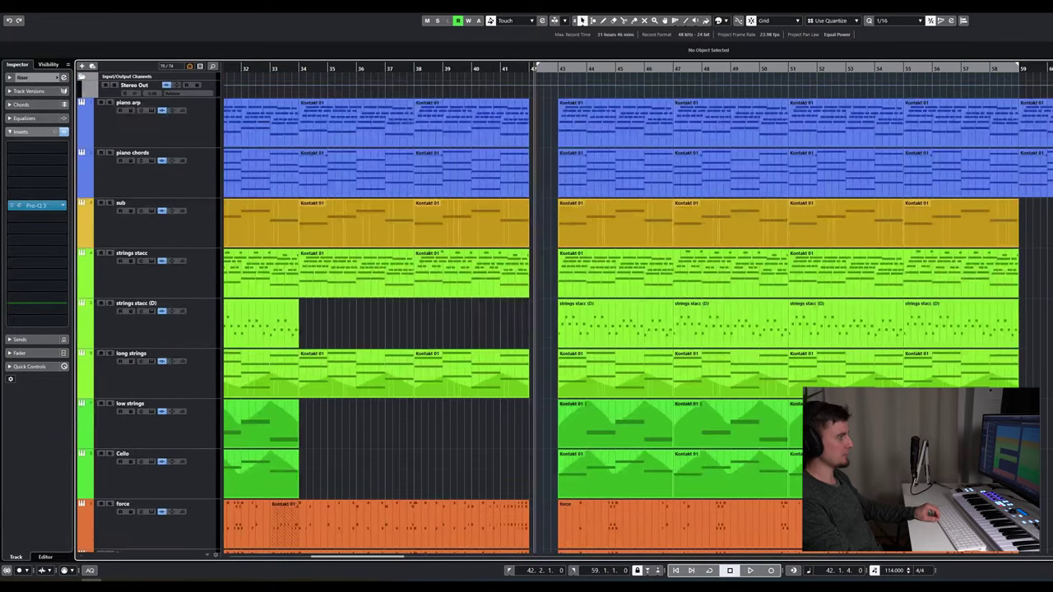
Step: View the notes of the sub clip and the piano chords clip at bar 43, closing the editor after each
double_click(627, 229)
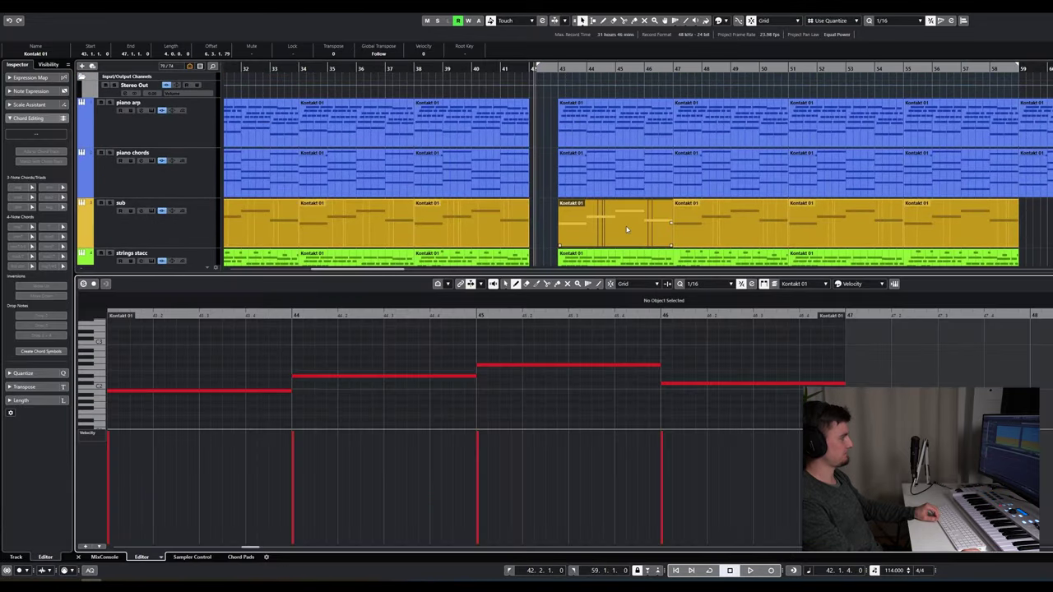
click(79, 557)
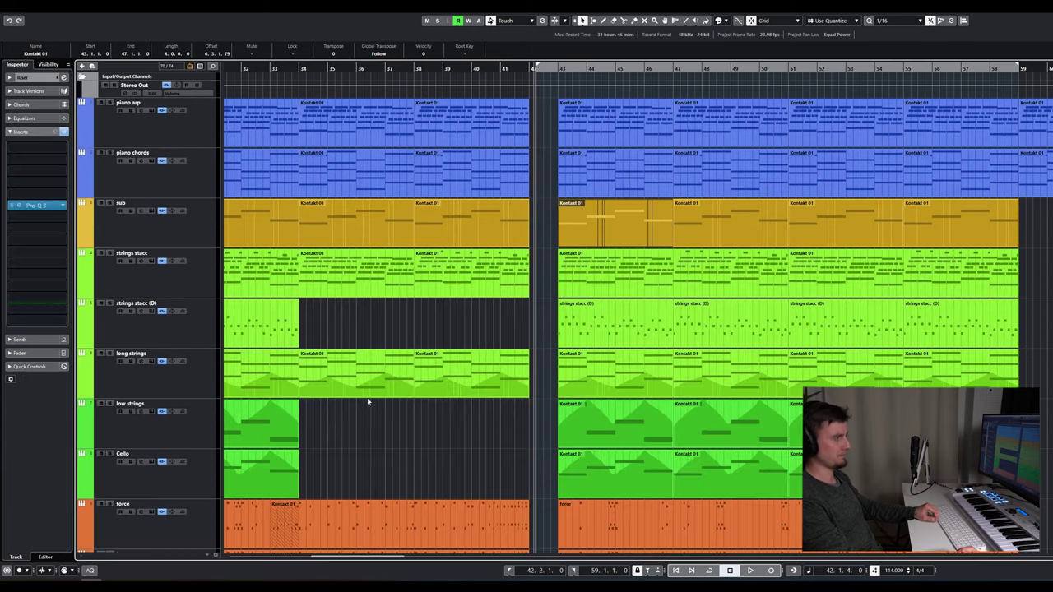
double_click(590, 195)
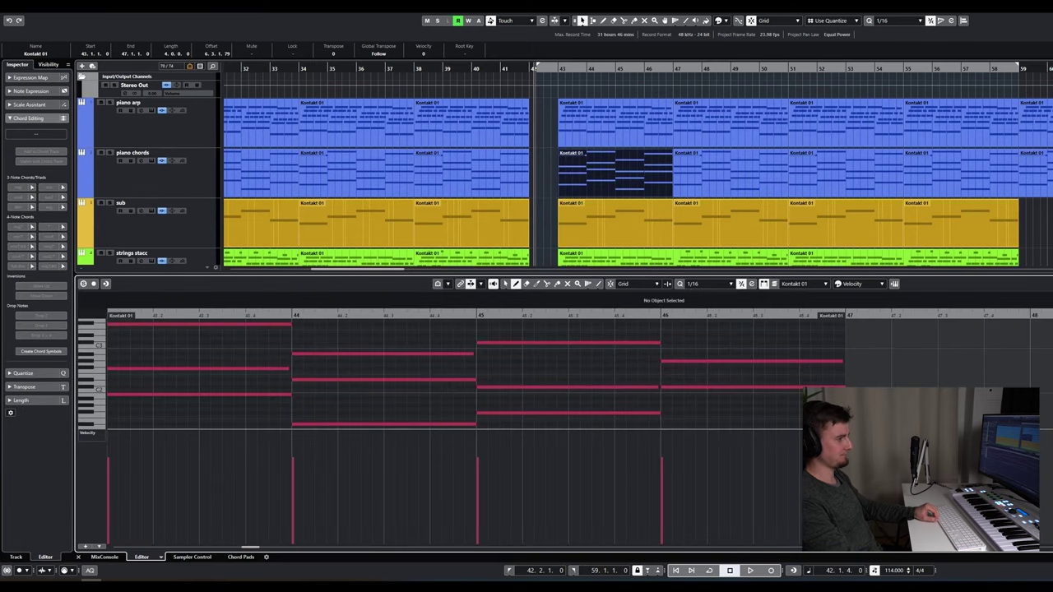
key(ctrl+e)
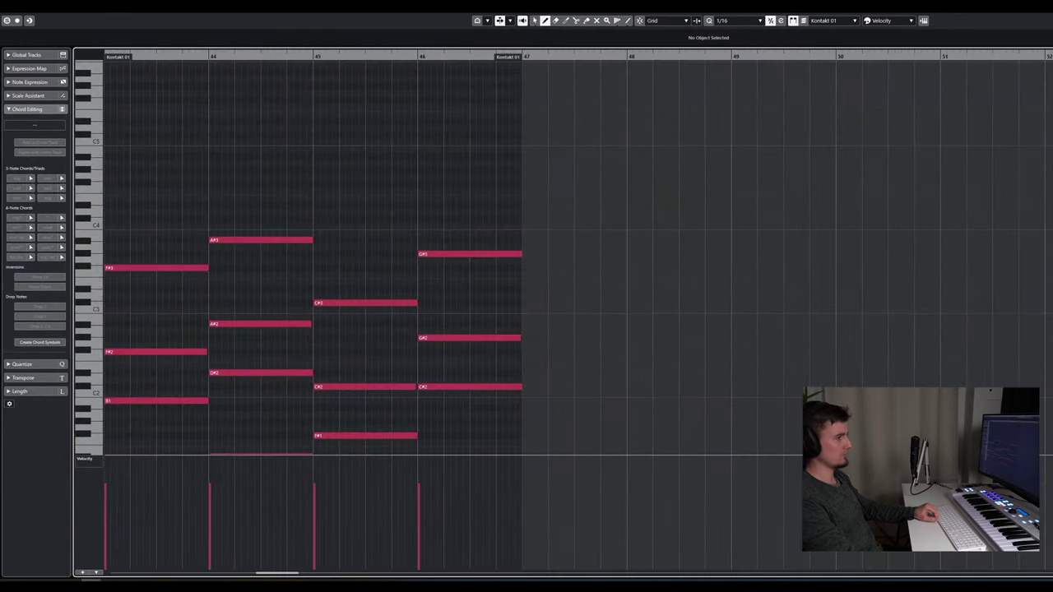
key(ctrl+e)
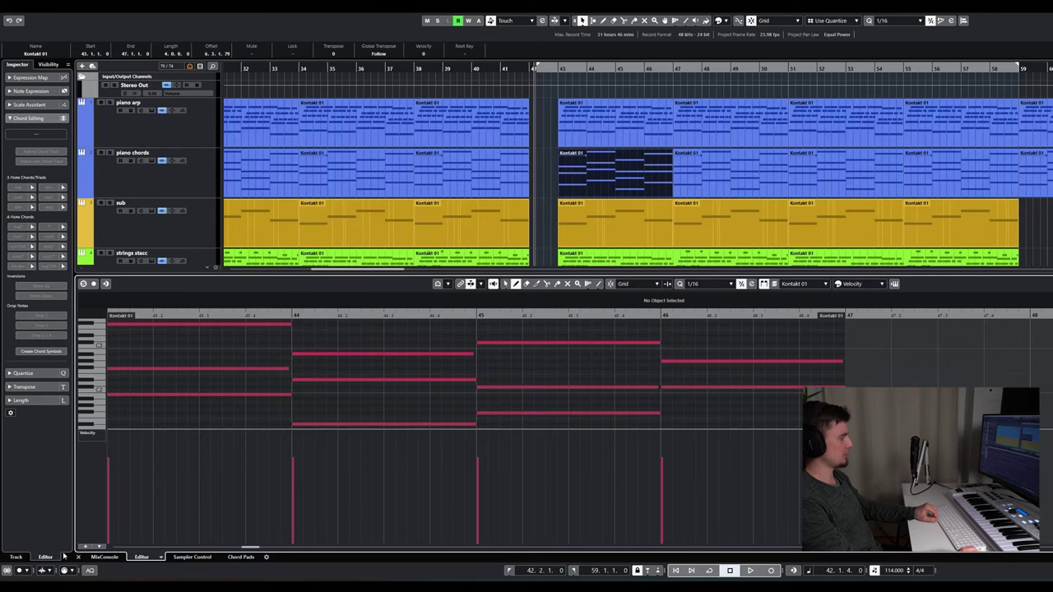
click(78, 557)
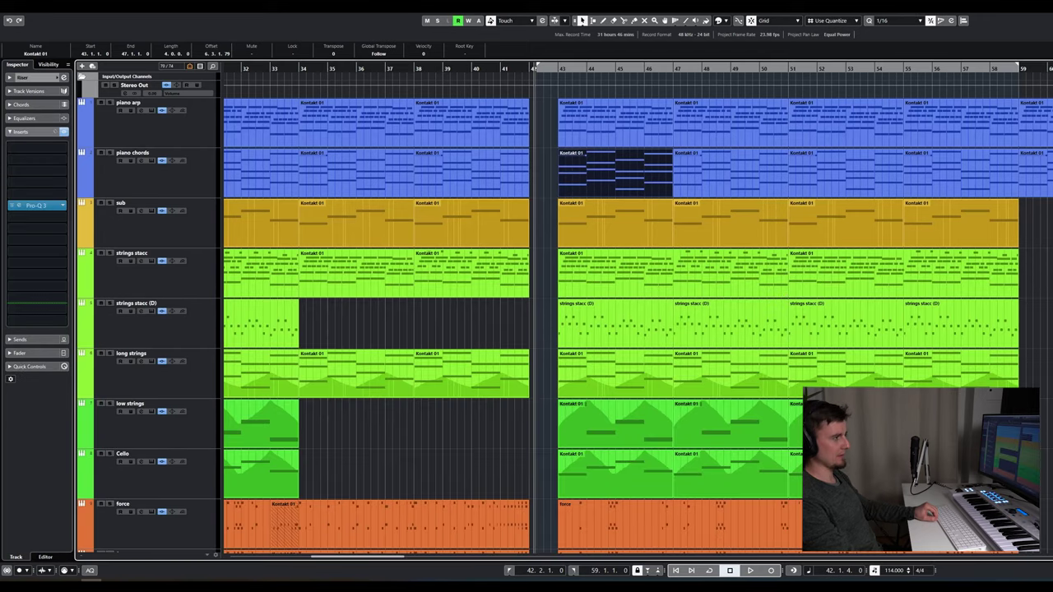
Step: Place the playhead at 42.2 and play the full arrangement with no track soloed
scroll(528, 518, down, 6)
scroll(529, 518, up, 8)
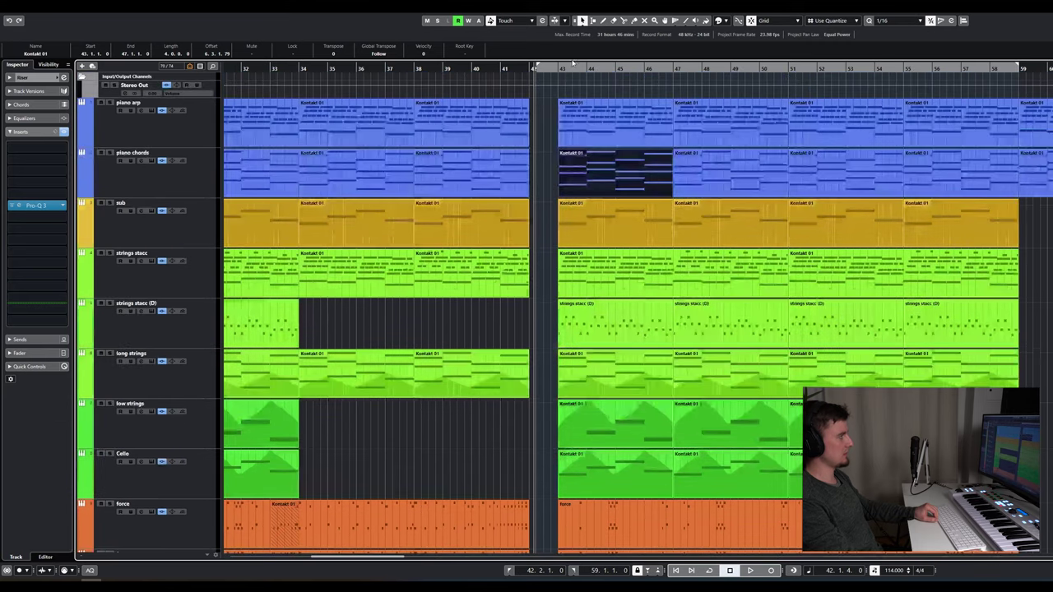
click(536, 69)
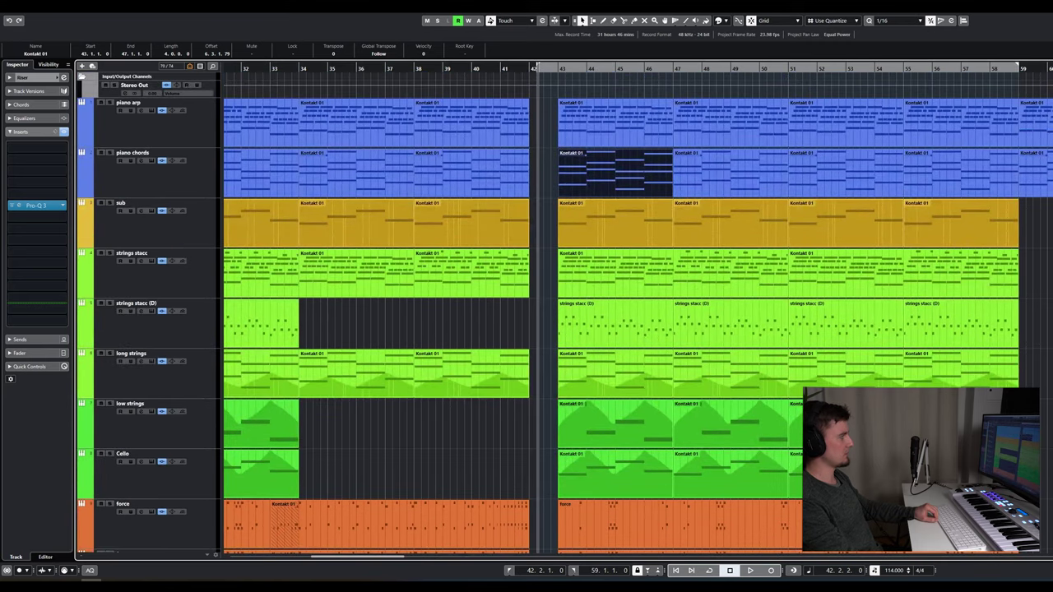
scroll(1029, 268, down, 6)
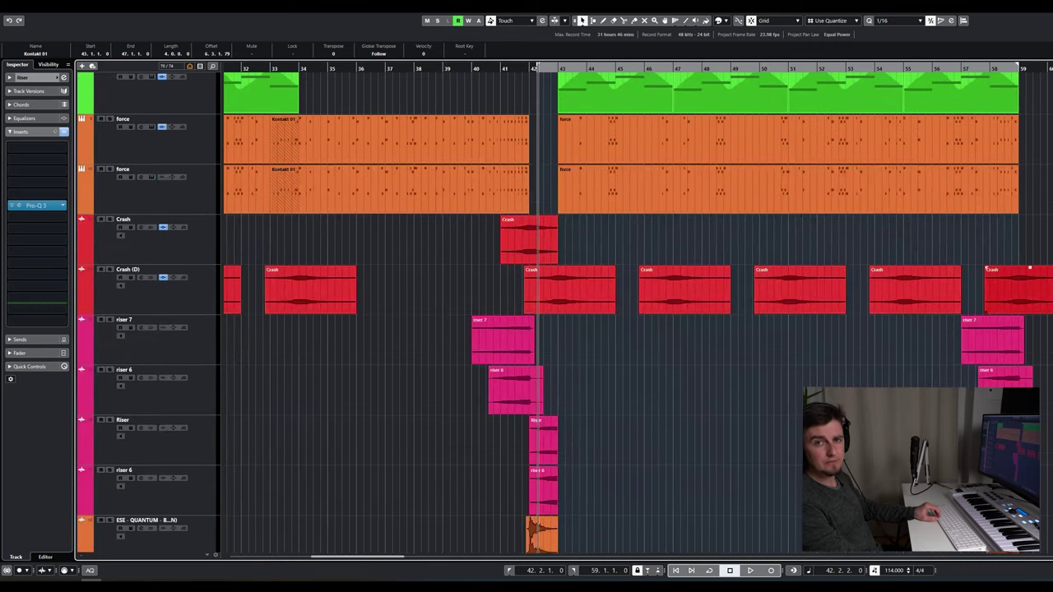
key(space)
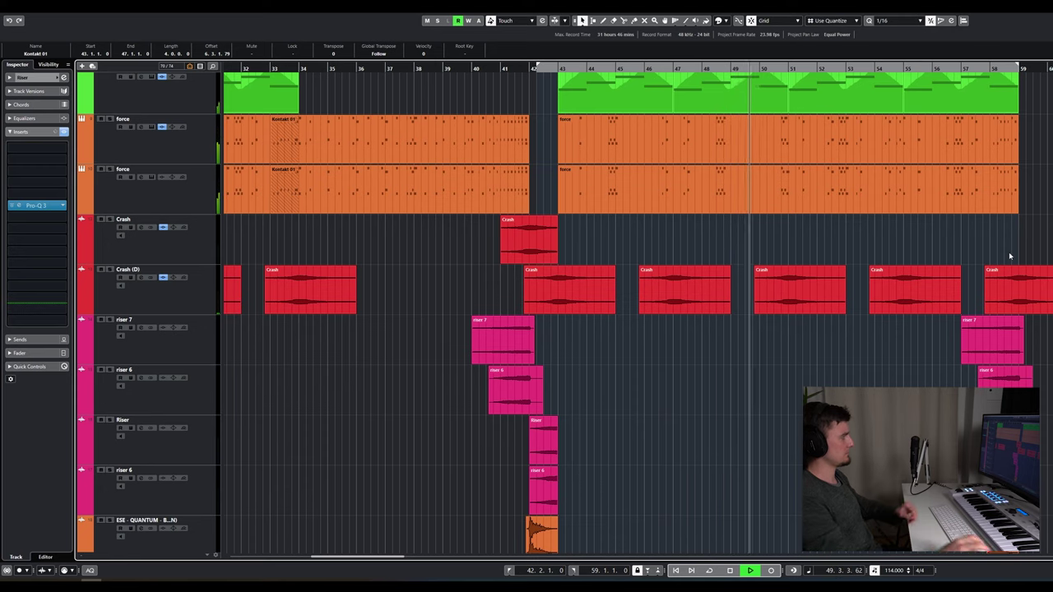
Step: During playback, select each of the two force tracks in turn and check its volume, pan and insert settings
click(156, 144)
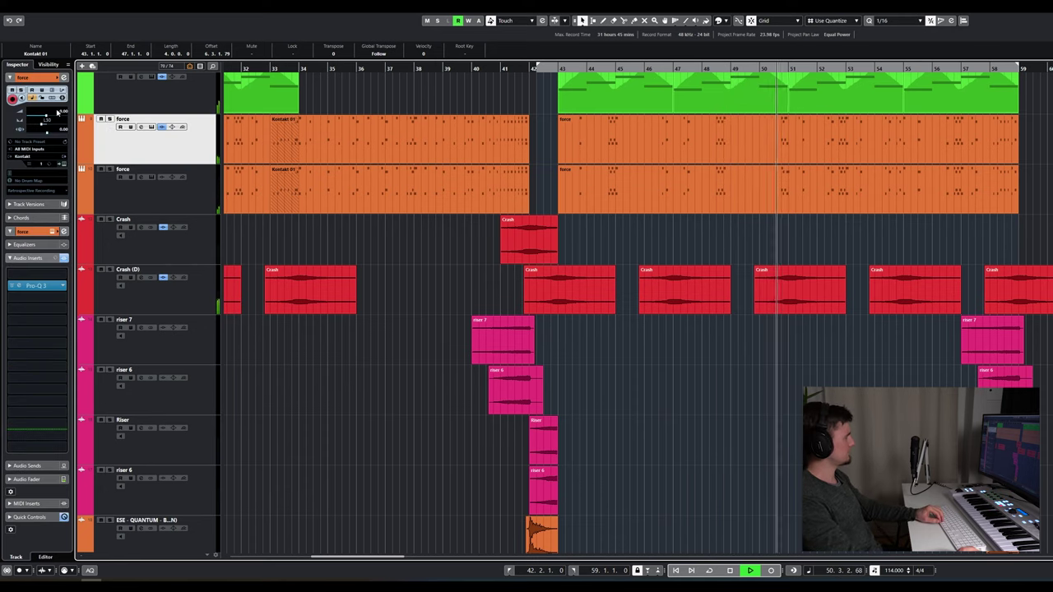
key(Down)
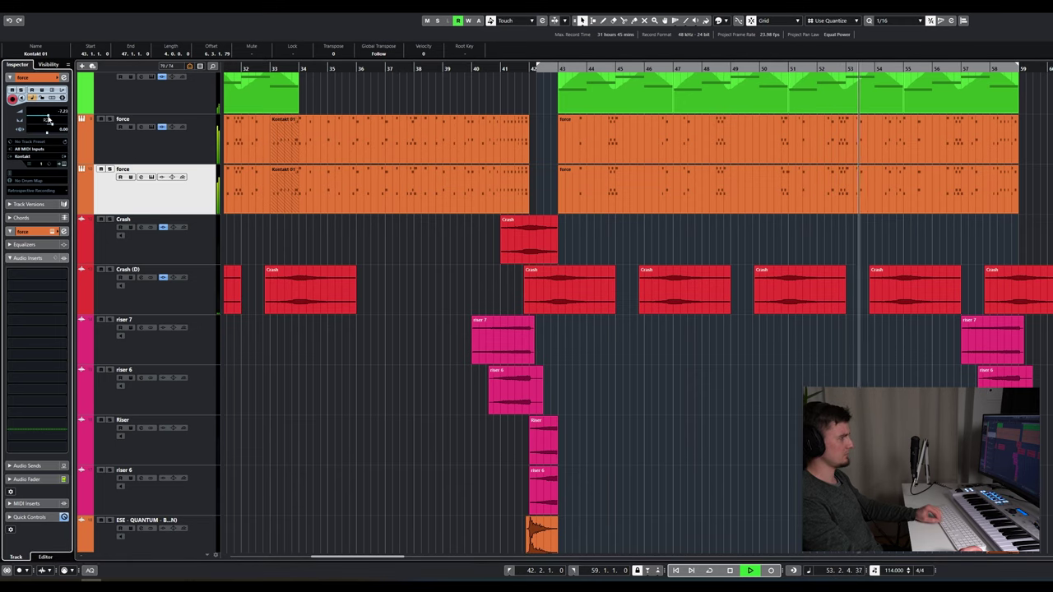
click(471, 119)
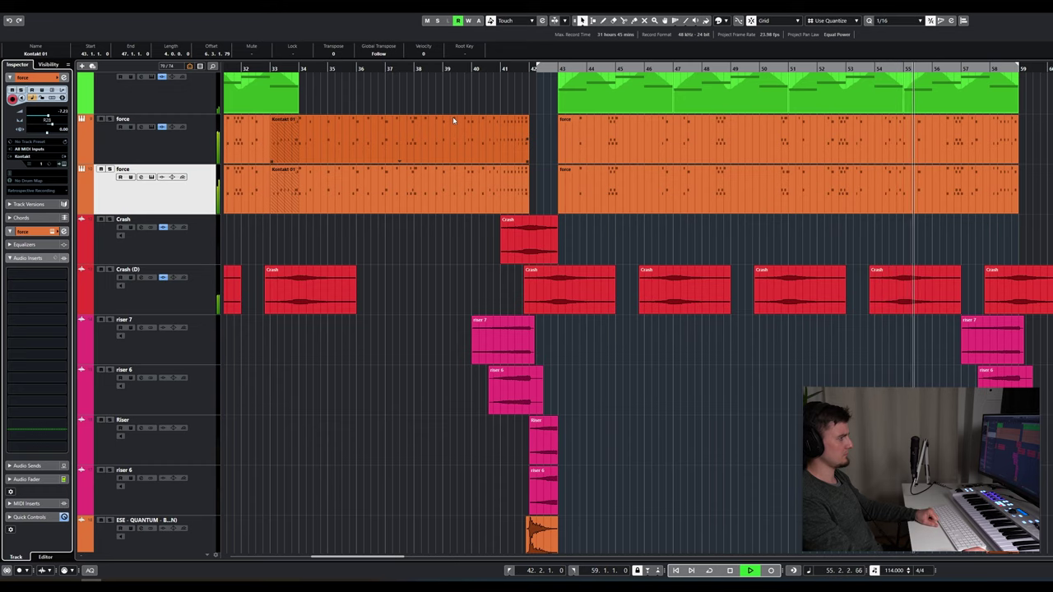
key(ctrl+shift+a)
Step: Look through the upper tracks while the section plays out, and stop playback just past bar 60
scroll(576, 312, up, 8)
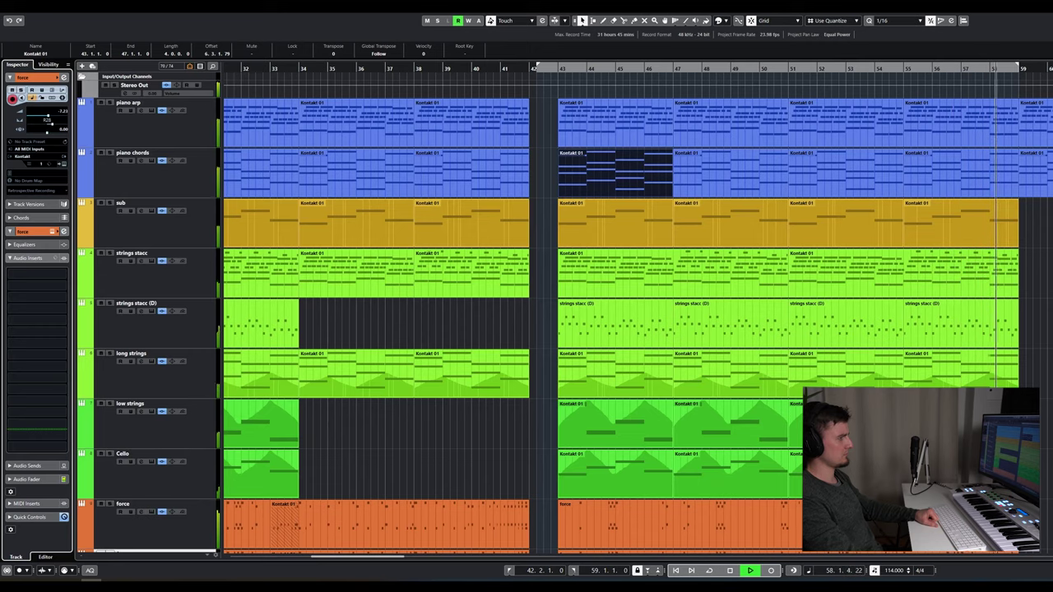
scroll(576, 313, down, 8)
scroll(576, 313, up, 8)
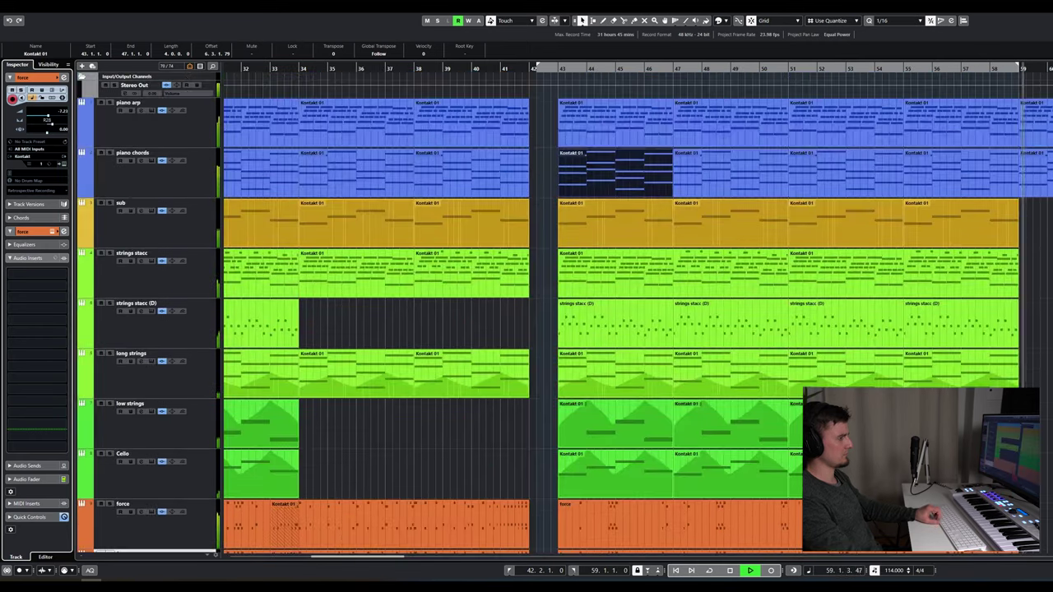
key(space)
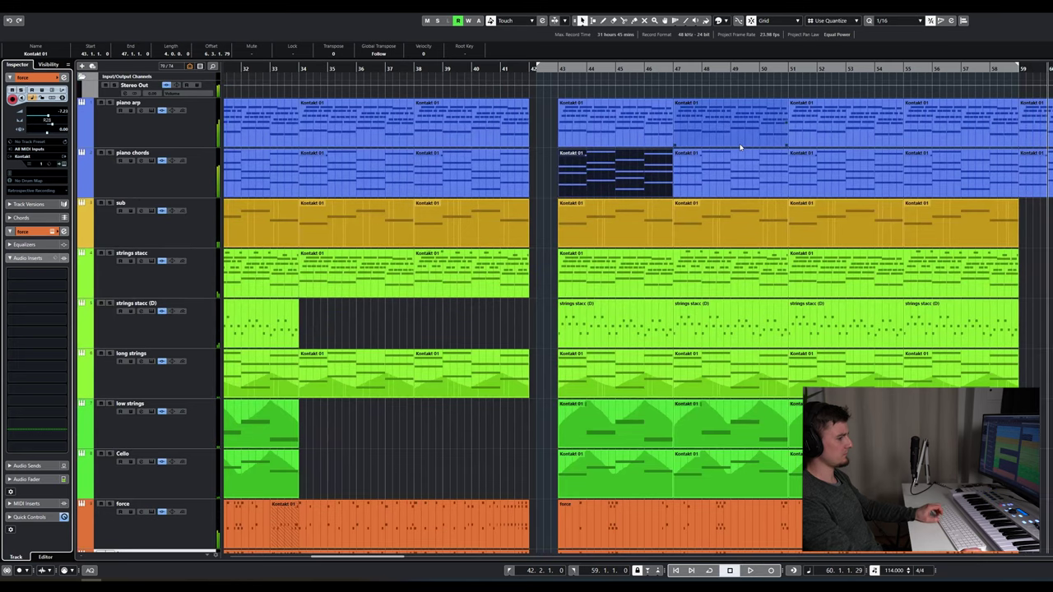